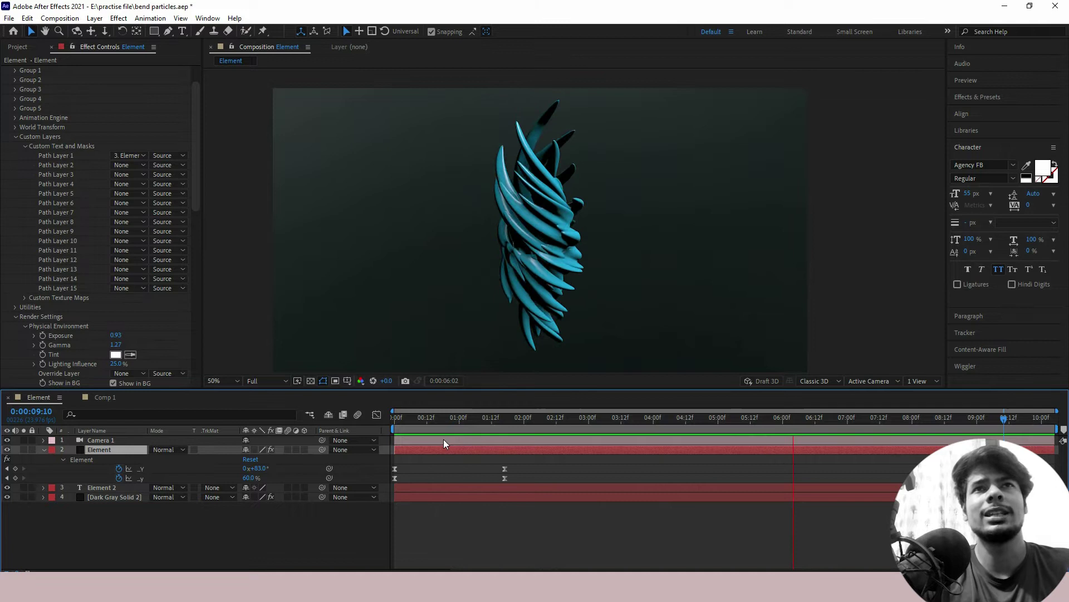
# - Collapse Custom Layers, expand Group 1 in Effect Controls, and park the playhead at 0:00:01:08
pyautogui.click(16, 137)
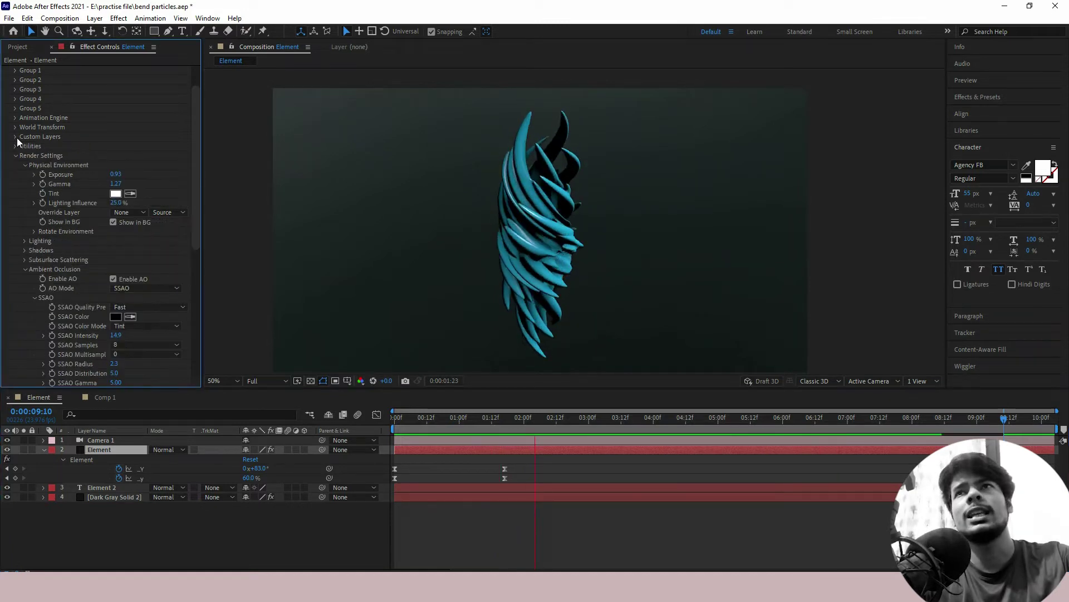
pyautogui.scroll(2, 55, 147)
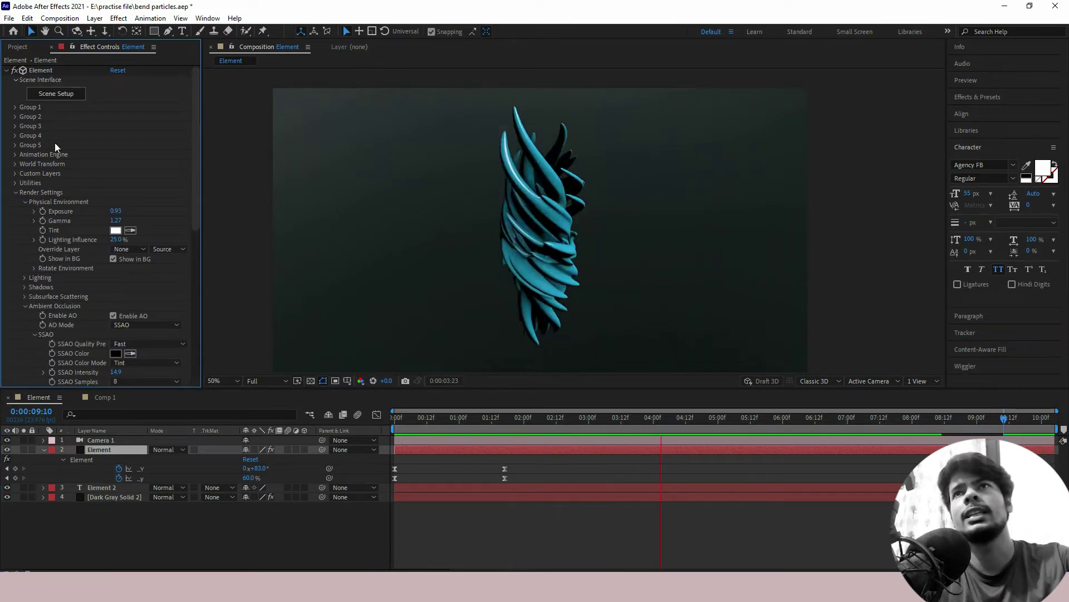
pyautogui.click(16, 107)
pyautogui.scroll(-1, 102, 137)
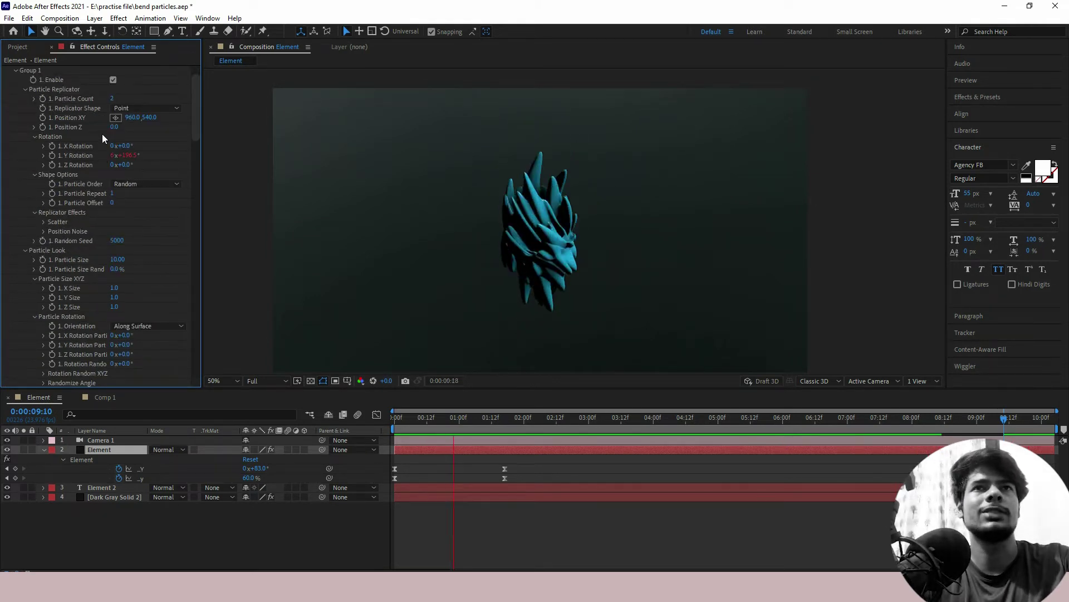
pyautogui.moveTo(509, 430); pyautogui.dragTo(474, 430)
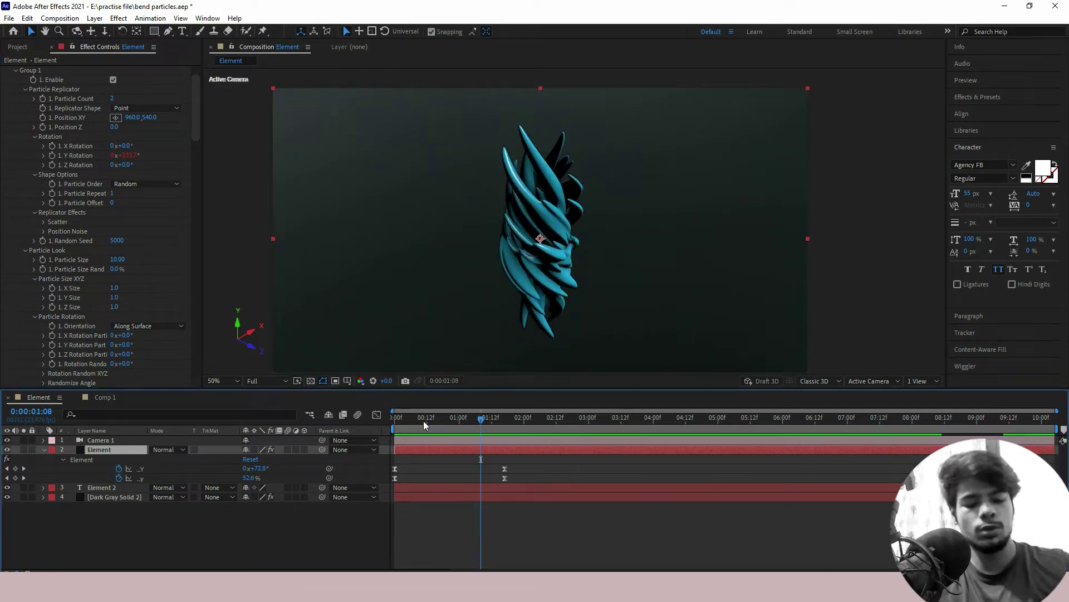
# - Create a new composition named 'Comp 3'
pyautogui.hotkey('ctrl', 'n')
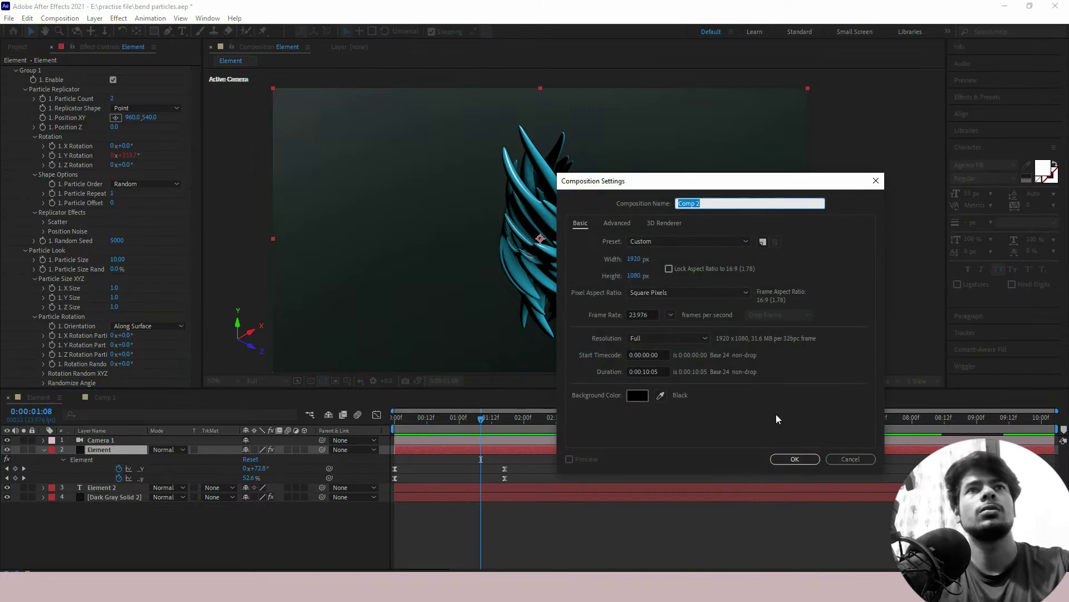
pyautogui.click(736, 204)
pyautogui.press('BackSpace')
pyautogui.write('3')
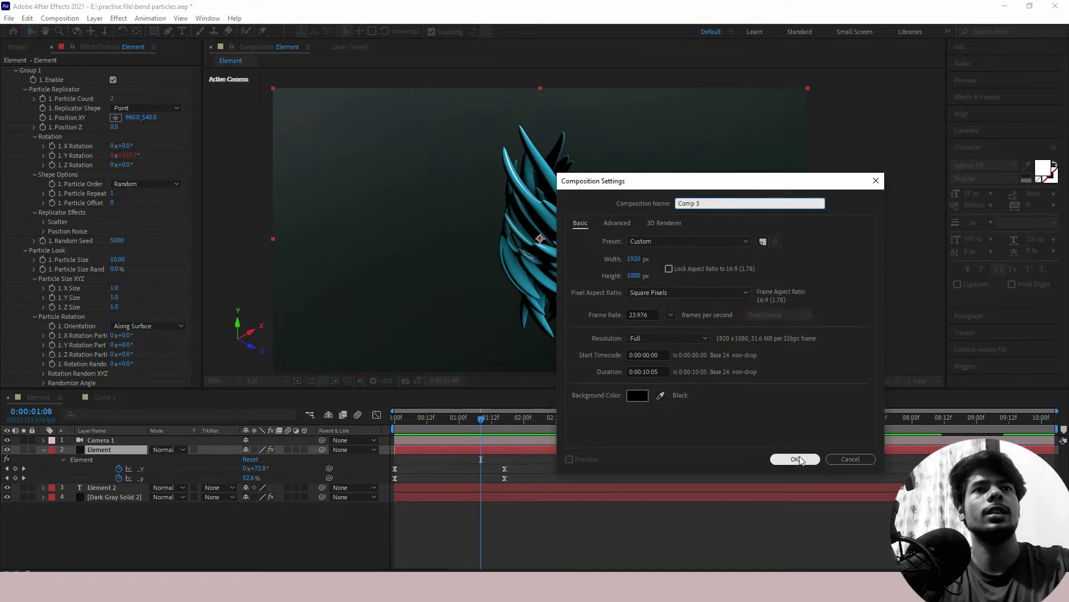
pyautogui.click(798, 457)
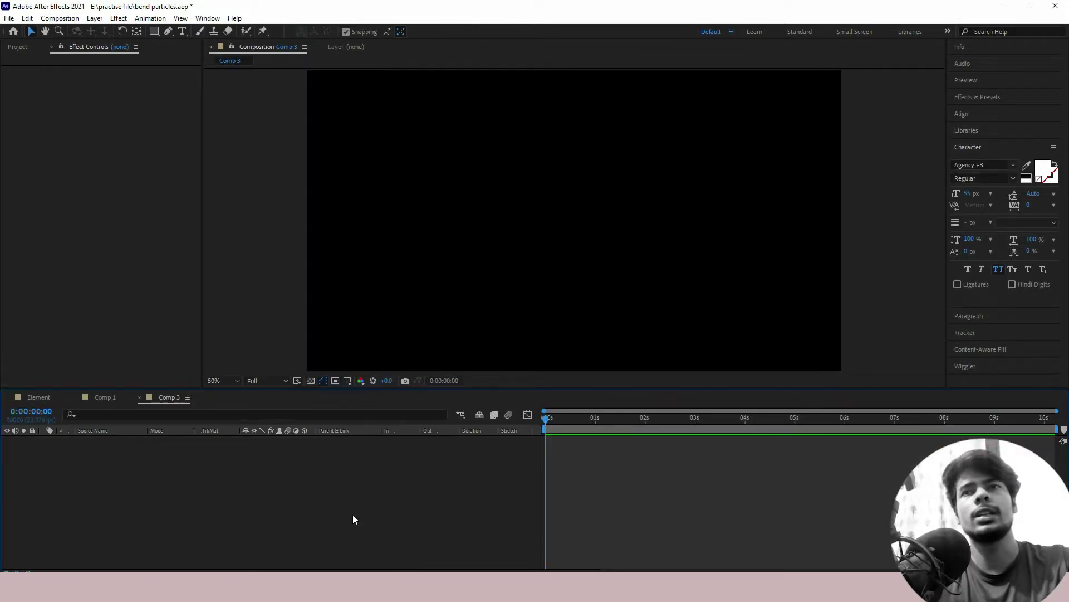
# - Add a pale gray-blue solid layer to Comp 3
pyautogui.rightClick(340, 479)
pyautogui.moveTo(391, 357)
pyautogui.click(509, 387)
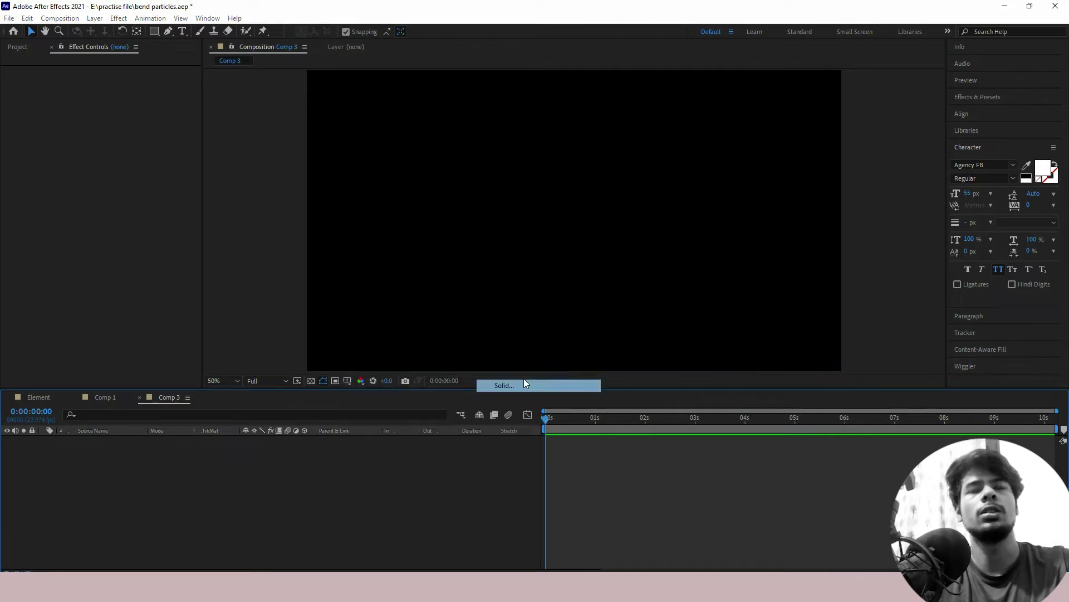
pyautogui.click(724, 430)
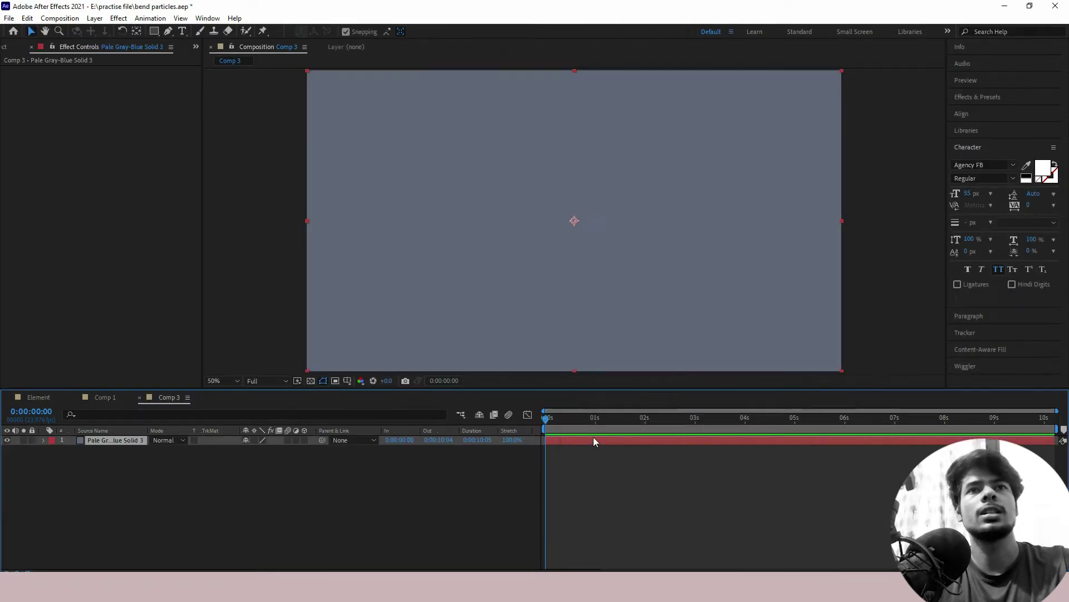
# - Add a second solid layer named 'element'
pyautogui.rightClick(170, 482)
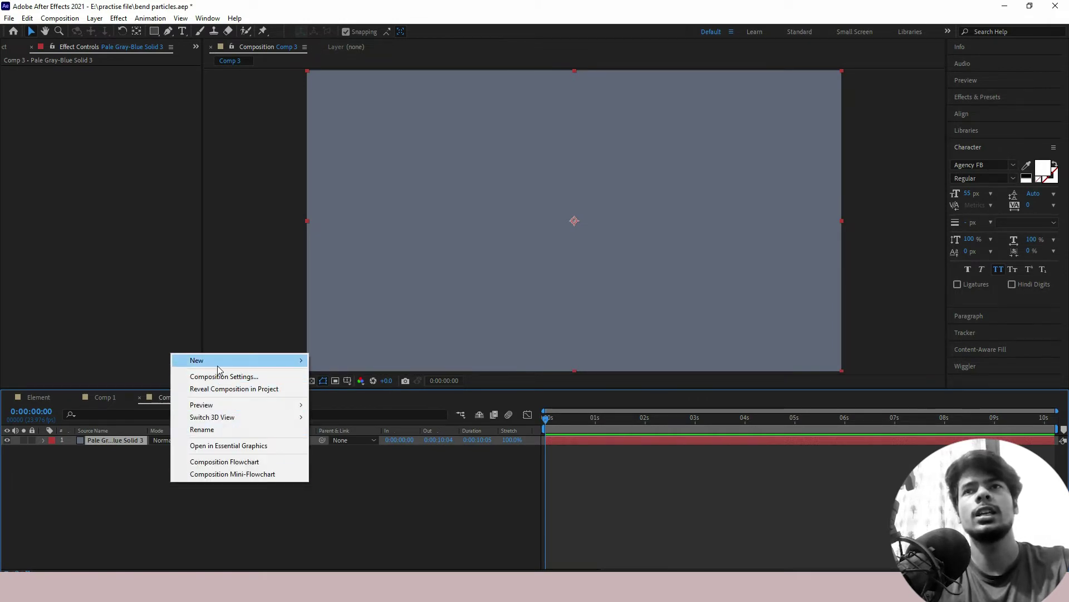
pyautogui.moveTo(220, 366)
pyautogui.click(357, 389)
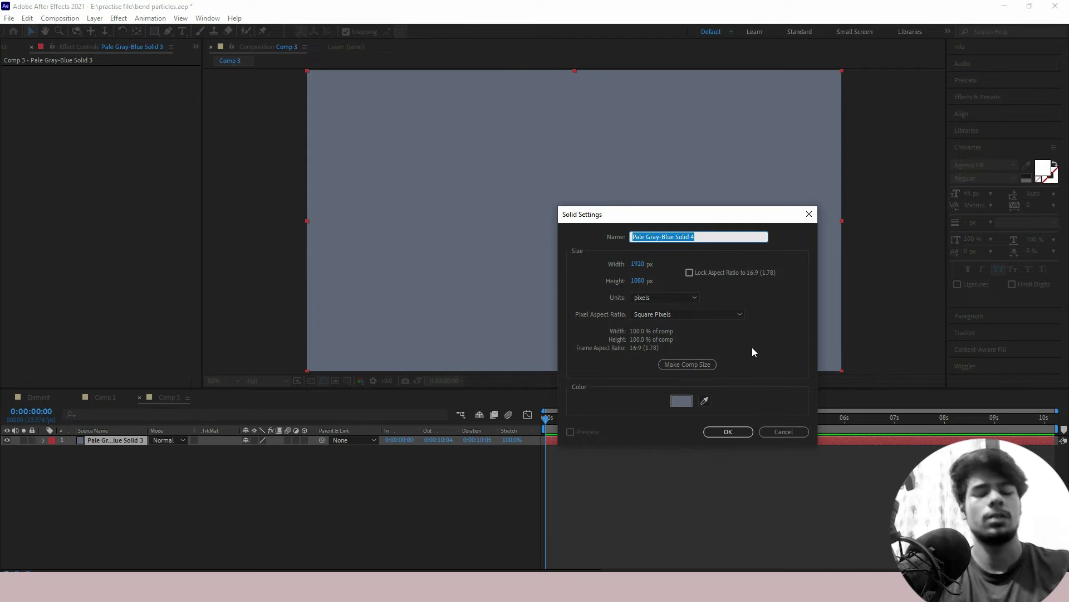
pyautogui.write('el')
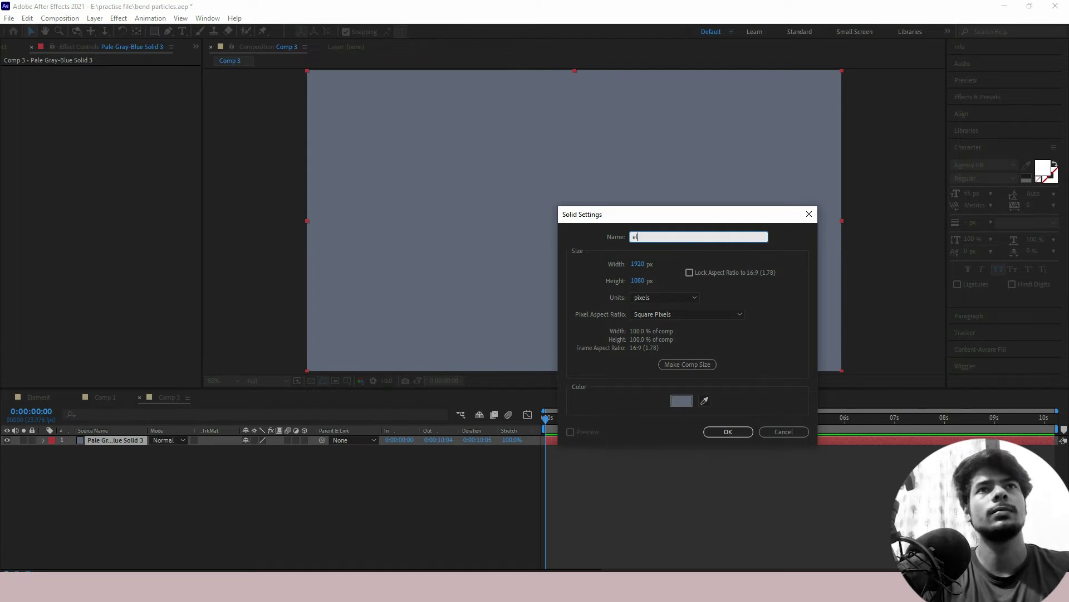
pyautogui.write('ement')
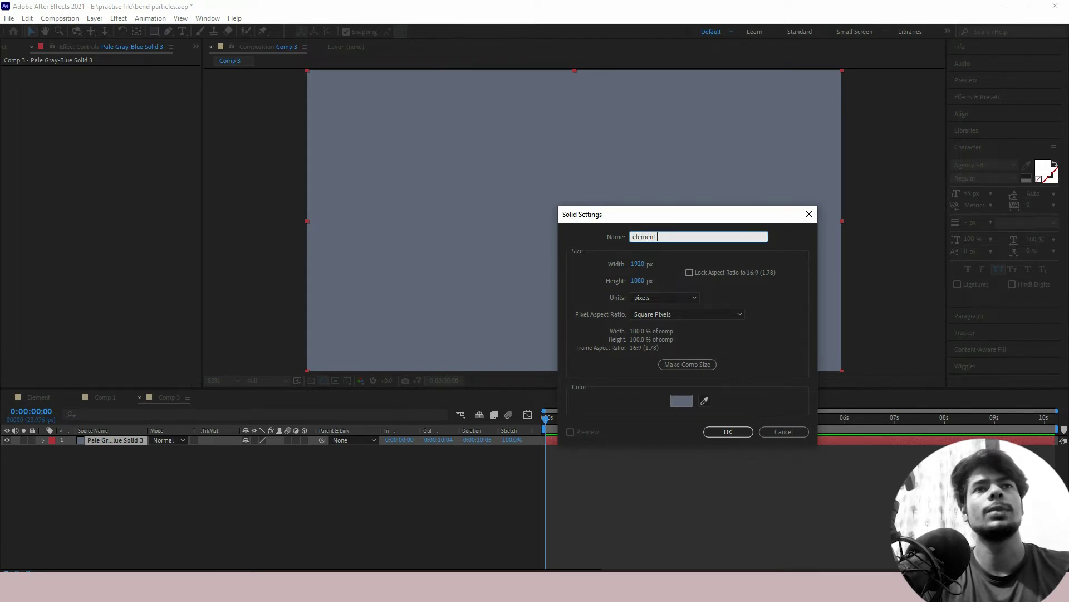
pyautogui.press('Return')
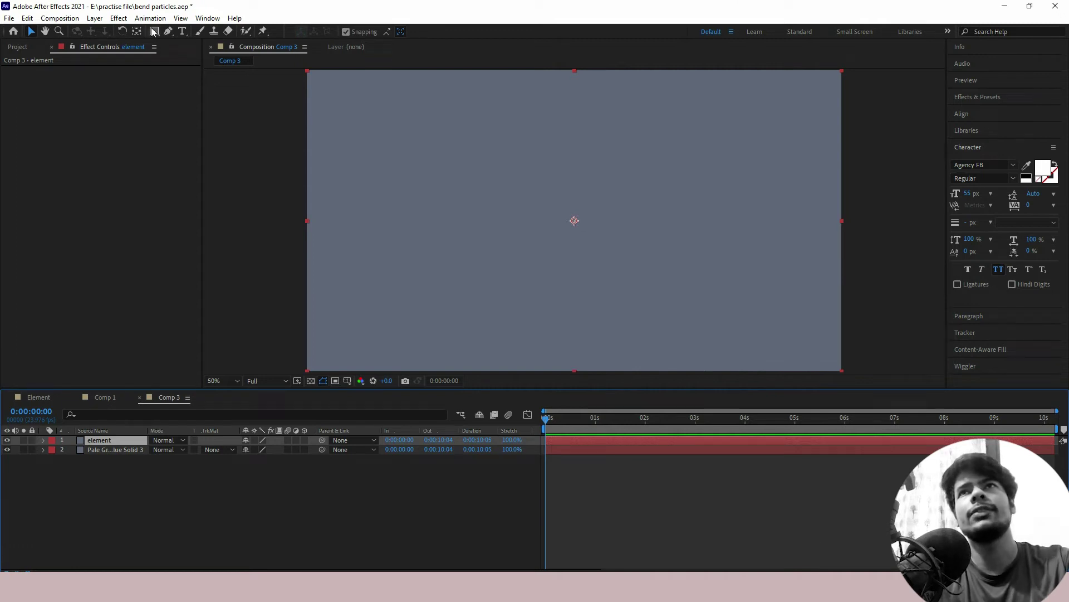
# - Apply Video Copilot's Element effect to the element solid, move to 0:00:00:18, and open Scene Setup
pyautogui.click(118, 17)
pyautogui.moveTo(168, 371)
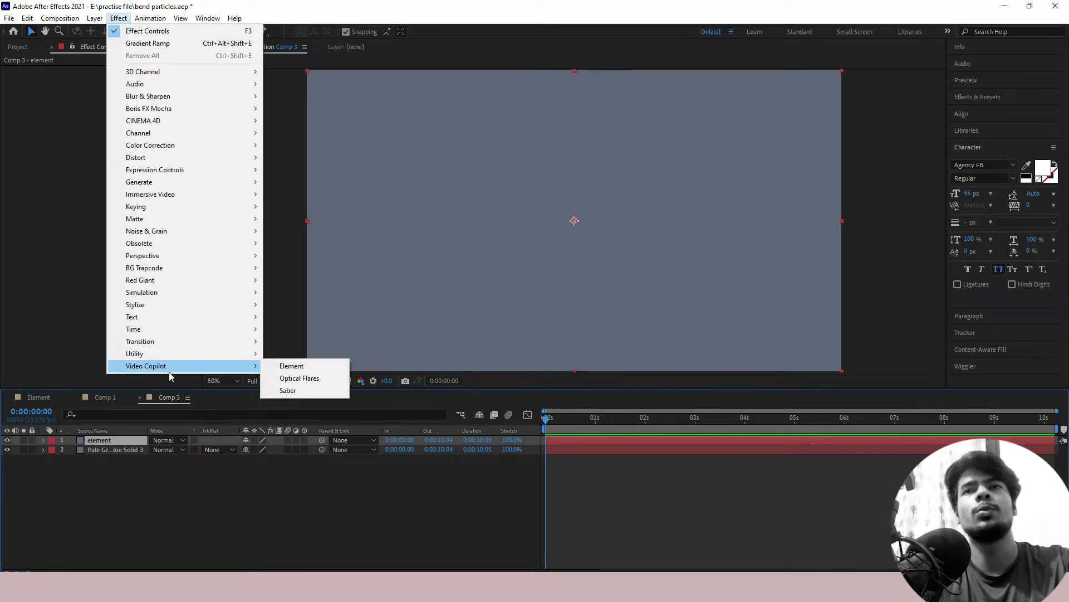
pyautogui.click(303, 366)
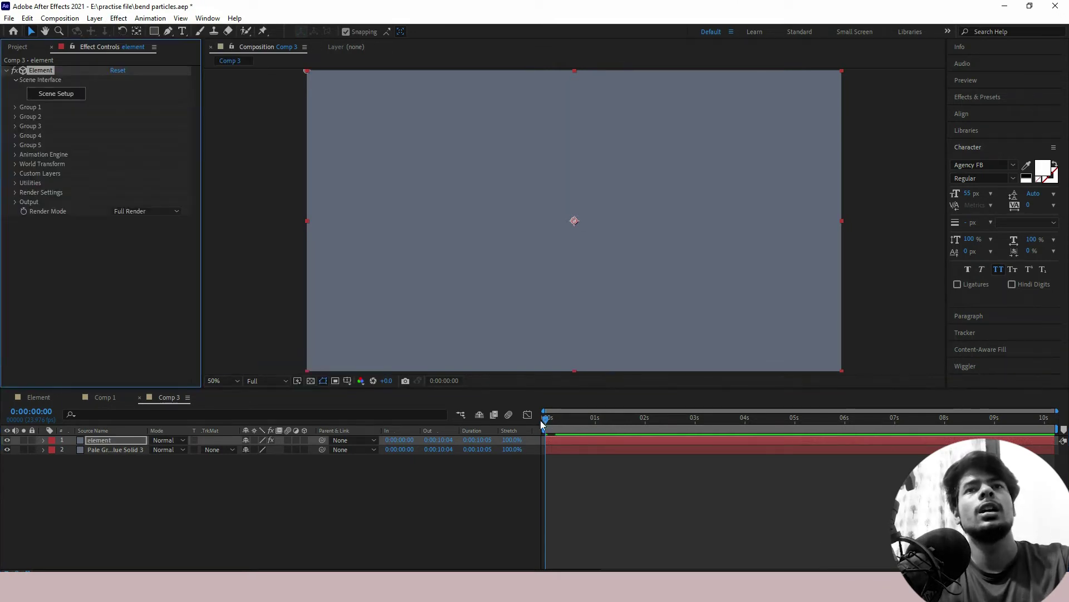
pyautogui.click(582, 419)
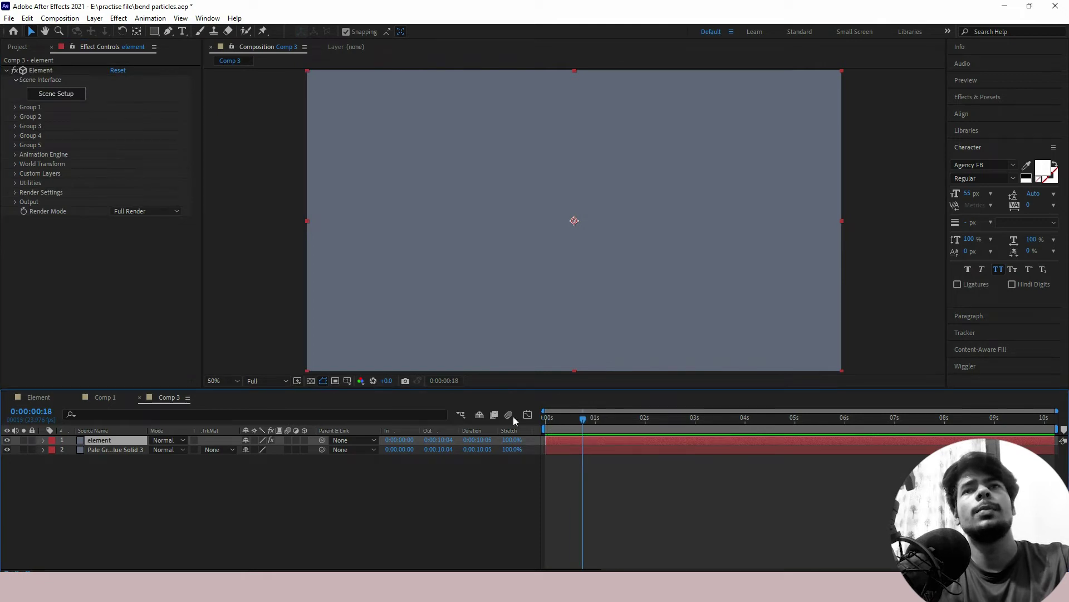
pyautogui.click(71, 98)
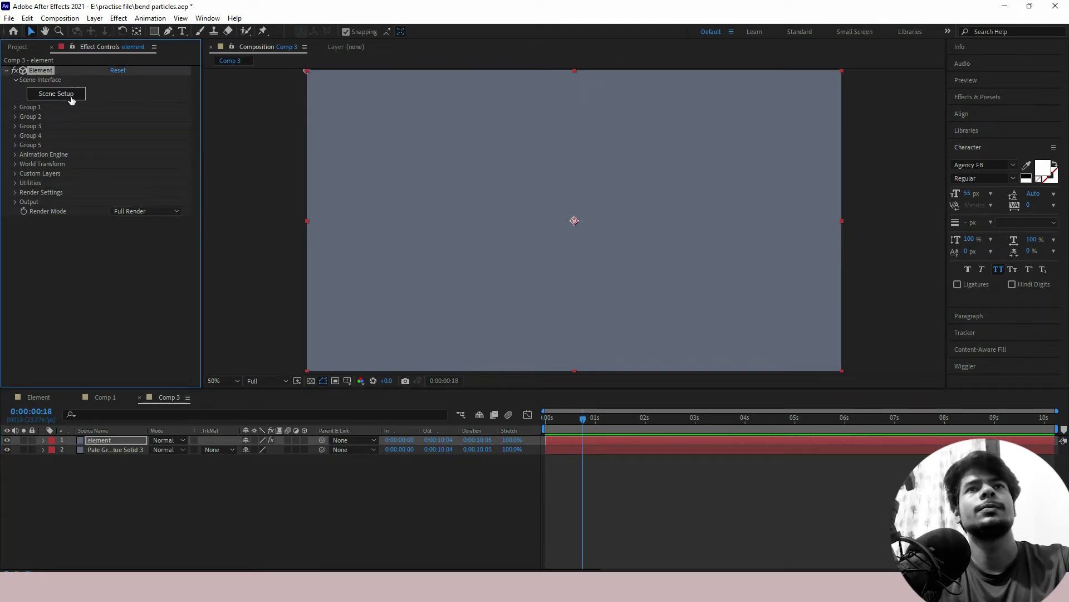
# - Create a sphere model and show the viewport as wireframe
pyautogui.click(404, 48)
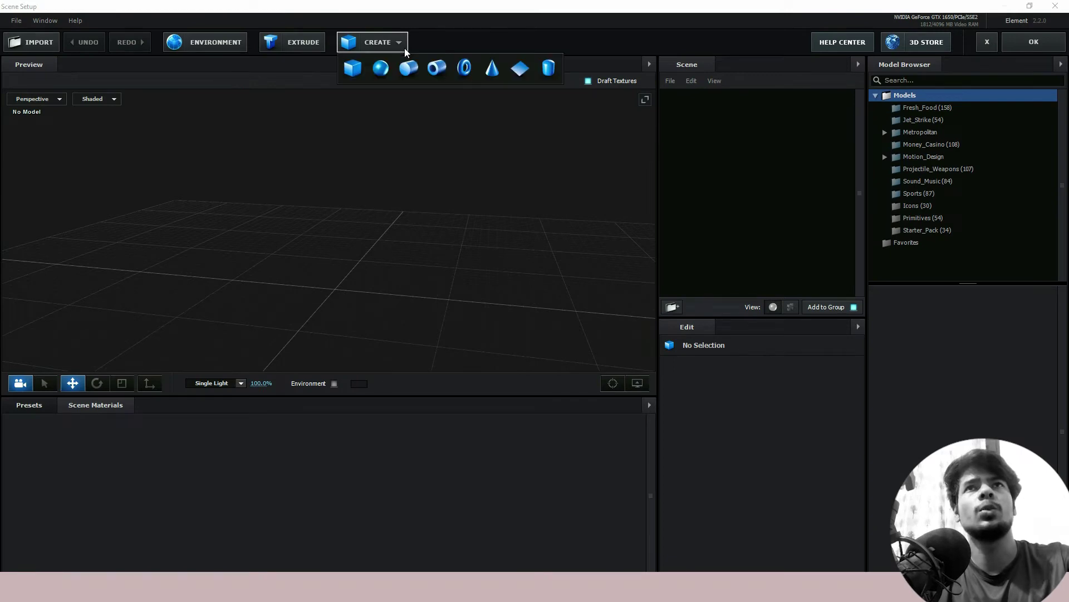
pyautogui.click(381, 68)
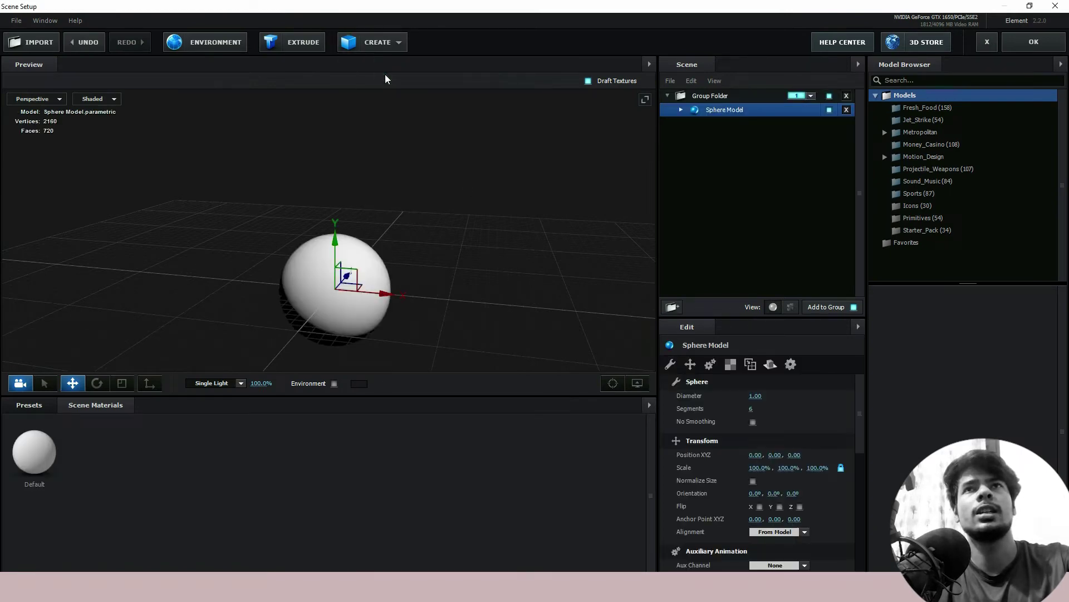
pyautogui.moveTo(440, 255); pyautogui.dragTo(432, 219)
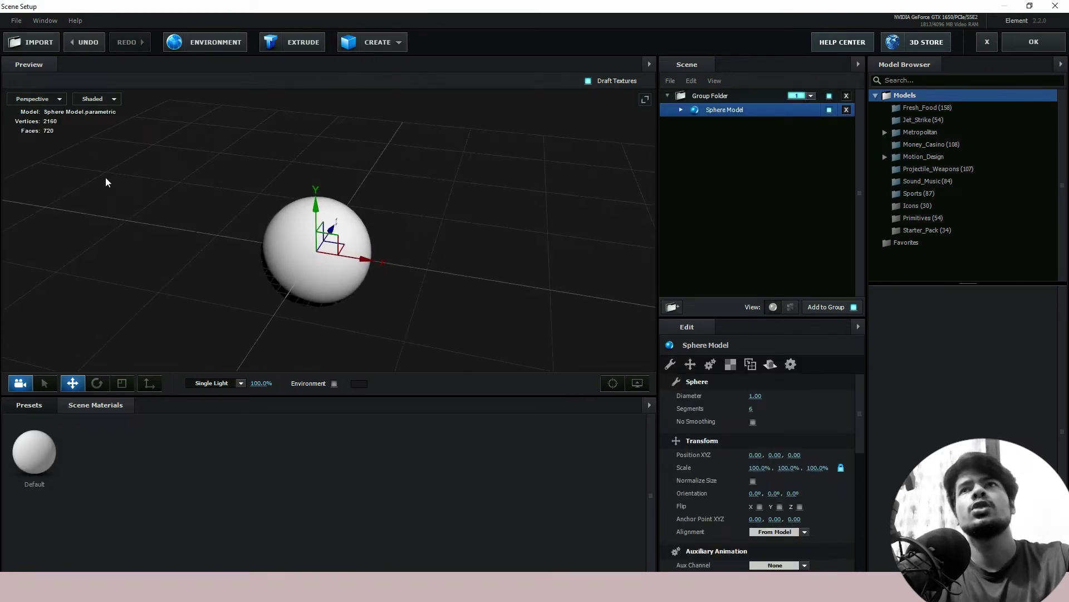
pyautogui.click(118, 100)
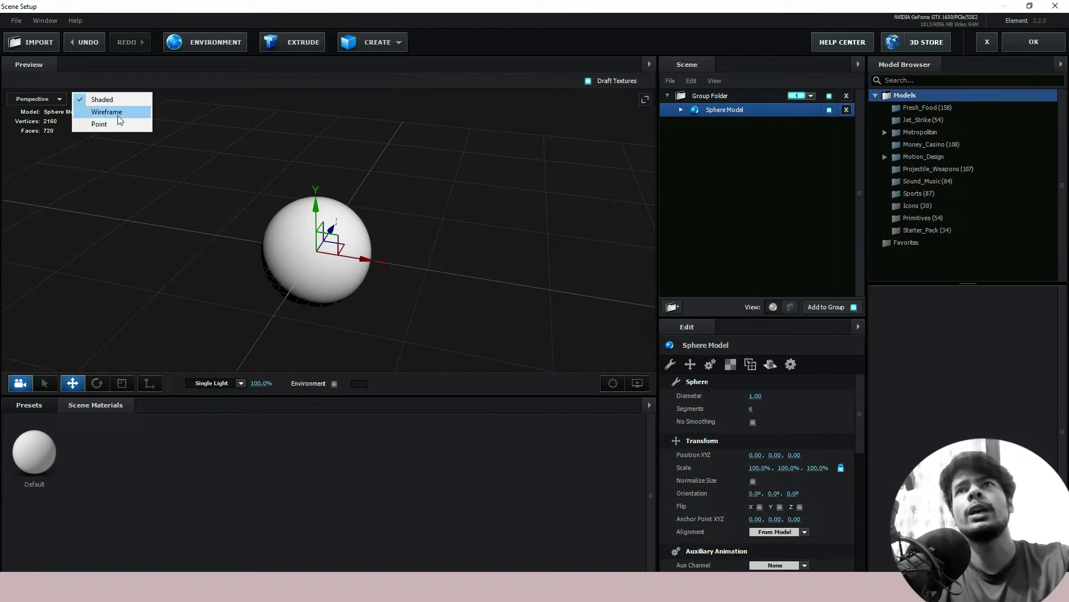
pyautogui.click(117, 113)
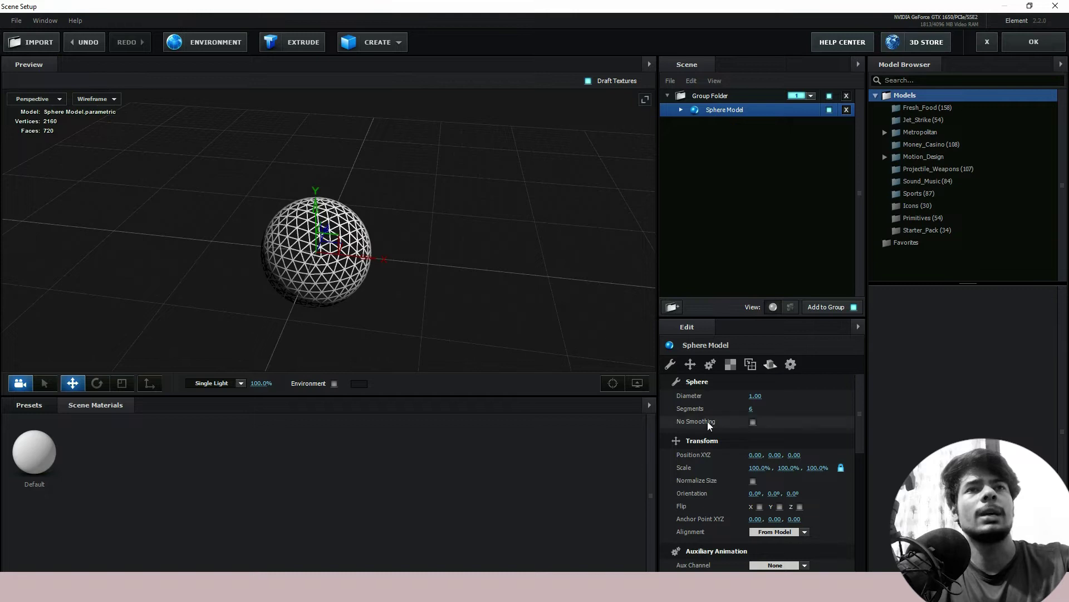
# - Raise the sphere's Segments to 35
pyautogui.click(751, 409)
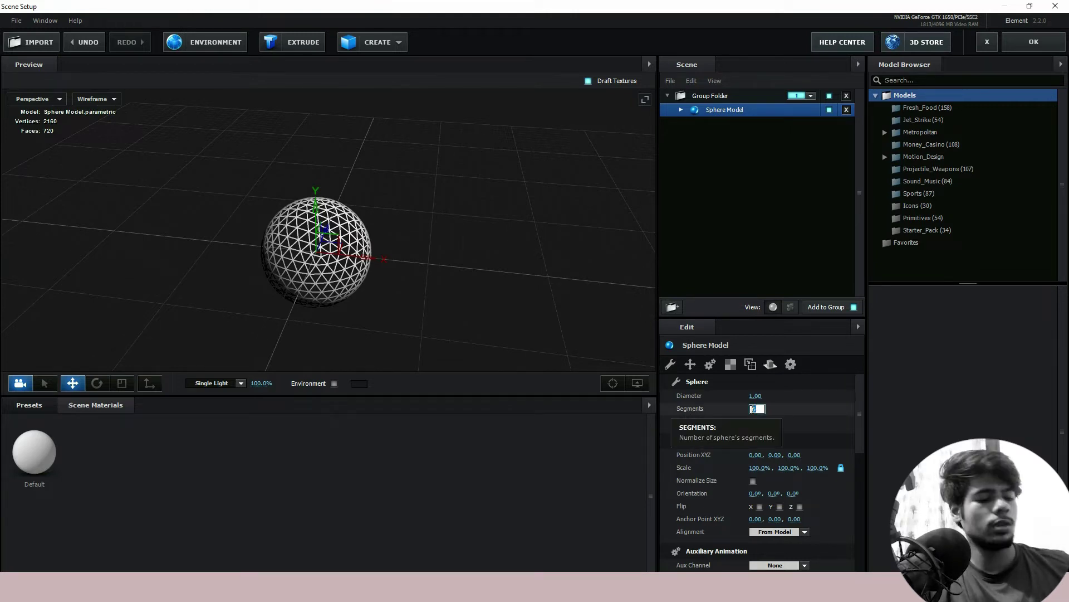
pyautogui.write('35')
pyautogui.press('Return')
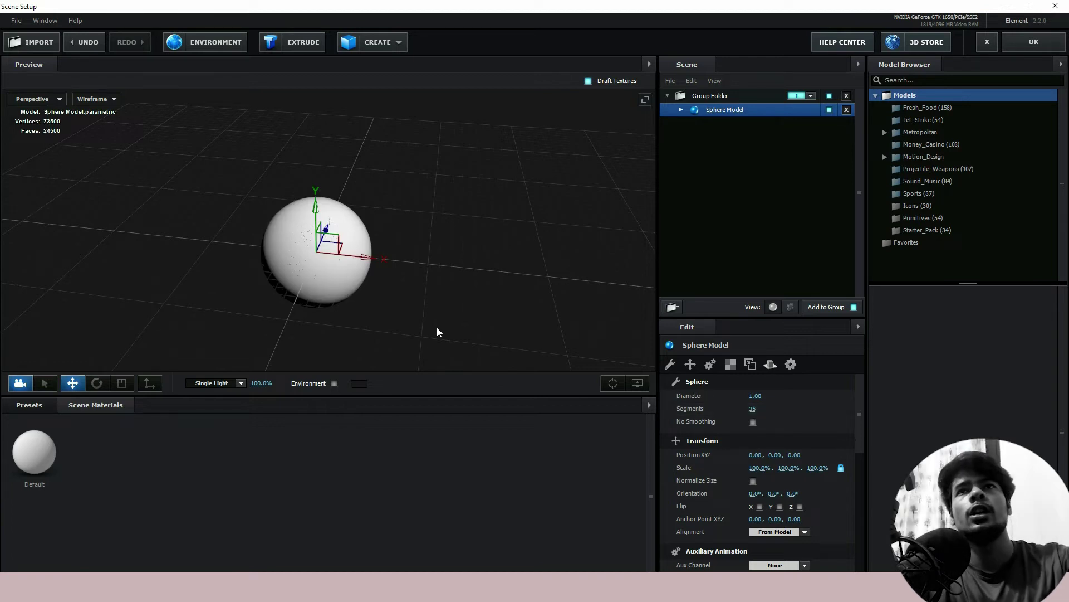
pyautogui.moveTo(437, 332); pyautogui.dragTo(411, 333)
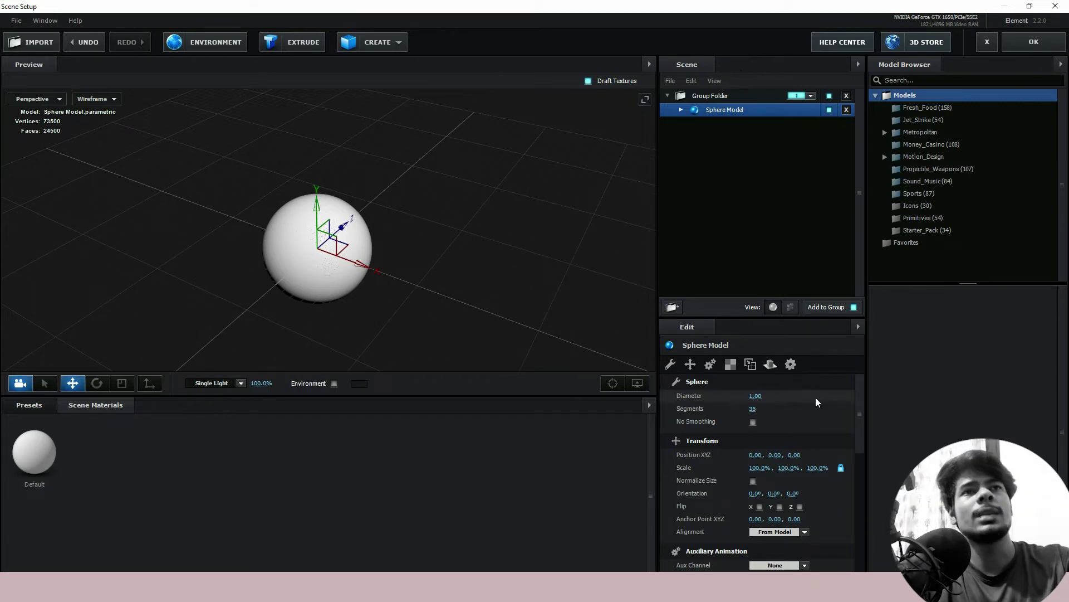
# - Set the sphere's normals to Dynamic (Deform) with a 180° threshold and enable Optimize Mesh
pyautogui.click(750, 368)
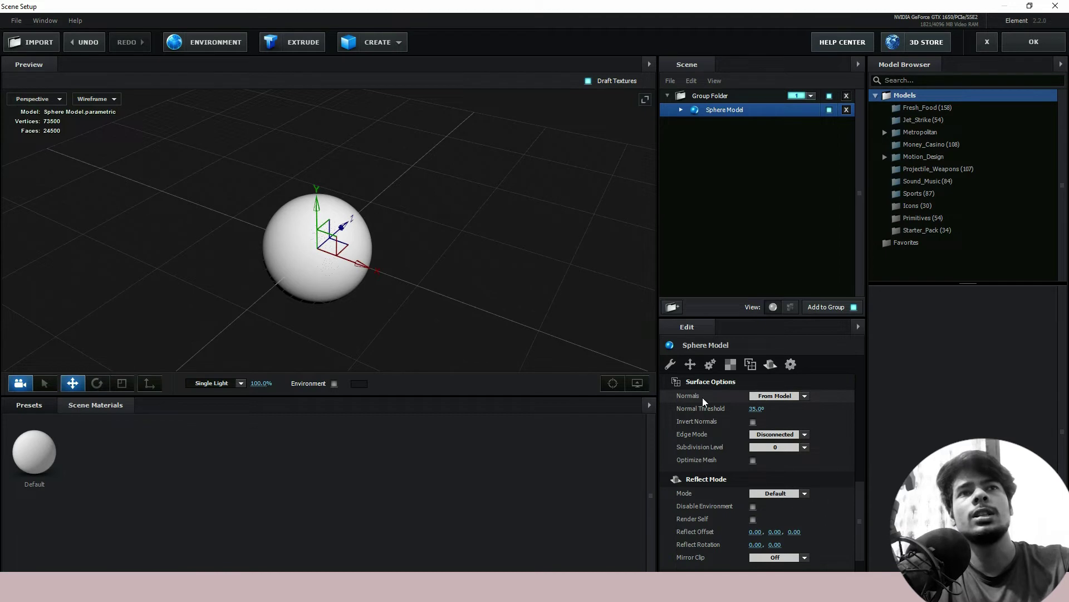
pyautogui.click(791, 396)
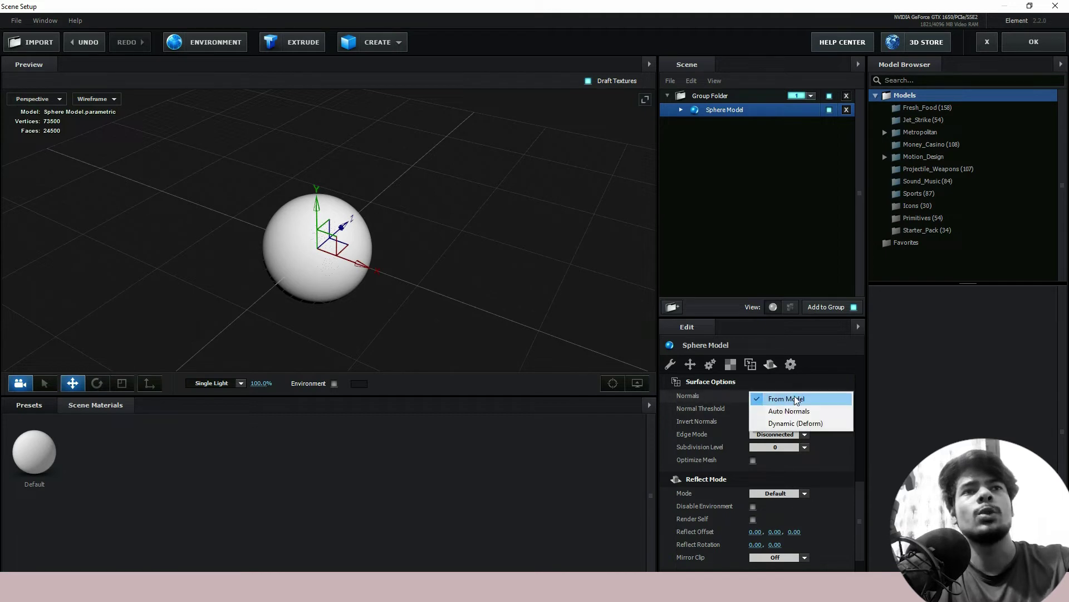
pyautogui.click(811, 423)
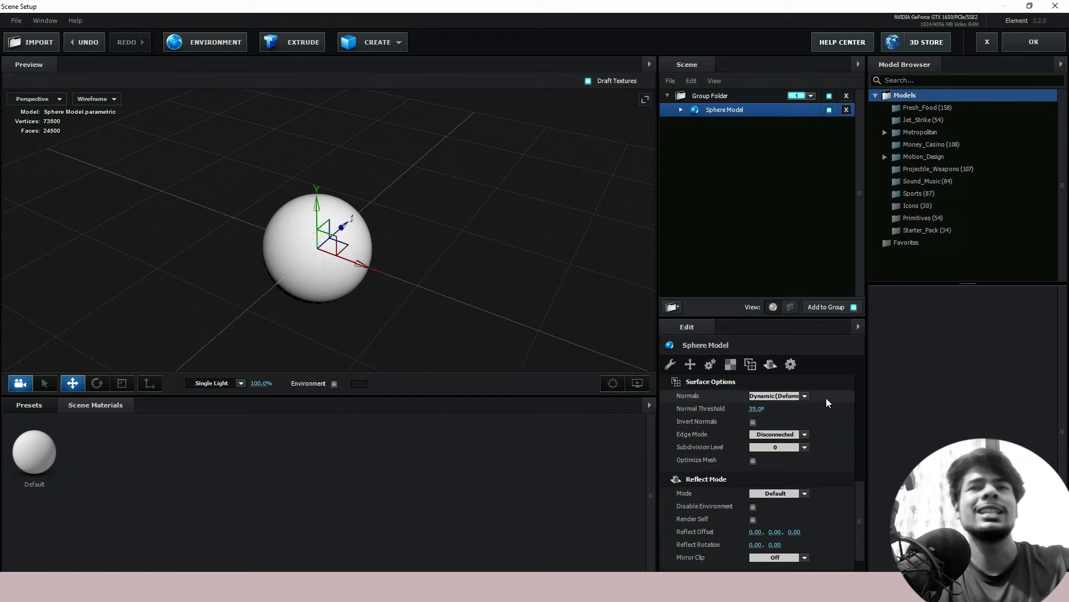
pyautogui.moveTo(826, 398)
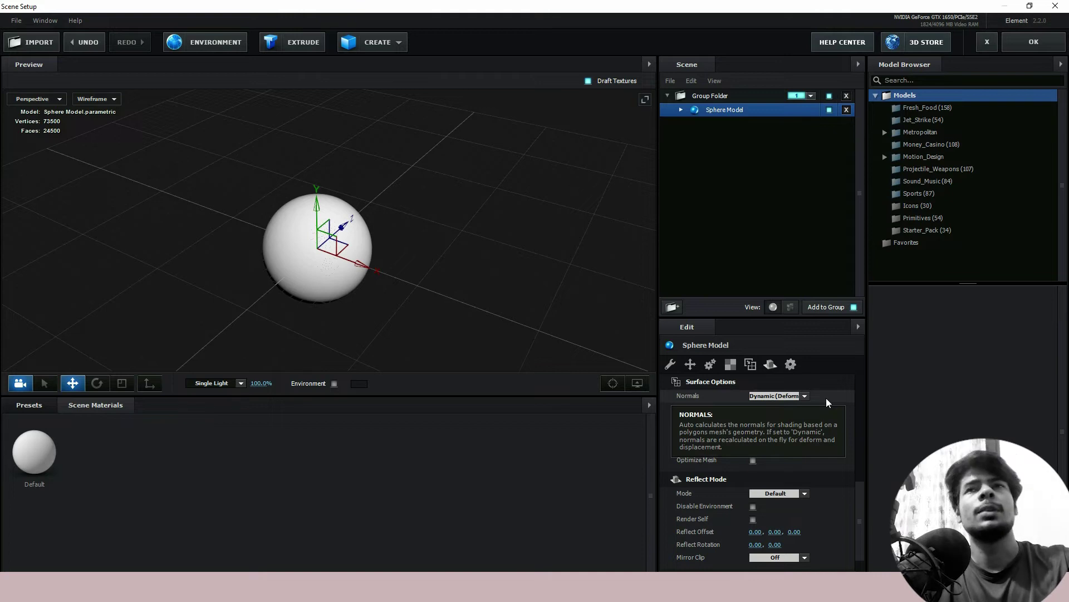
pyautogui.moveTo(424, 301)
pyautogui.mouseDown()
pyautogui.moveTo(378, 272)
pyautogui.moveTo(471, 325)
pyautogui.mouseUp()
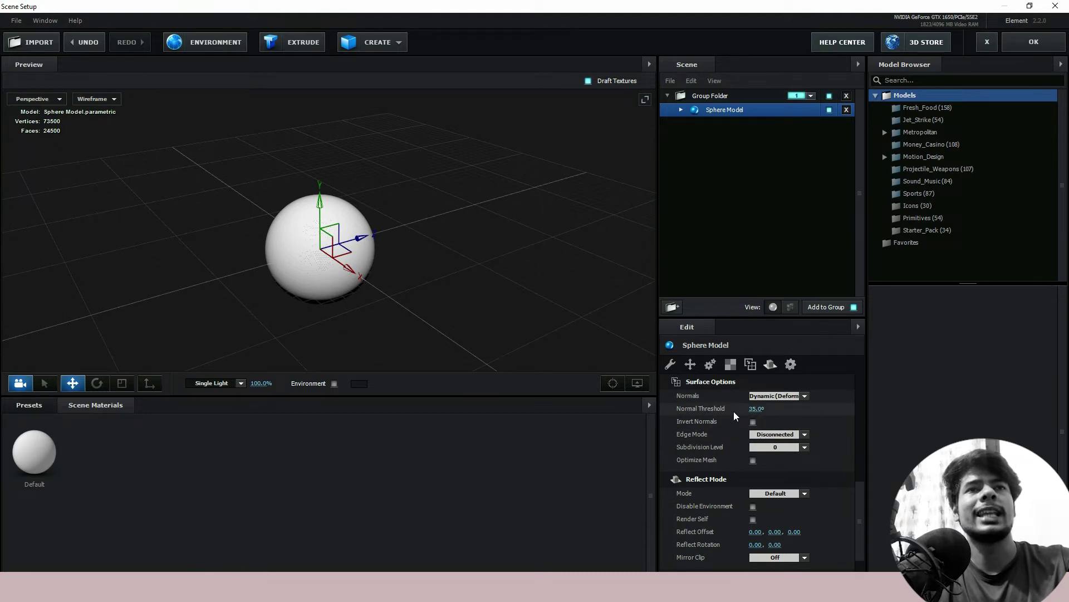
pyautogui.click(758, 409)
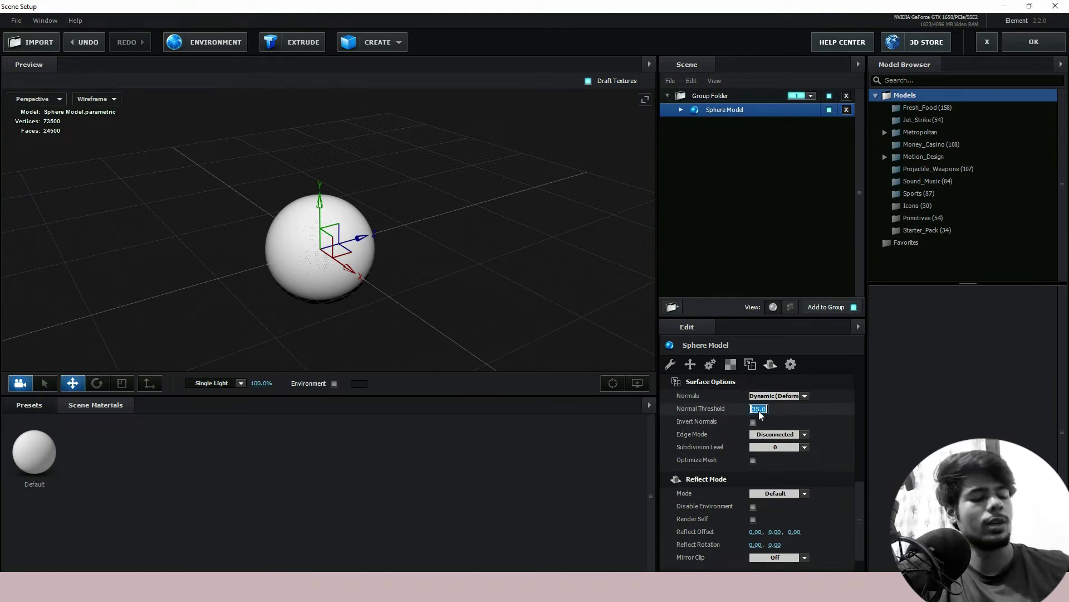
pyautogui.write('180')
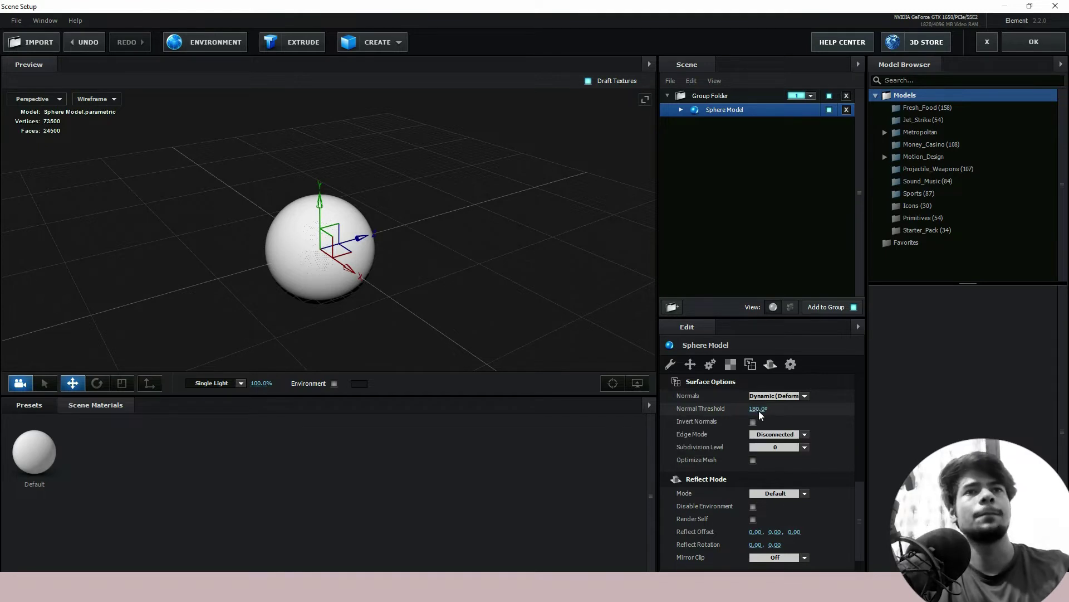
pyautogui.press('Return')
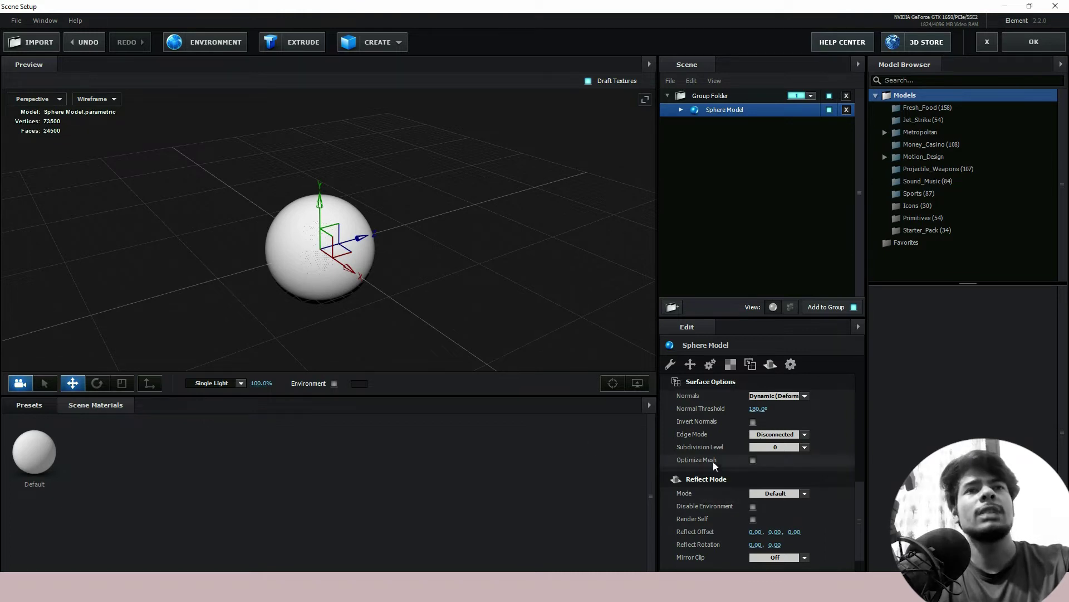
pyautogui.click(753, 461)
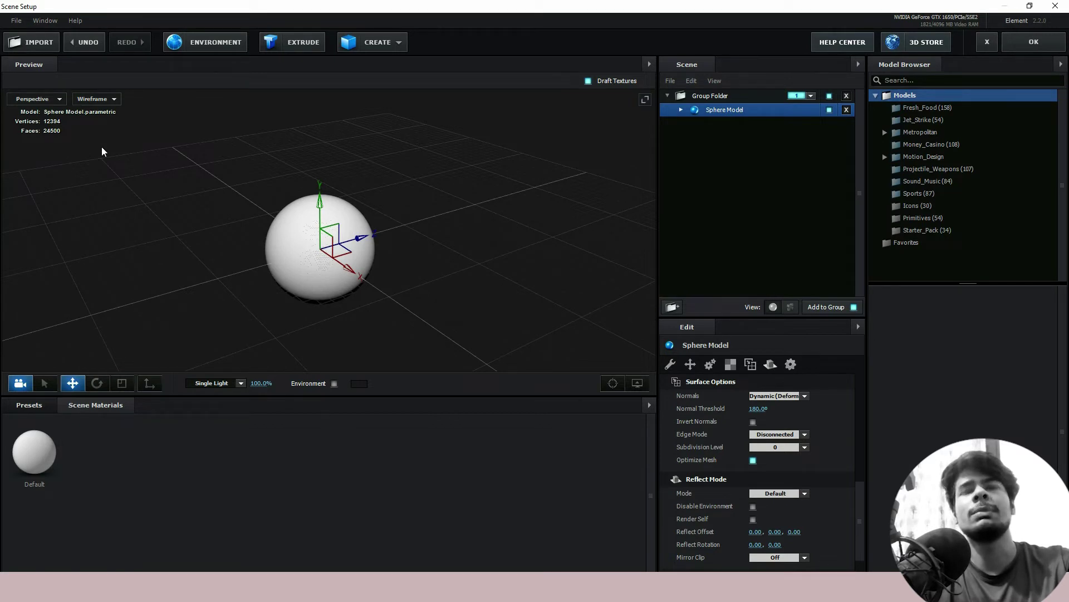
# - Apply the Shiny_Light material and an environment preset, then accept the scene
pyautogui.moveTo(452, 212); pyautogui.dragTo(452, 229)
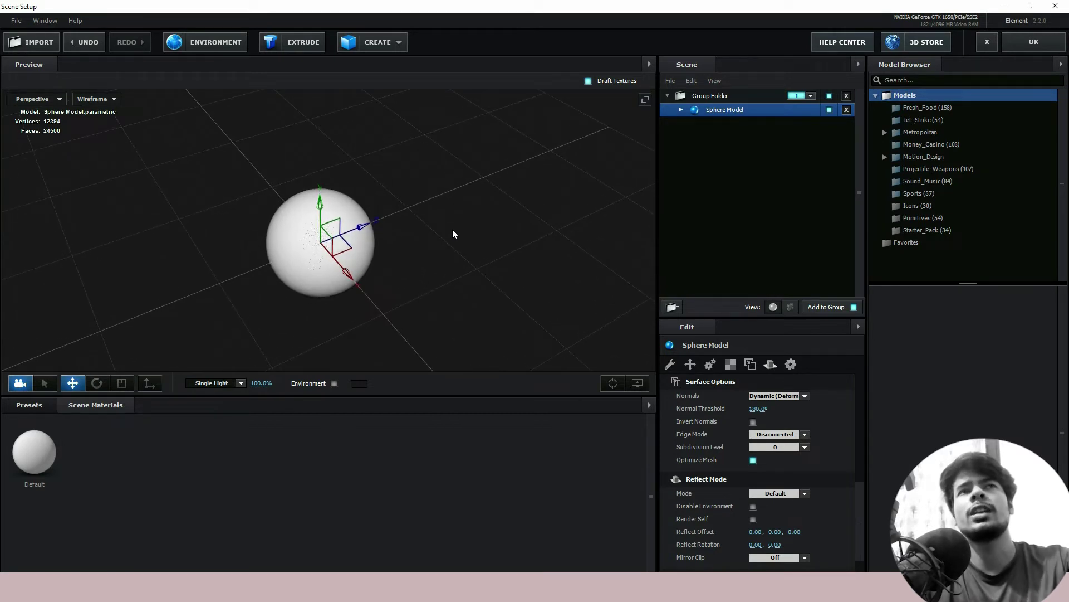
pyautogui.moveTo(452, 276); pyautogui.dragTo(430, 262)
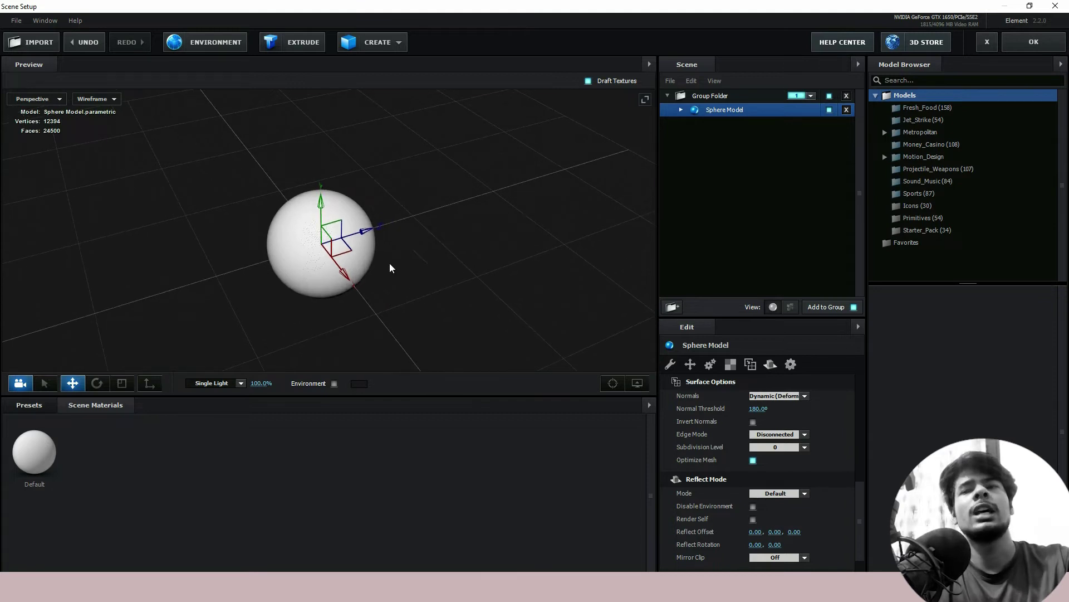
pyautogui.click(29, 405)
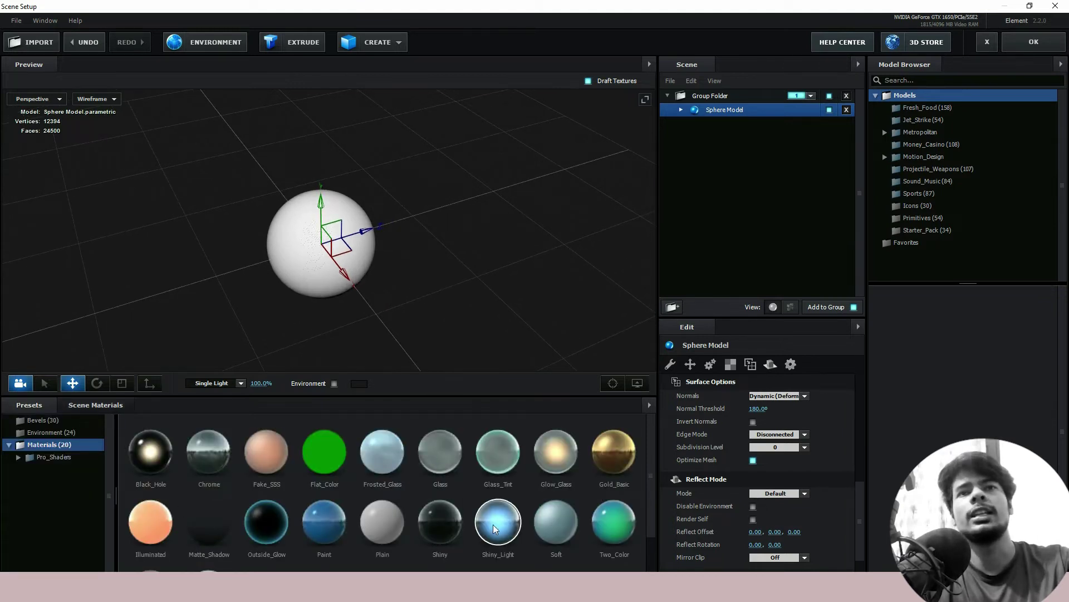
pyautogui.click(500, 526)
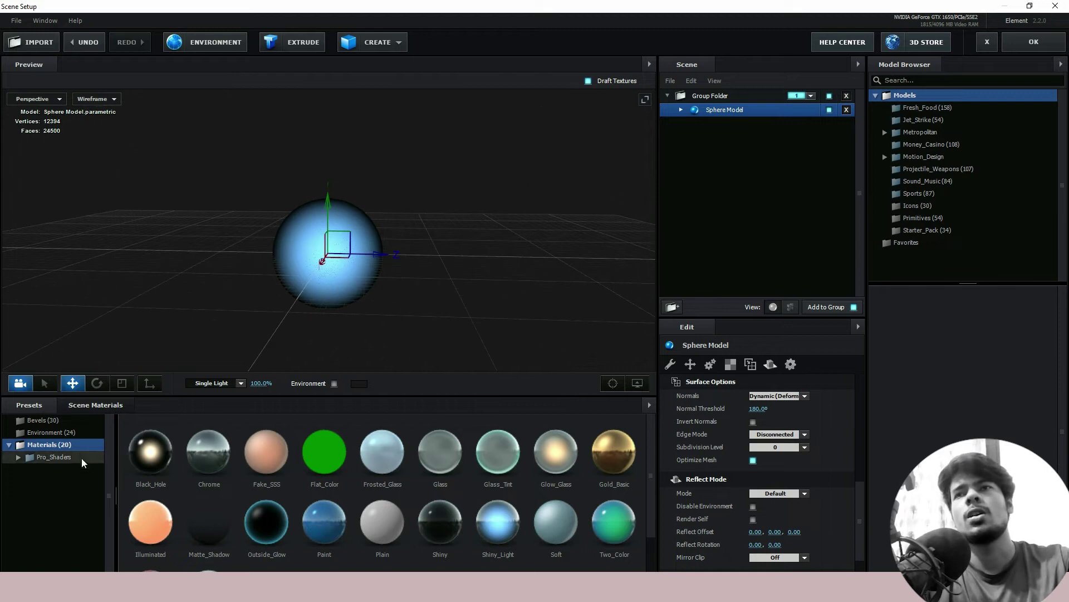
pyautogui.click(61, 432)
pyautogui.click(545, 487)
pyautogui.moveTo(436, 311)
pyautogui.mouseDown()
pyautogui.moveTo(335, 331)
pyautogui.moveTo(379, 342)
pyautogui.mouseUp()
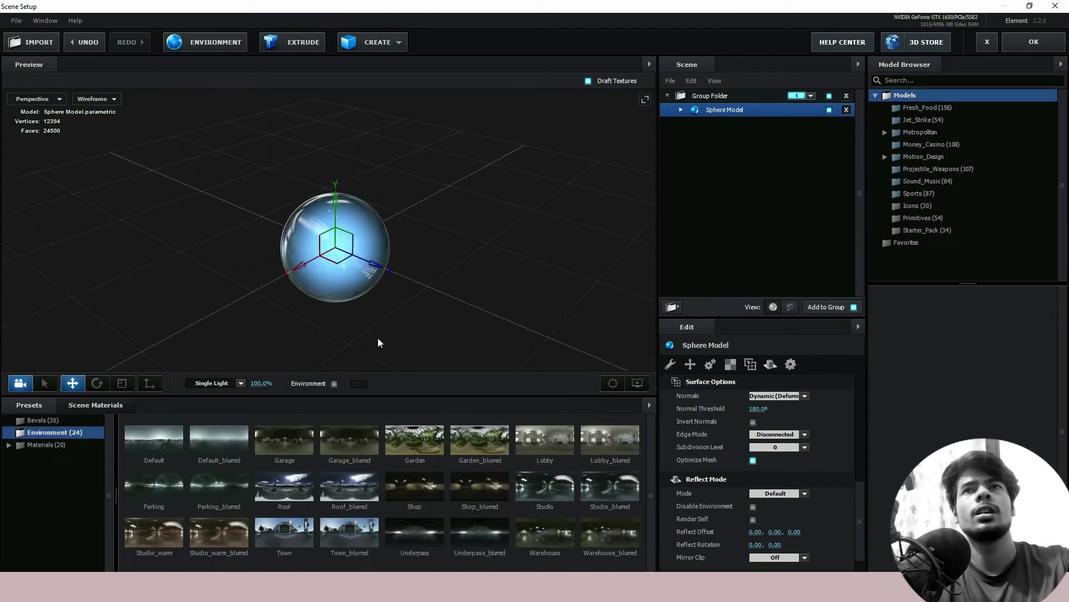
pyautogui.click(1034, 42)
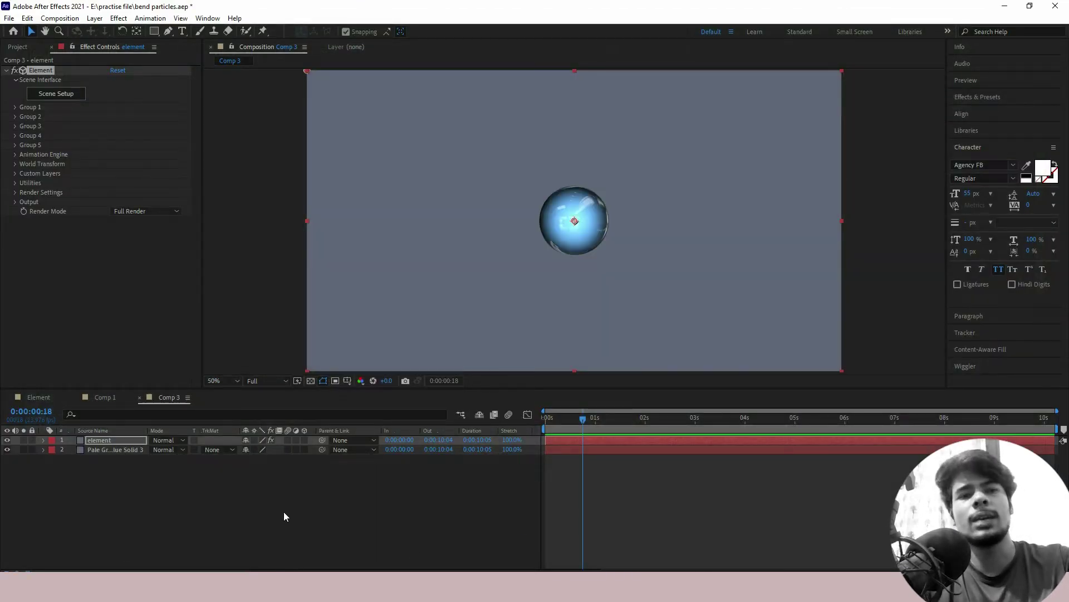
# - Add a camera layer to Comp 3 and dolly it closer so the sphere looks larger
pyautogui.rightClick(300, 500)
pyautogui.moveTo(329, 377)
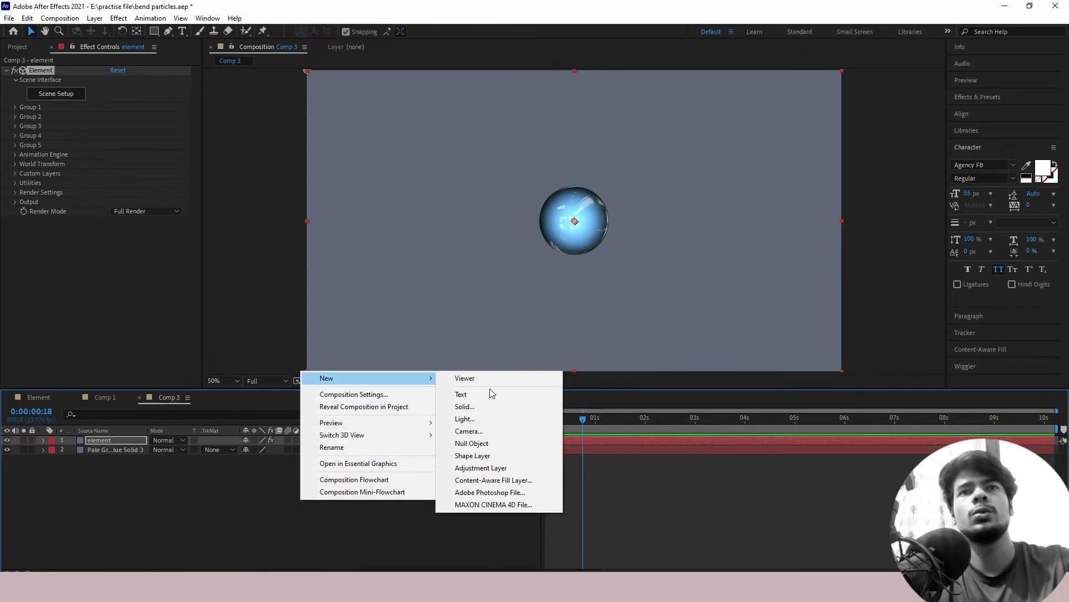
pyautogui.click(473, 435)
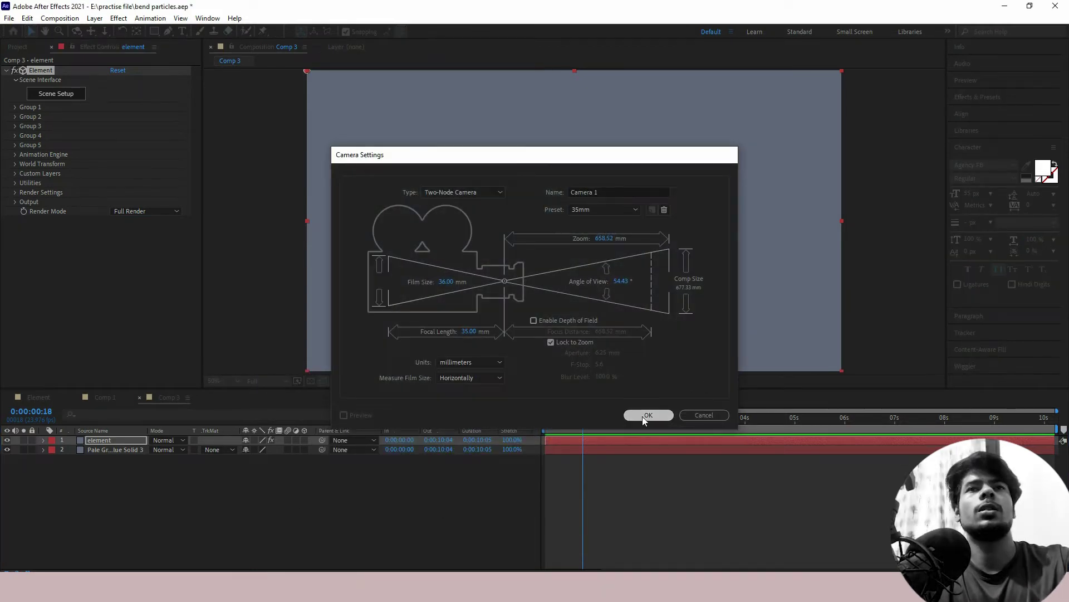
pyautogui.click(643, 415)
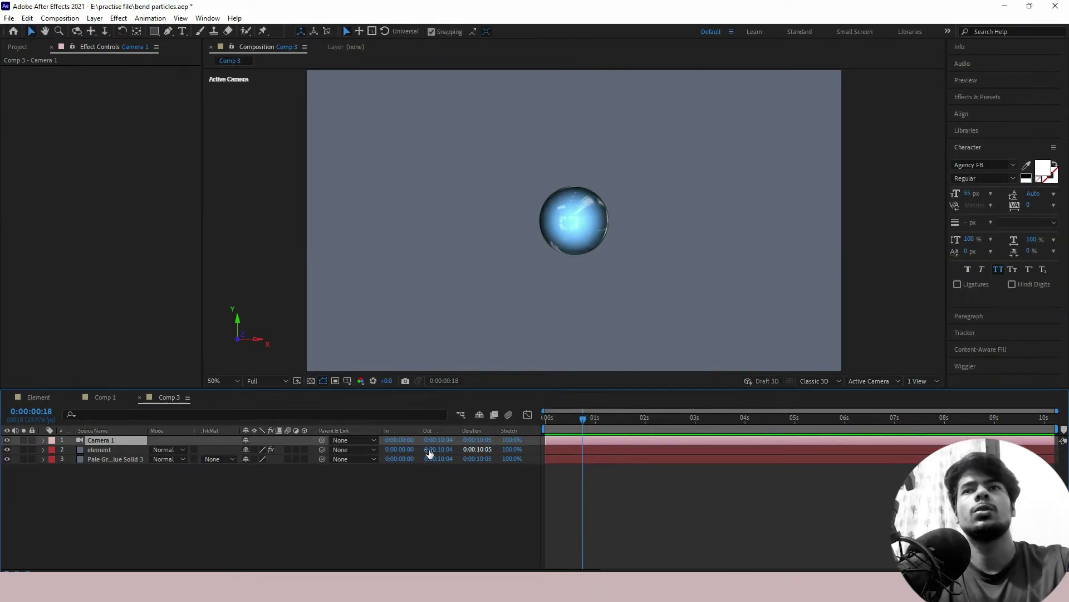
pyautogui.click(105, 31)
pyautogui.moveTo(603, 222)
pyautogui.mouseDown()
pyautogui.moveTo(735, 194)
pyautogui.moveTo(714, 201)
pyautogui.mouseUp()
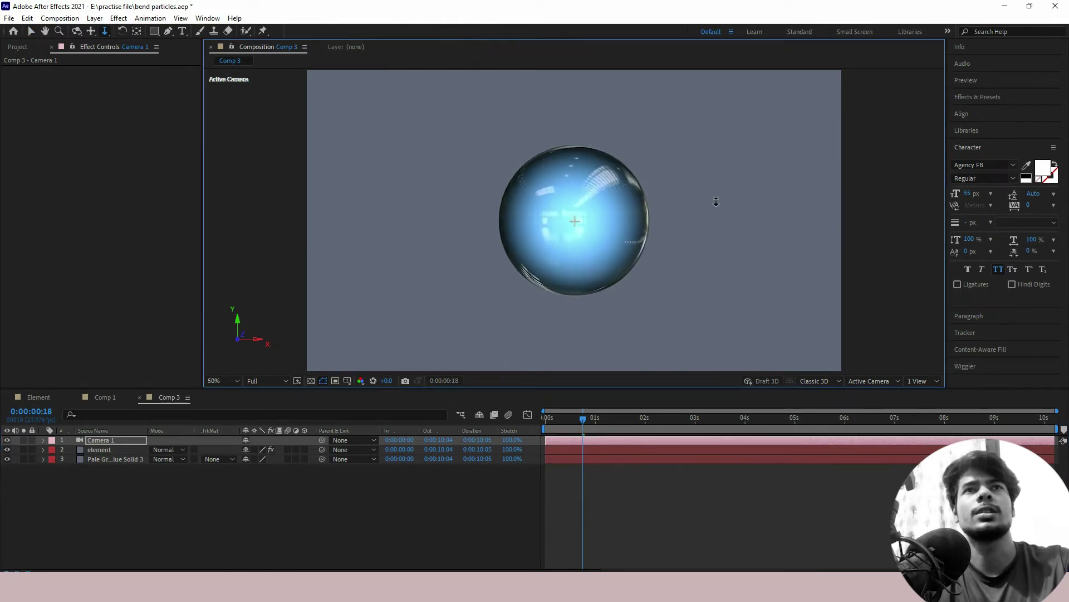
# - Select the element layer, expand Group 1, and return to the Selection tool
pyautogui.click(111, 450)
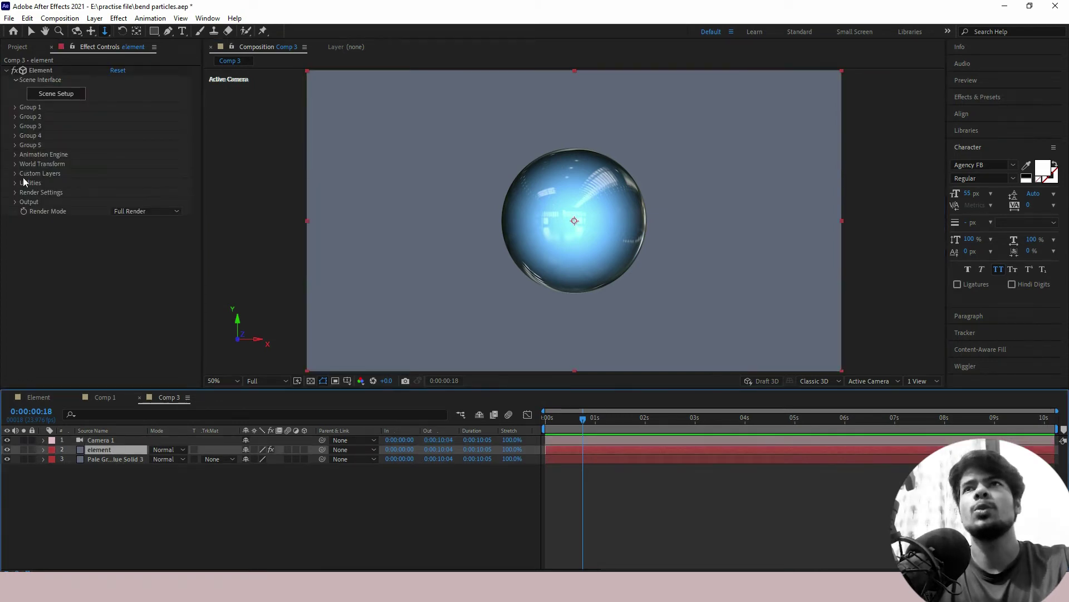
pyautogui.click(15, 107)
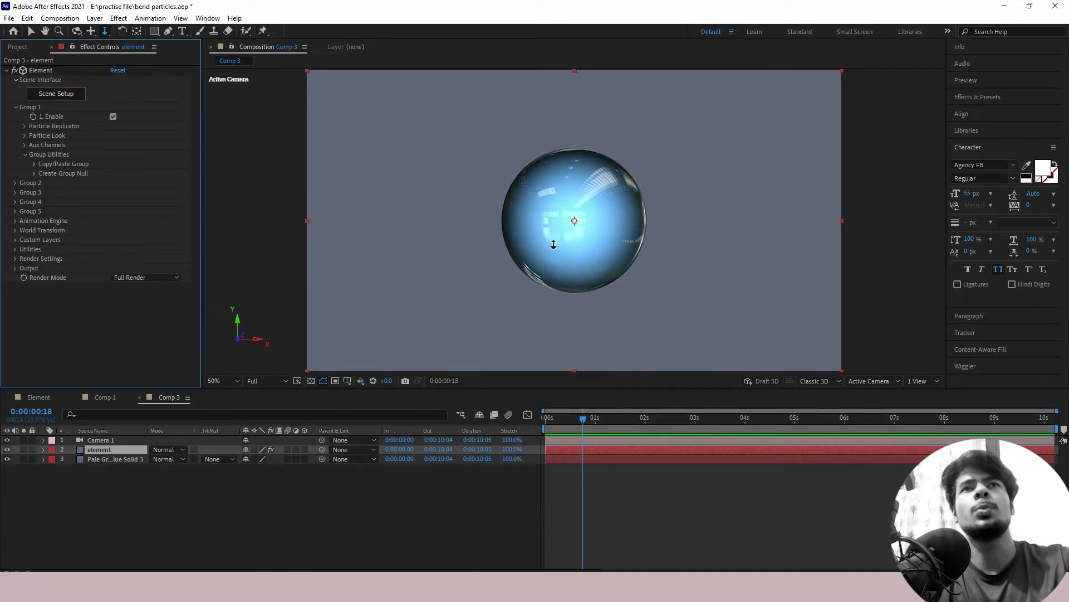
pyautogui.press('v')
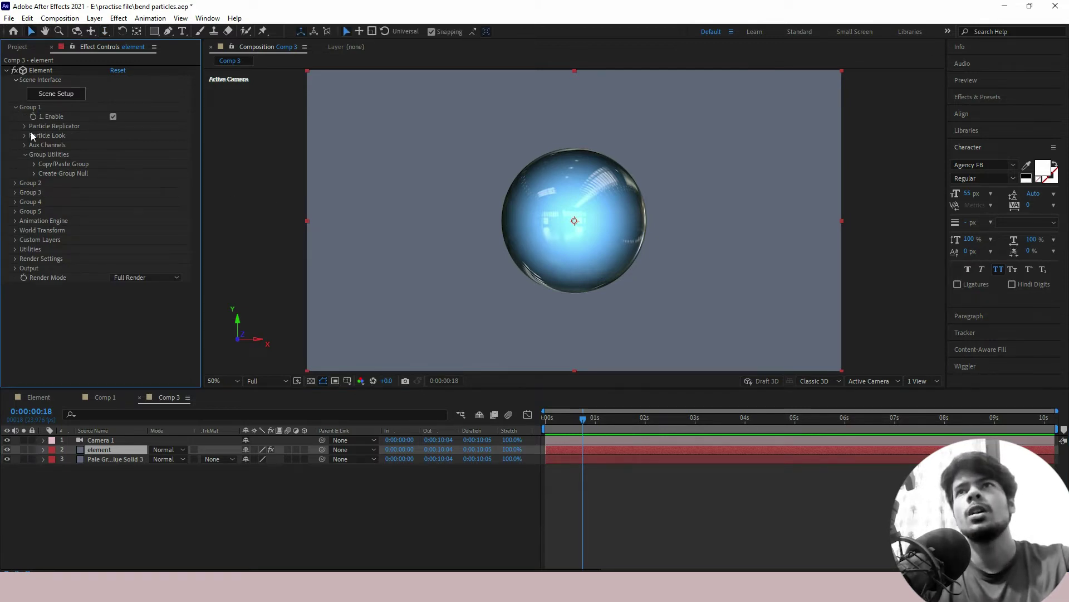
# - Enable Noise under Particle Look > Deform, test its intensity, and keep the Noise method
pyautogui.click(23, 134)
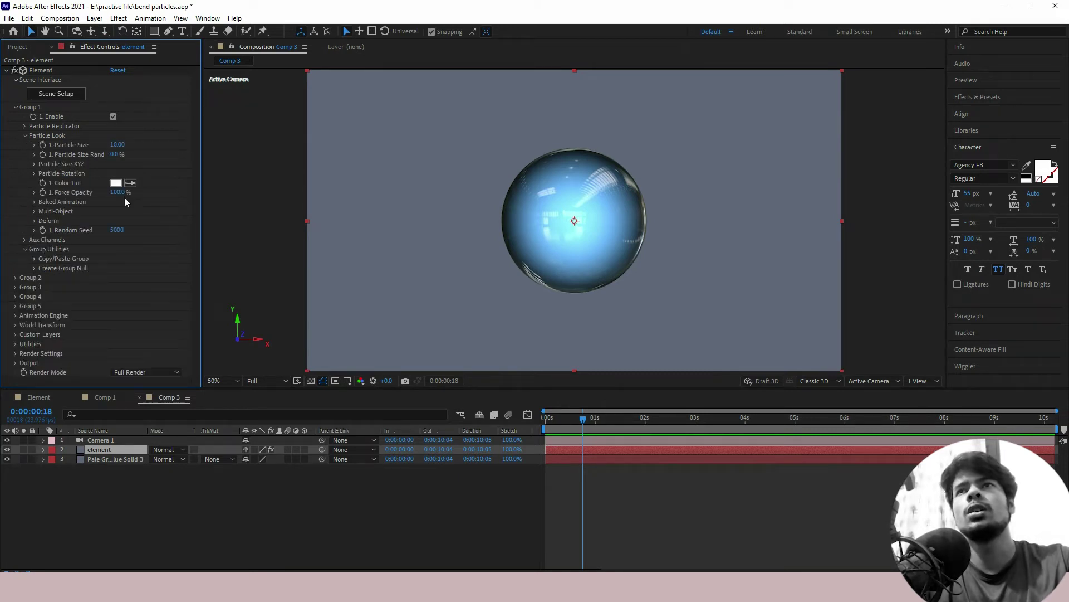
pyautogui.click(36, 221)
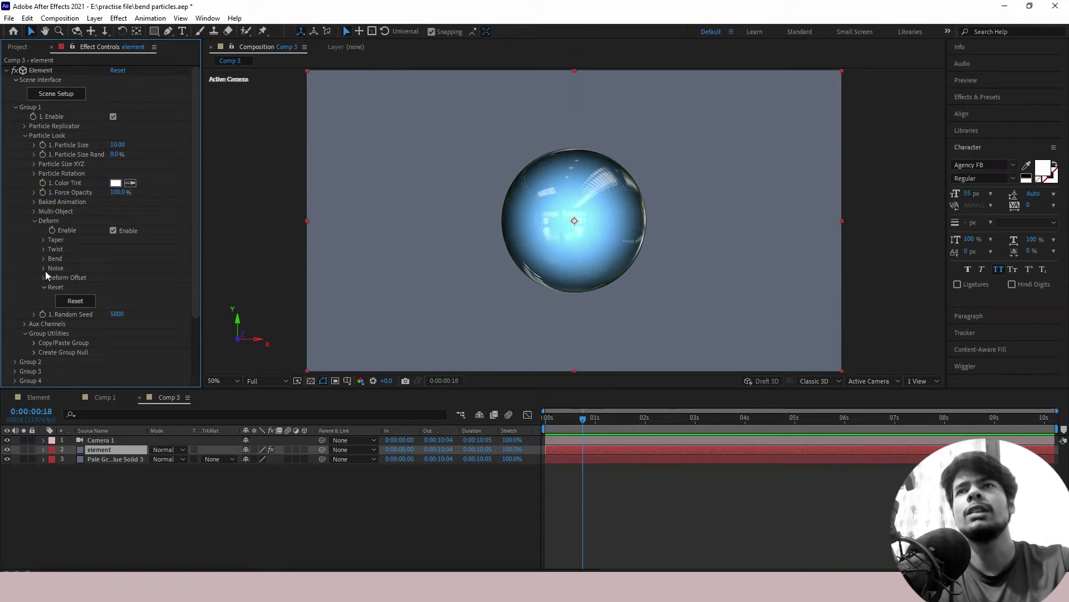
pyautogui.click(43, 268)
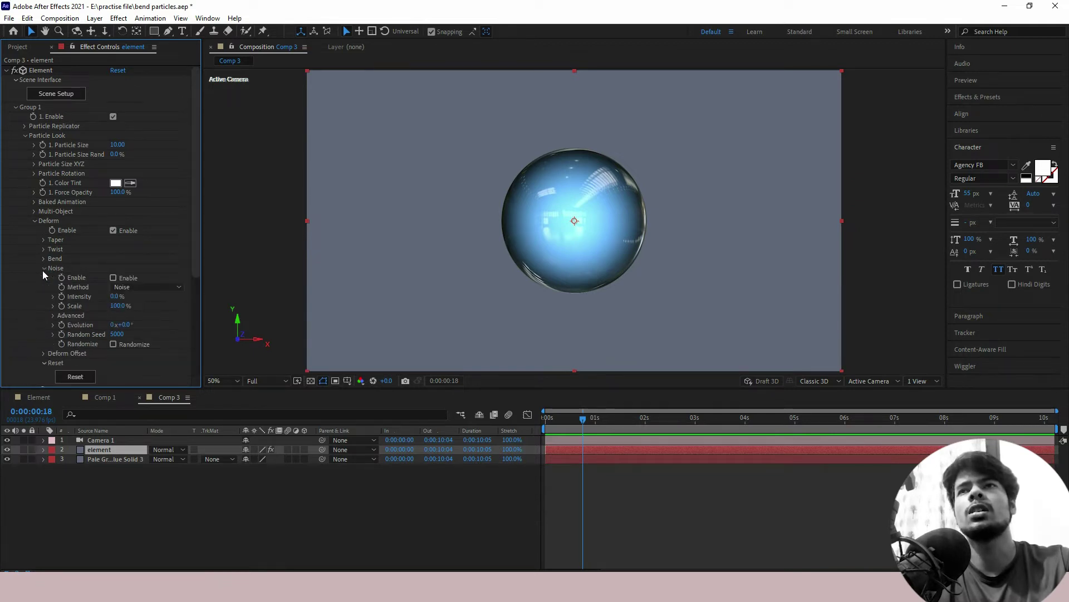
pyautogui.click(114, 278)
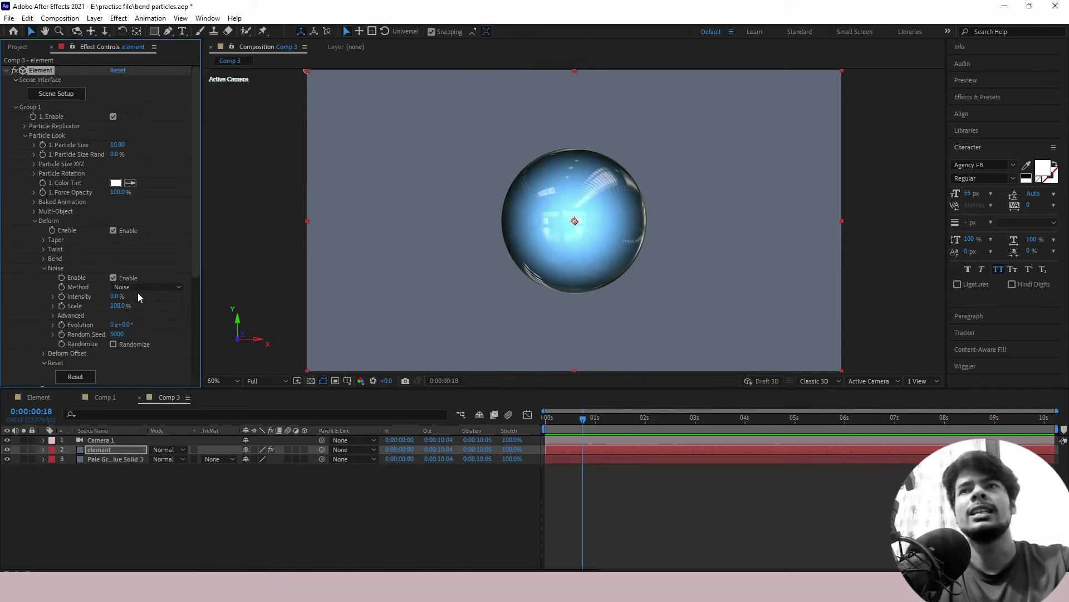
pyautogui.moveTo(117, 298)
pyautogui.mouseDown()
pyautogui.moveTo(270, 247)
pyautogui.moveTo(107, 404)
pyautogui.moveTo(274, 259)
pyautogui.moveTo(87, 294)
pyautogui.moveTo(79, 287)
pyautogui.mouseUp()
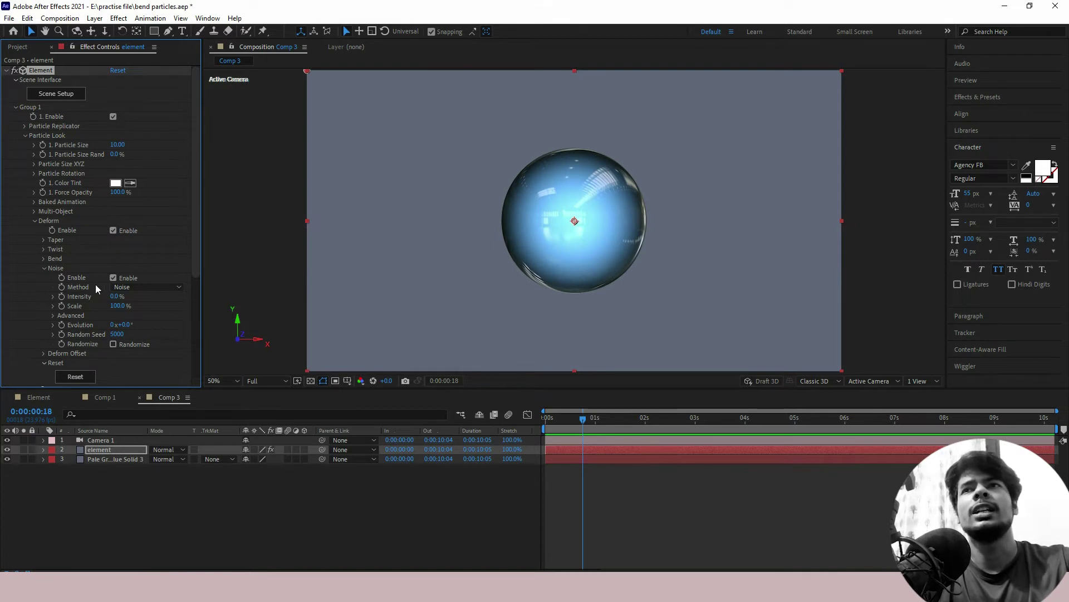
pyautogui.click(162, 286)
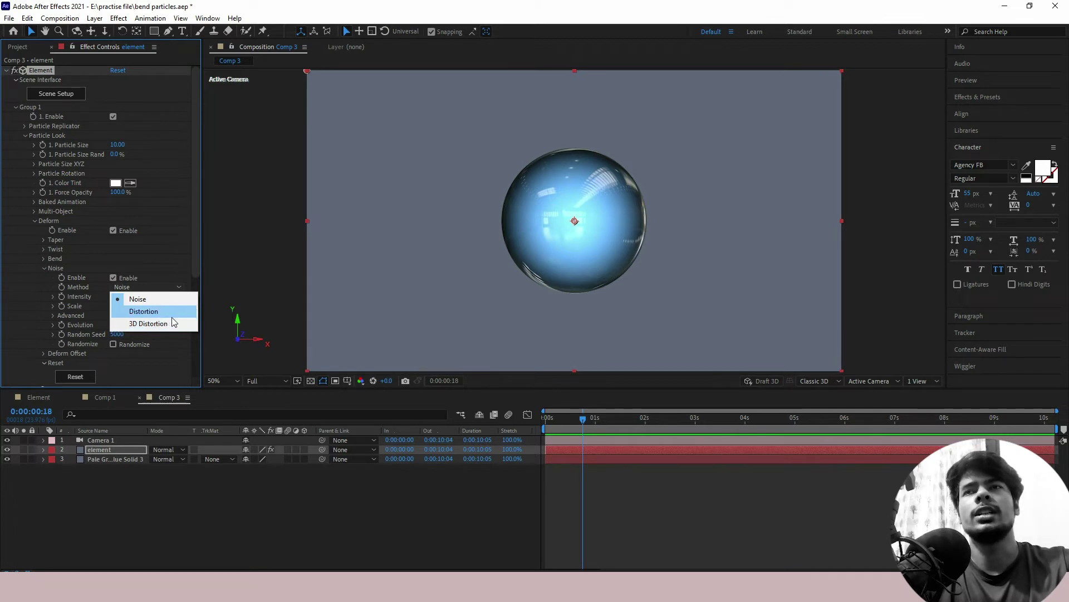
pyautogui.click(68, 291)
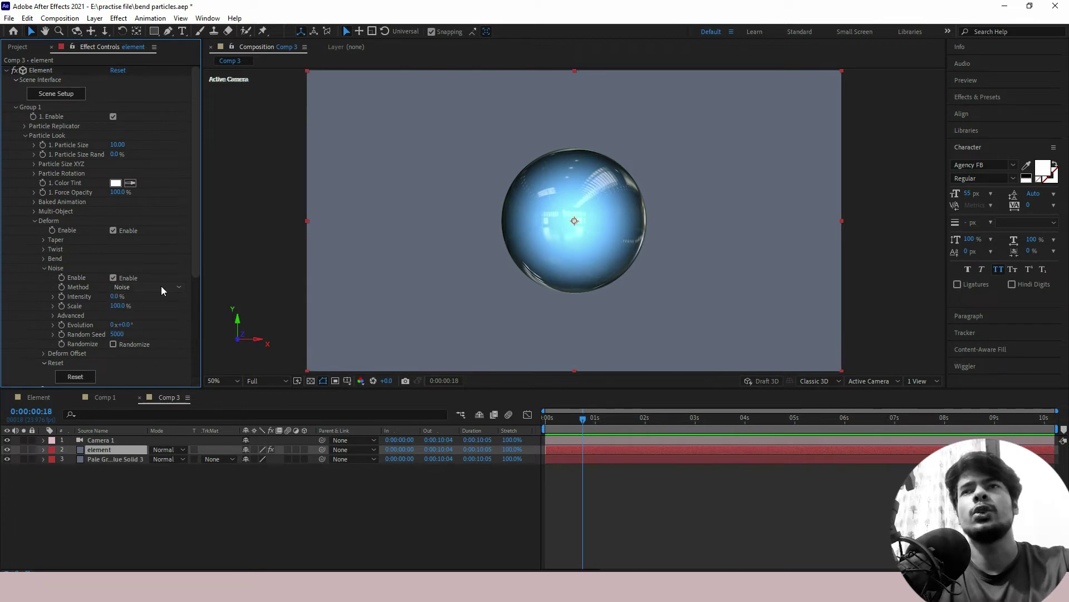
pyautogui.moveTo(571, 428); pyautogui.dragTo(540, 429)
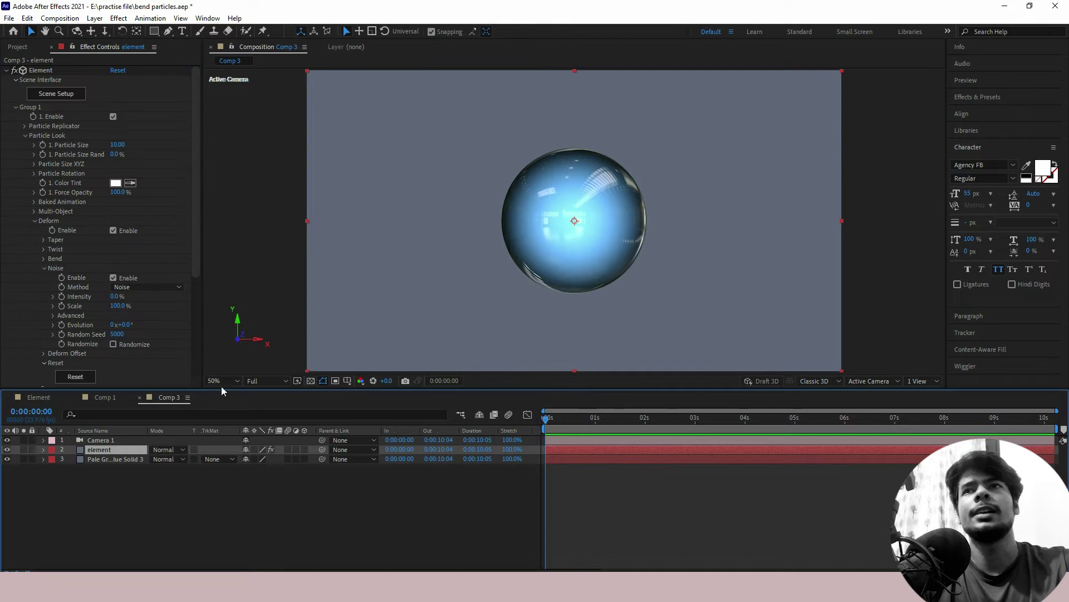
# - Set noise Intensity to 60% at 0:00:01:10 and preview the deformation
pyautogui.click(63, 299)
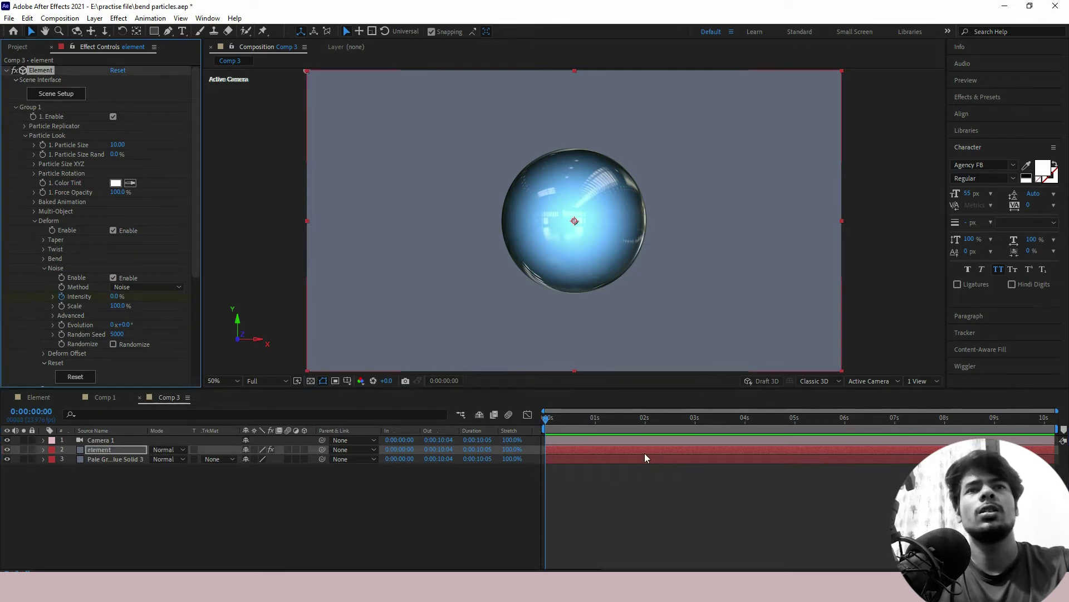
pyautogui.click(614, 419)
pyautogui.moveTo(614, 420); pyautogui.dragTo(617, 421)
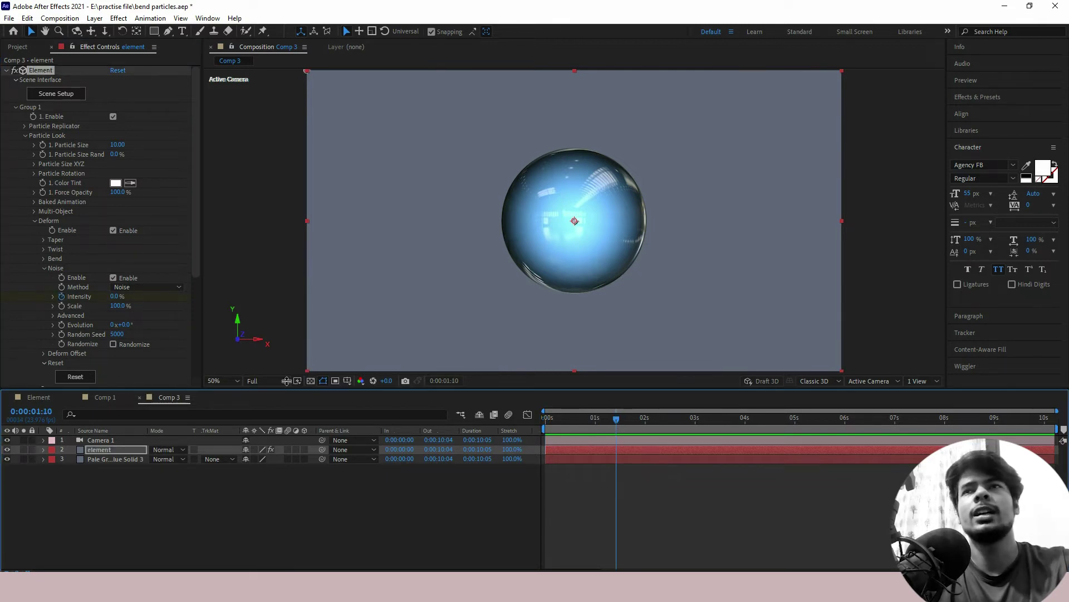
pyautogui.click(115, 297)
pyautogui.write('60')
pyautogui.press('Return')
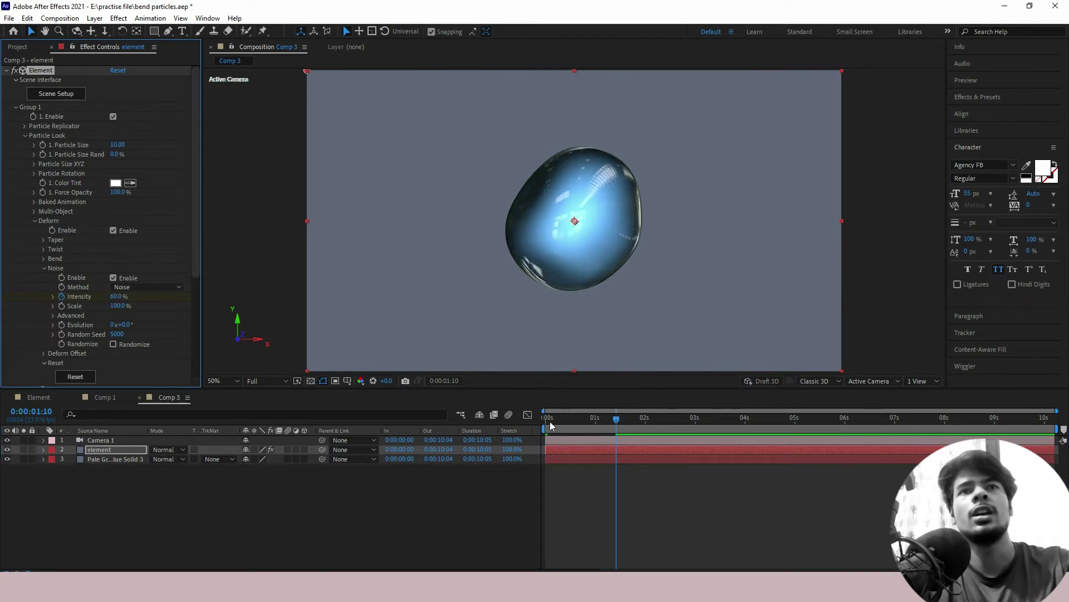
pyautogui.click(548, 432)
pyautogui.press('space')
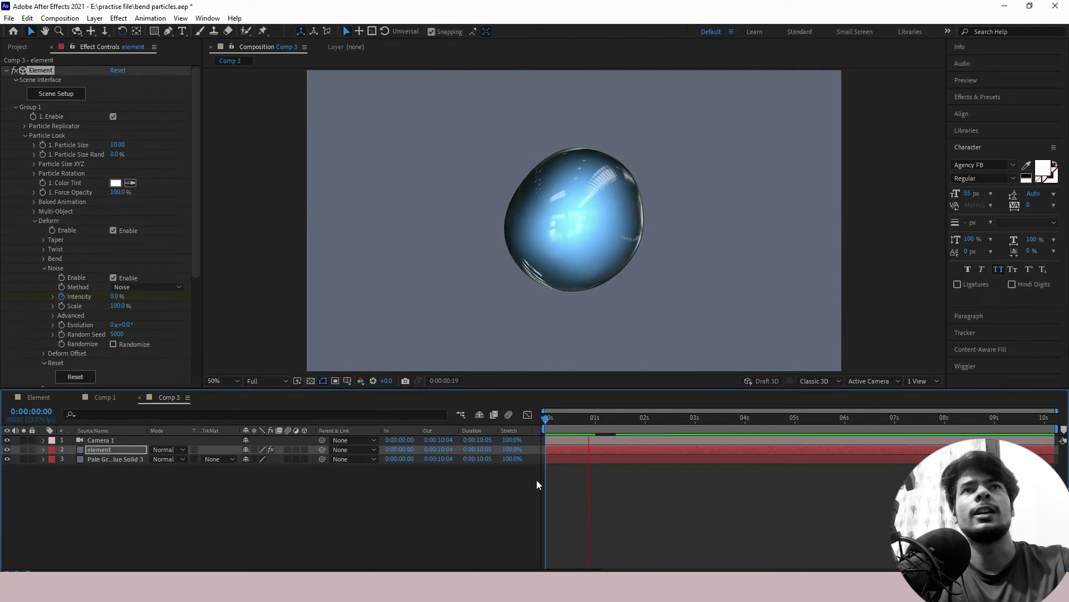
pyautogui.press('space')
# - Set noise Scale to 300% and scrub through time to check the blob
pyautogui.moveTo(118, 306)
pyautogui.mouseDown()
pyautogui.moveTo(688, 302)
pyautogui.moveTo(329, 360)
pyautogui.mouseUp()
pyautogui.click(120, 305)
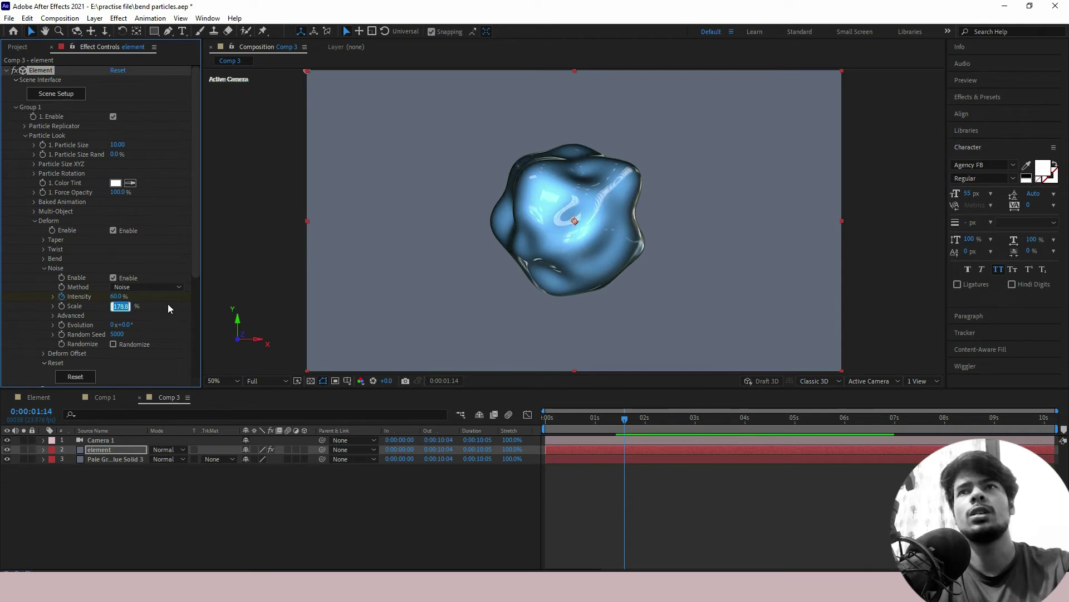
pyautogui.write('300')
pyautogui.press('Return')
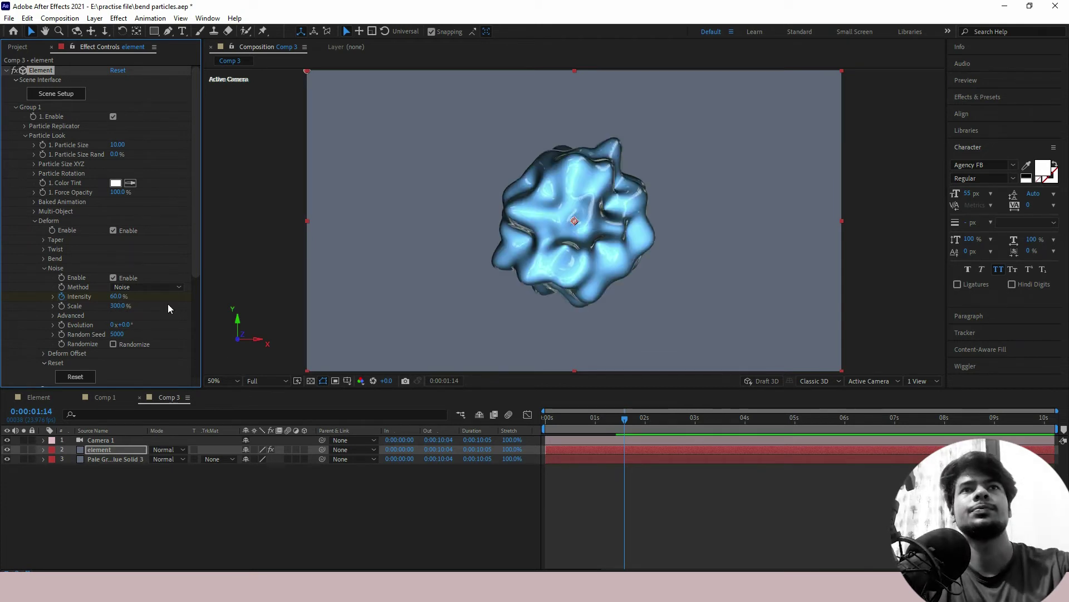
pyautogui.moveTo(561, 419); pyautogui.dragTo(623, 419)
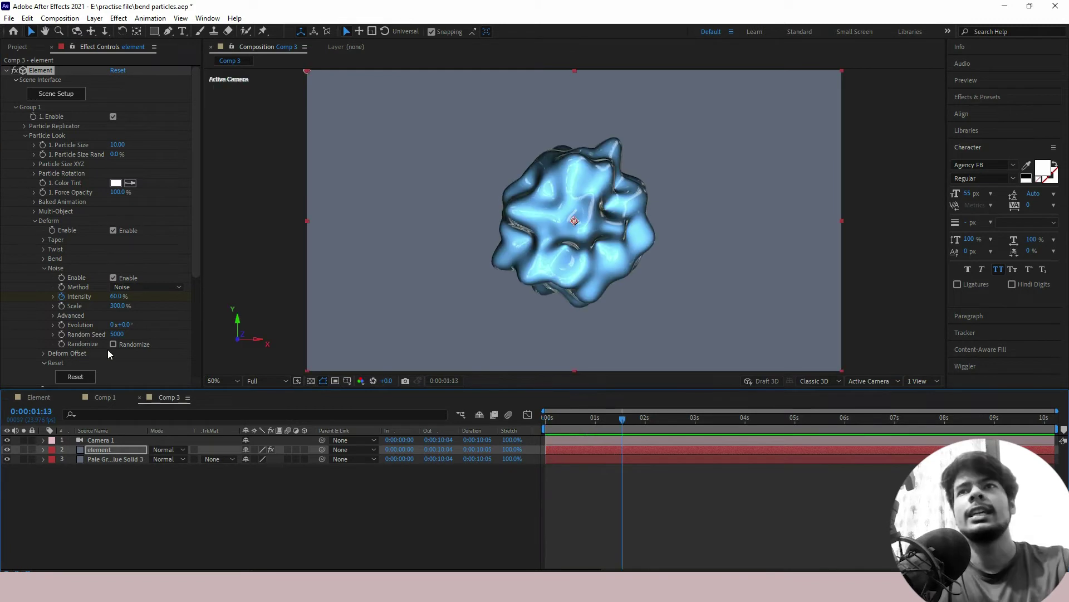
# - After testing Evolution and X Intensity, raise Advanced noise Y Intensity to 453%
pyautogui.moveTo(199, 264); pyautogui.dragTo(198, 278)
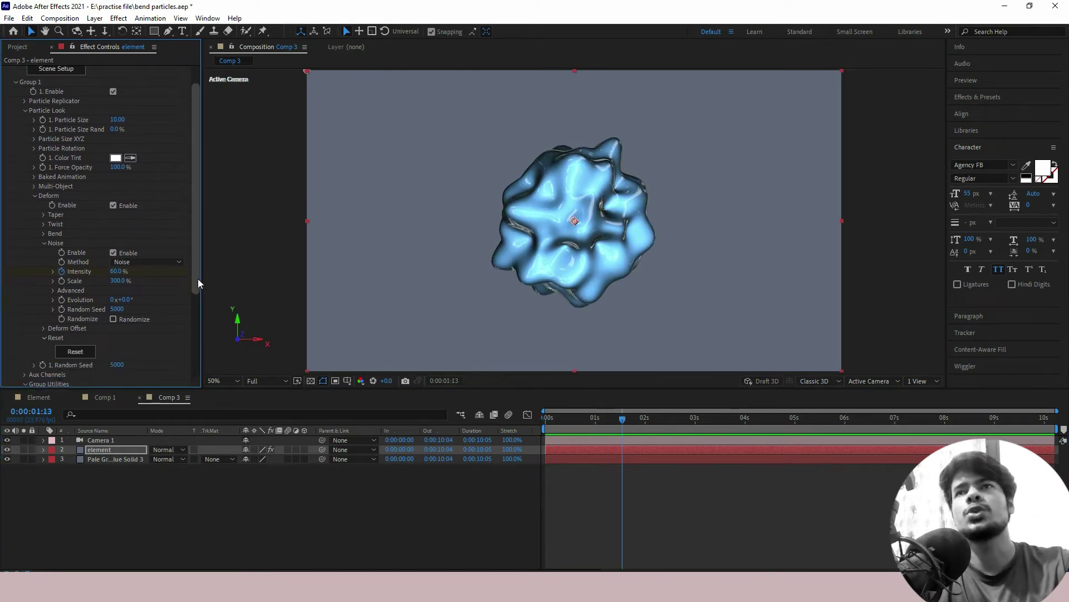
pyautogui.moveTo(128, 300); pyautogui.dragTo(241, 293)
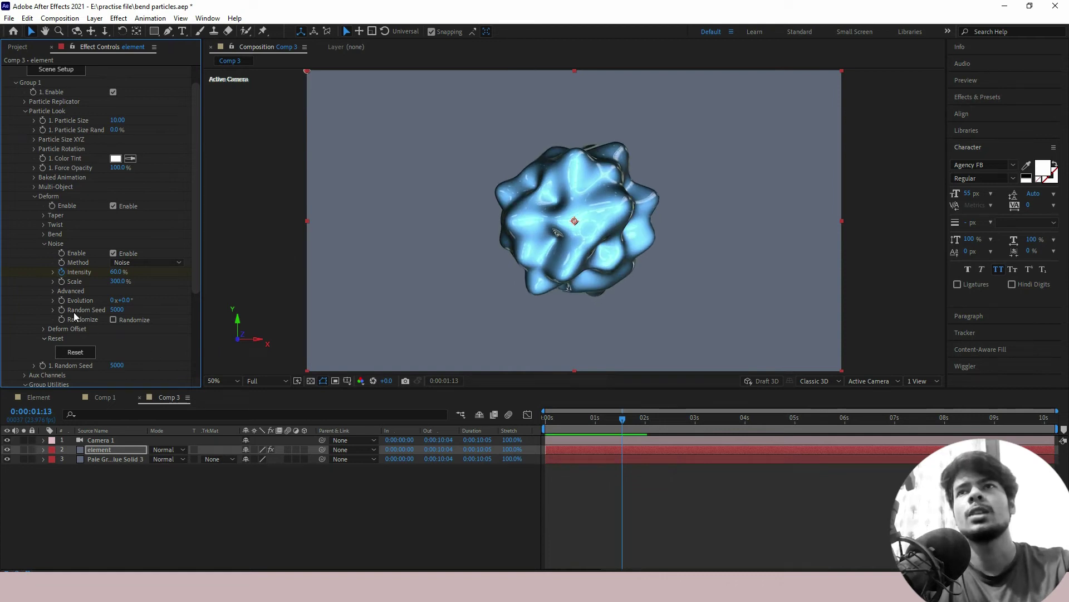
pyautogui.hotkey('ctrl', 'z')
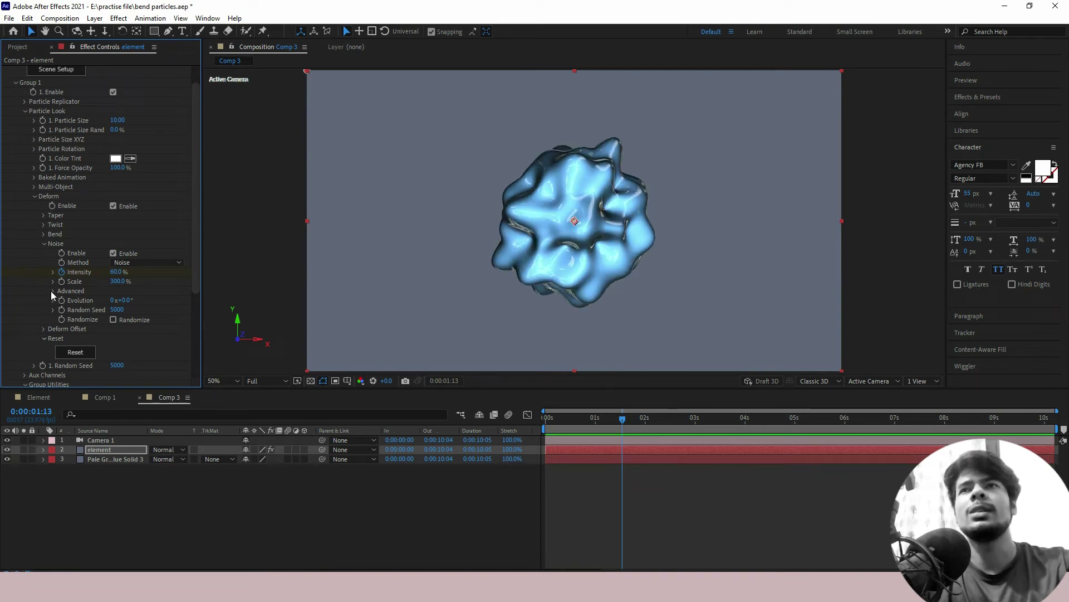
pyautogui.click(52, 290)
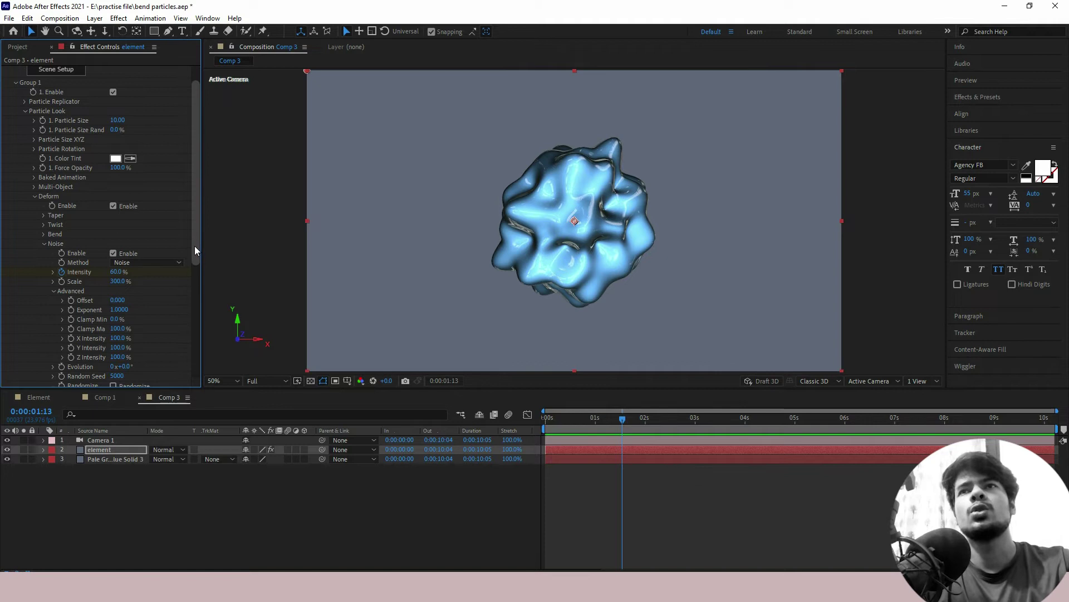
pyautogui.moveTo(195, 246); pyautogui.dragTo(188, 279)
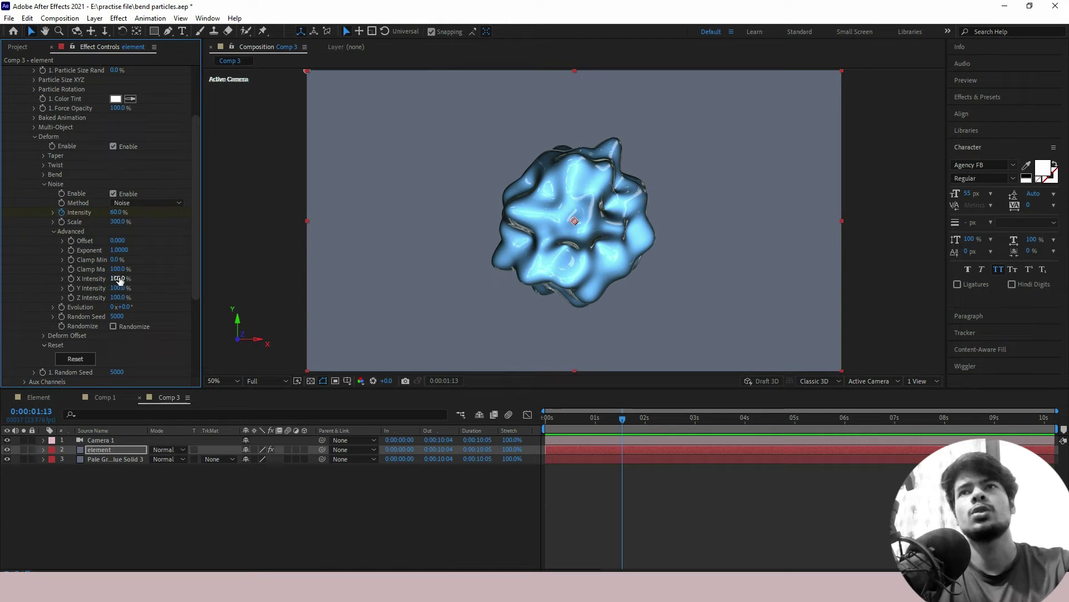
pyautogui.moveTo(118, 280); pyautogui.dragTo(252, 321)
pyautogui.hotkey('ctrl', 'z')
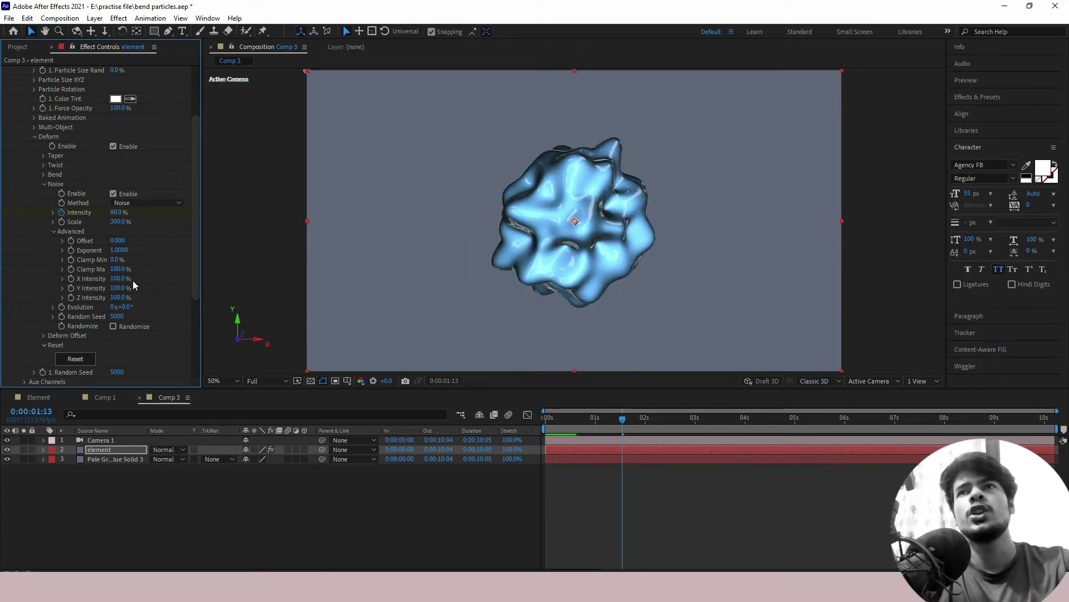
pyautogui.moveTo(119, 287)
pyautogui.mouseDown()
pyautogui.moveTo(122, 204)
pyautogui.moveTo(147, 119)
pyautogui.mouseUp()
# - Fine-tune noise Scale to 277.2% and leave Exponent at 1.0 after testing it
pyautogui.moveTo(118, 222)
pyautogui.mouseDown()
pyautogui.moveTo(288, 166)
pyautogui.moveTo(142, 232)
pyautogui.mouseUp()
pyautogui.moveTo(81, 320); pyautogui.dragTo(193, 257)
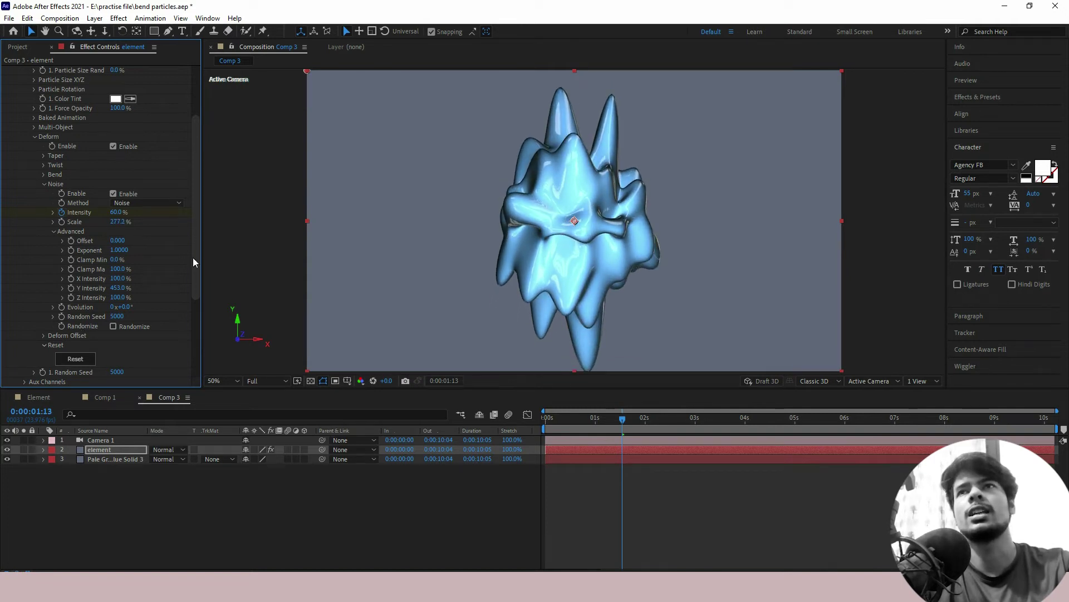
pyautogui.moveTo(119, 250)
pyautogui.mouseDown()
pyautogui.moveTo(180, 264)
pyautogui.moveTo(32, 305)
pyautogui.moveTo(125, 250)
pyautogui.moveTo(669, 235)
pyautogui.mouseUp()
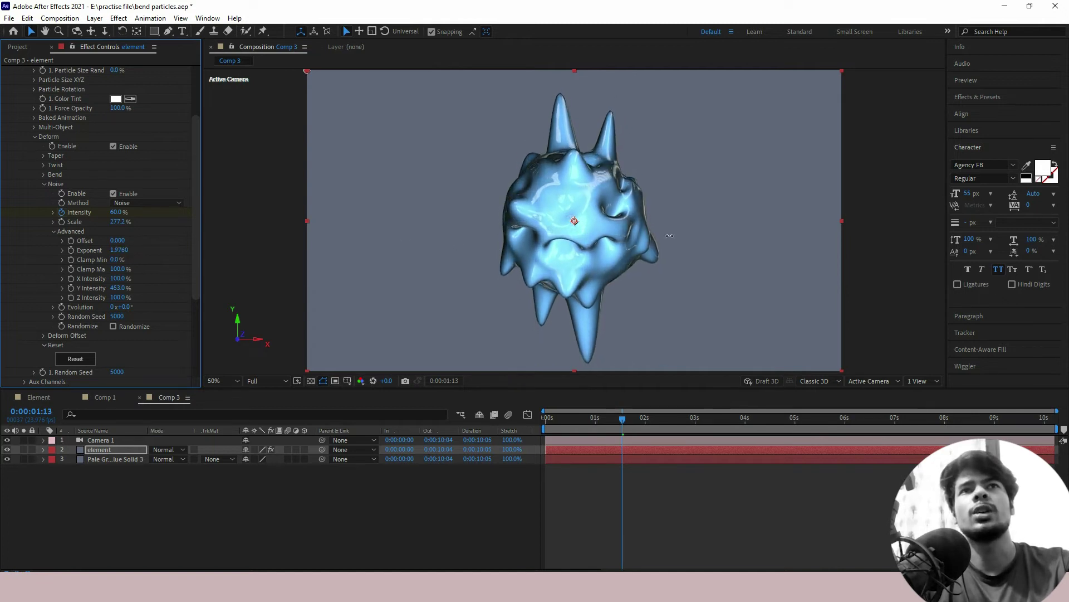
pyautogui.moveTo(670, 236); pyautogui.dragTo(171, 348)
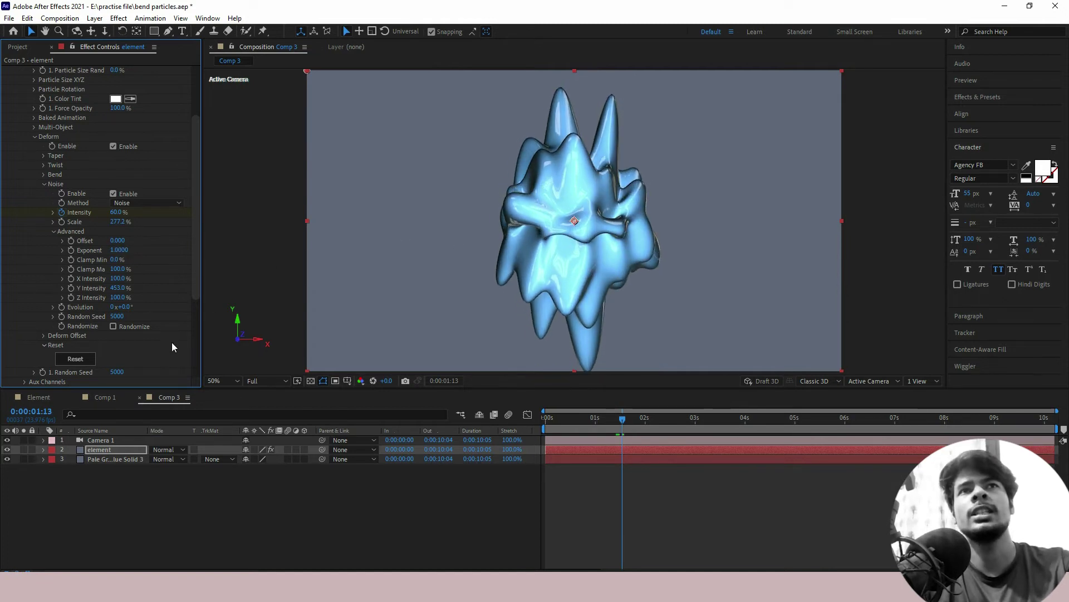
pyautogui.click(43, 165)
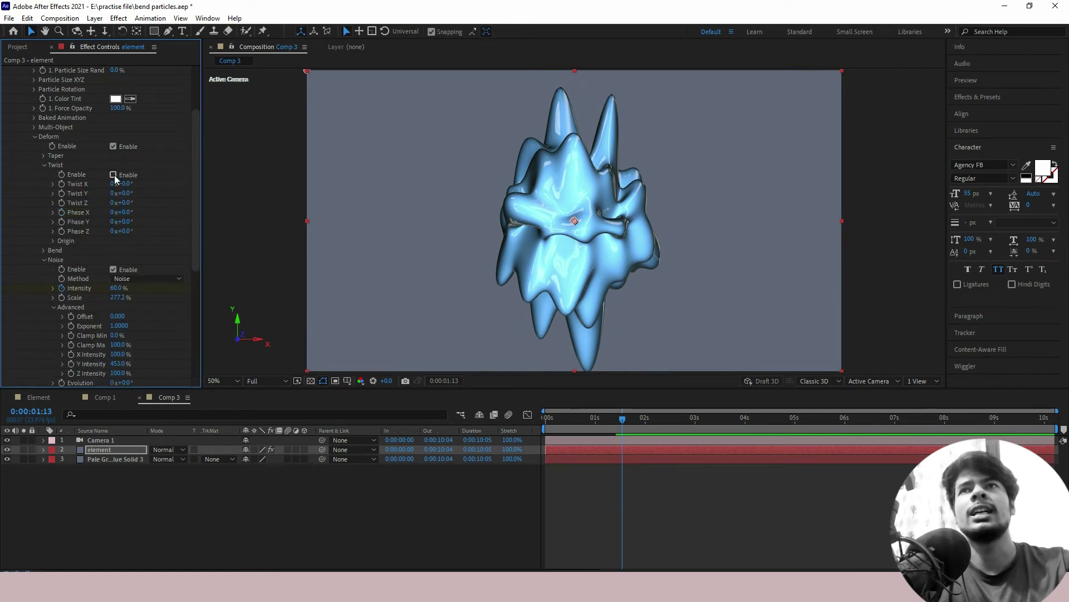
# - Twist the shape about 72° around Y and dolly Camera 1 back to shrink it
pyautogui.moveTo(124, 195); pyautogui.dragTo(182, 201)
pyautogui.click(106, 440)
pyautogui.press('c')
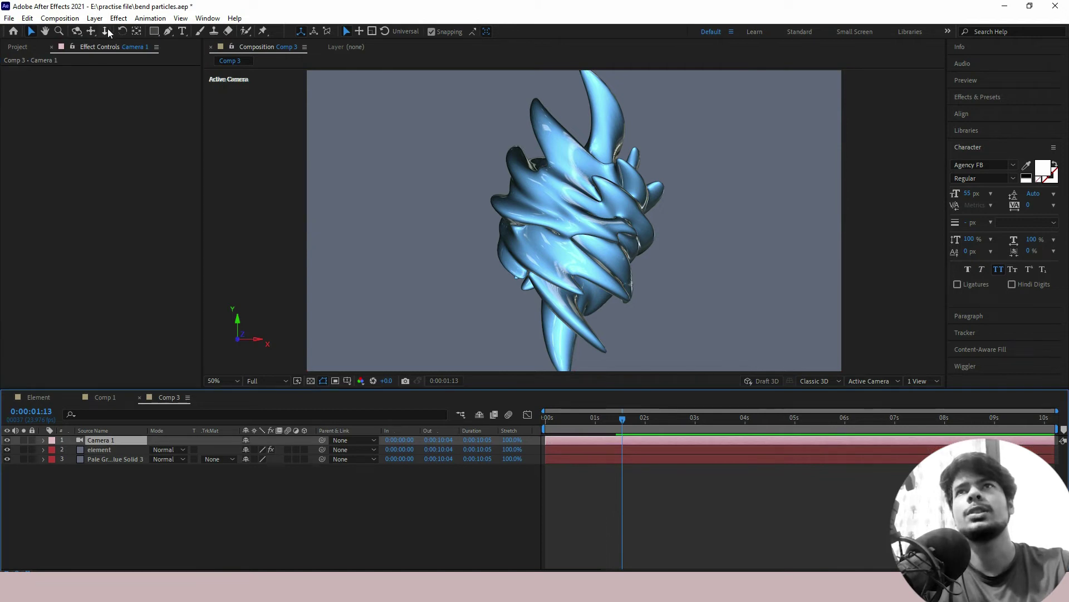
pyautogui.moveTo(540, 214); pyautogui.dragTo(465, 221)
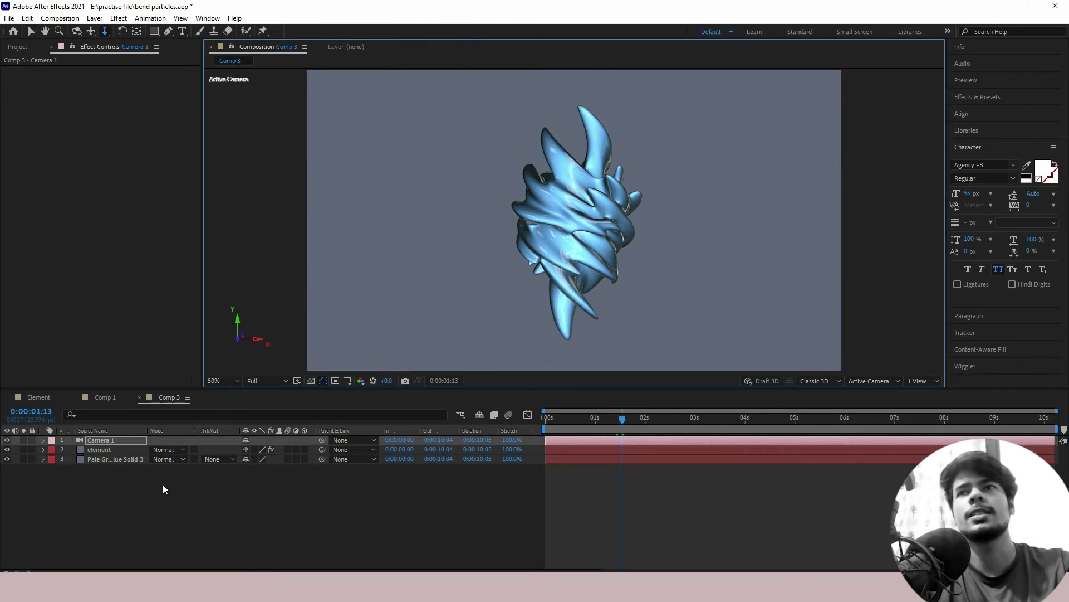
# - On the element layer near the timeline start, set Twist Y to 0°
pyautogui.click(119, 450)
pyautogui.moveTo(610, 419)
pyautogui.mouseDown()
pyautogui.moveTo(556, 419)
pyautogui.moveTo(618, 417)
pyautogui.mouseUp()
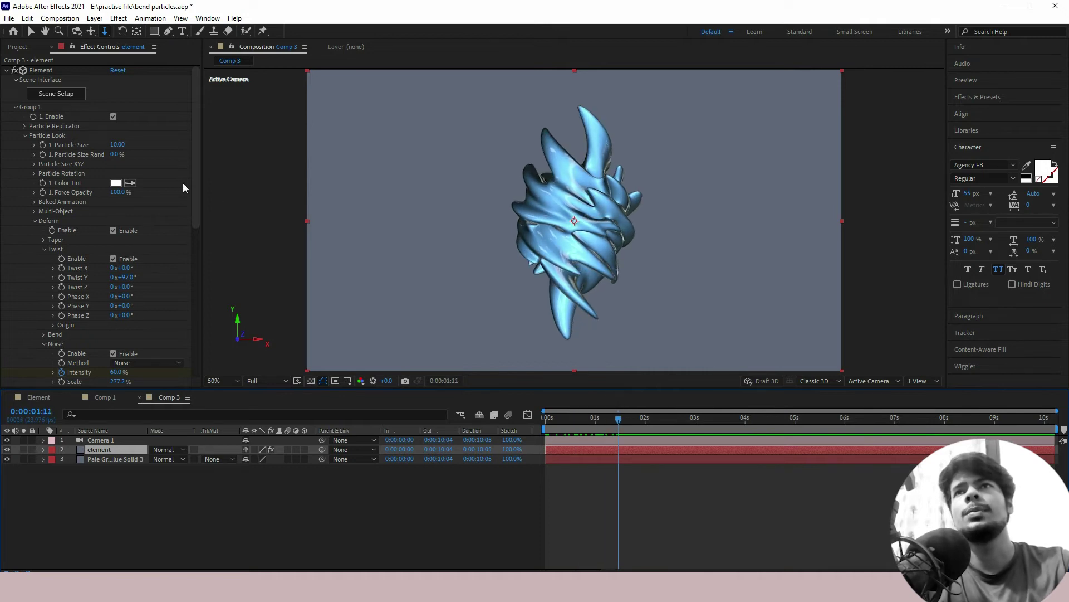
pyautogui.moveTo(195, 190); pyautogui.dragTo(194, 273)
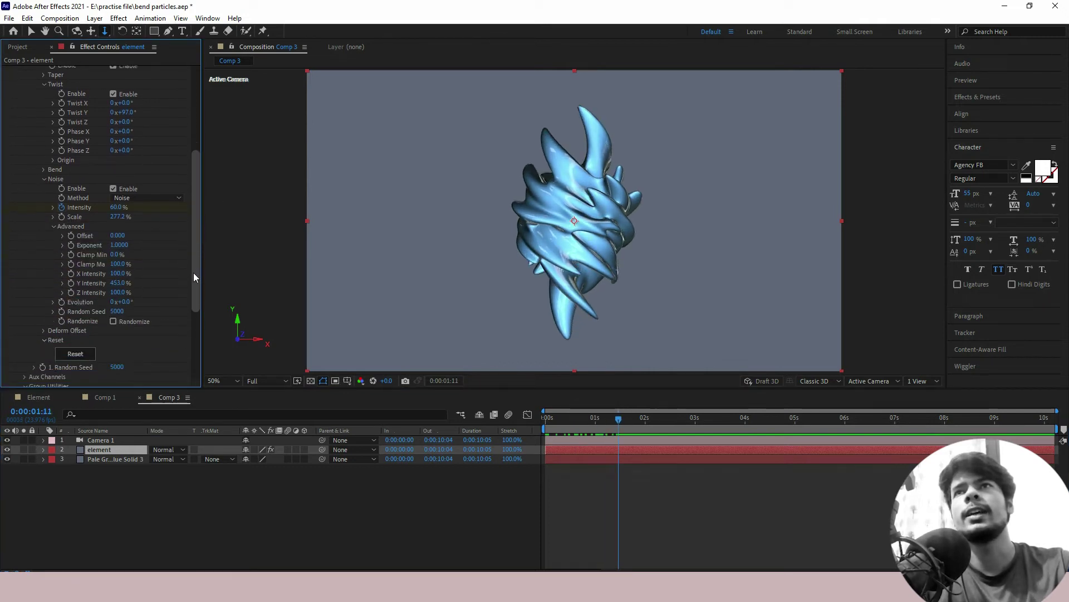
pyautogui.scroll(3, 133, 223)
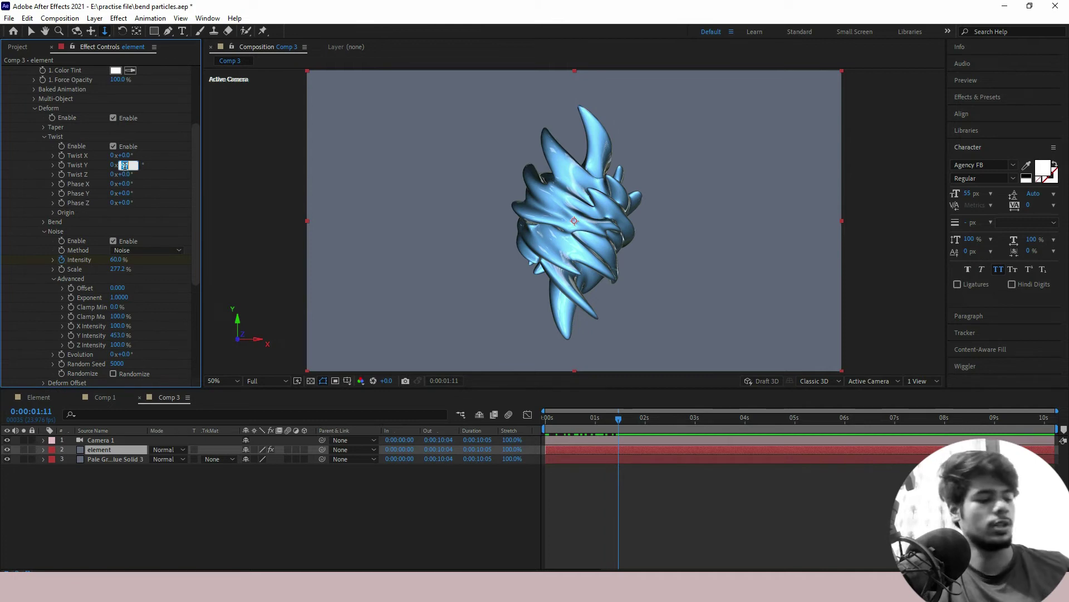
pyautogui.write('0')
pyautogui.press('Return')
# - Keyframe Twist Y from the start of the timeline to 90° at about 0:00:01:11
pyautogui.click(553, 425)
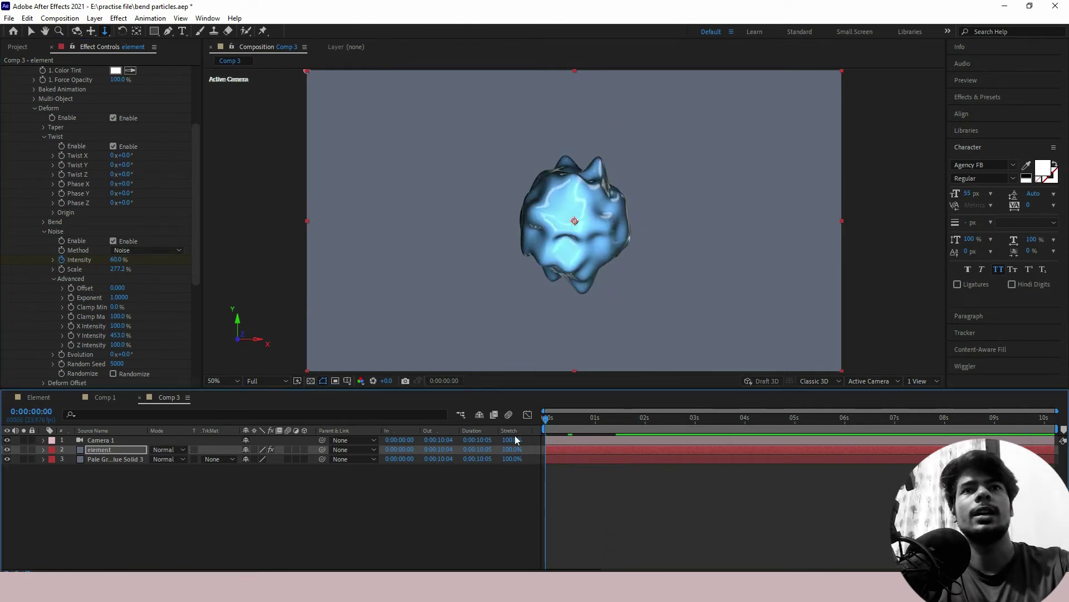
pyautogui.click(60, 166)
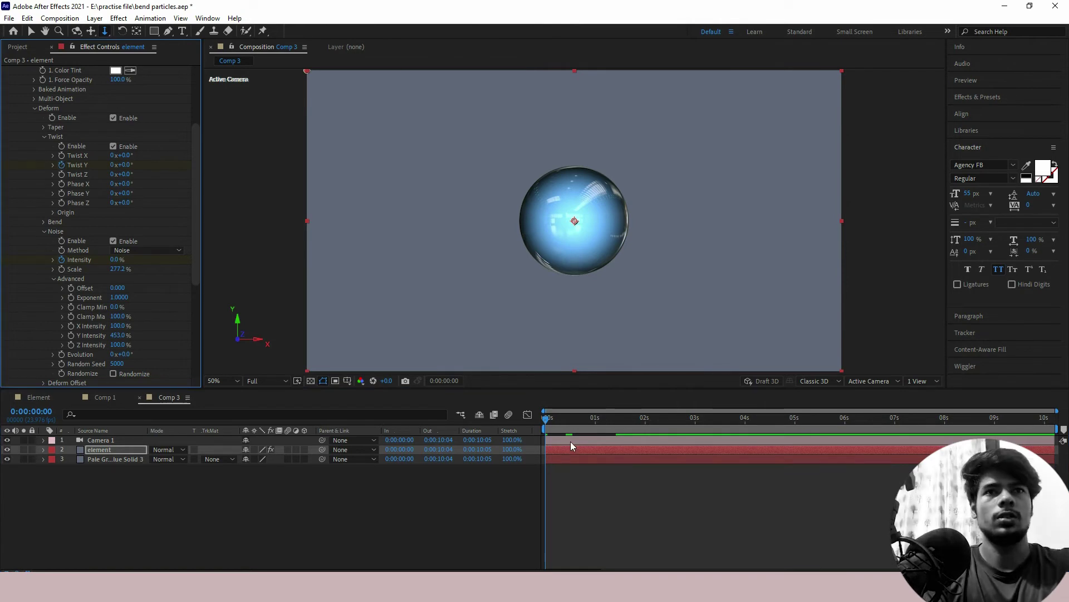
pyautogui.press('u')
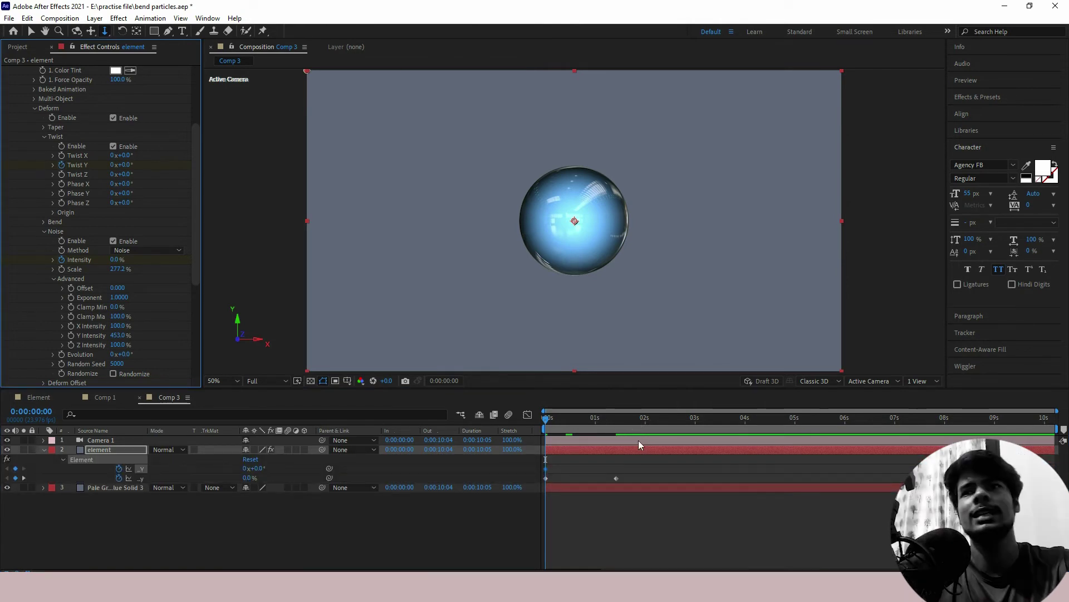
pyautogui.click(616, 425)
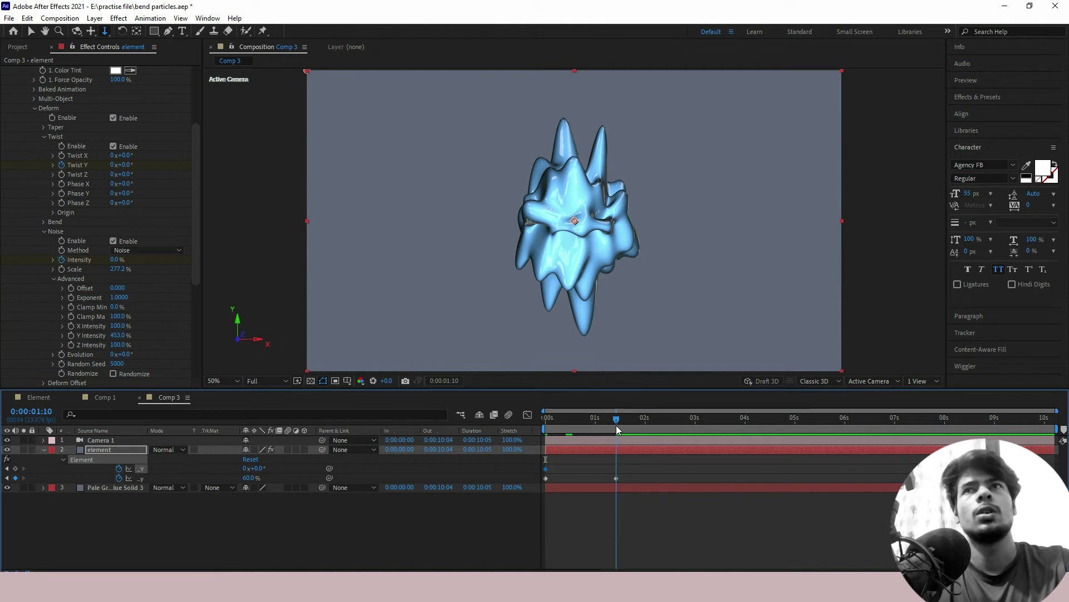
pyautogui.click(127, 164)
pyautogui.write('90')
pyautogui.press('Return')
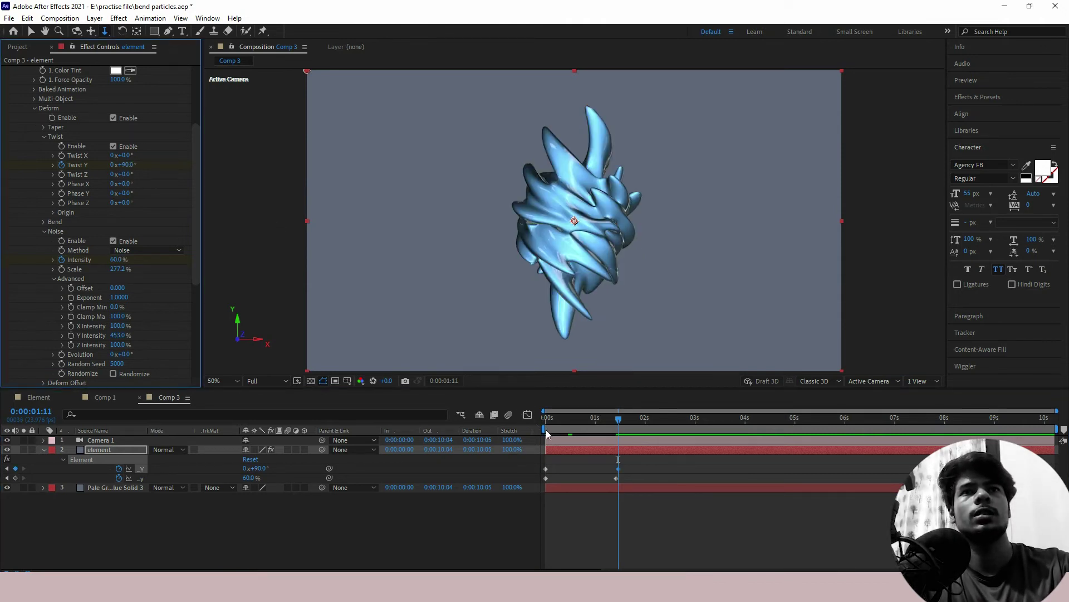
# - Preview the twist, then lower noise Scale to 263.2% and set Exponent to about 1.059
pyautogui.click(546, 434)
pyautogui.press('space')
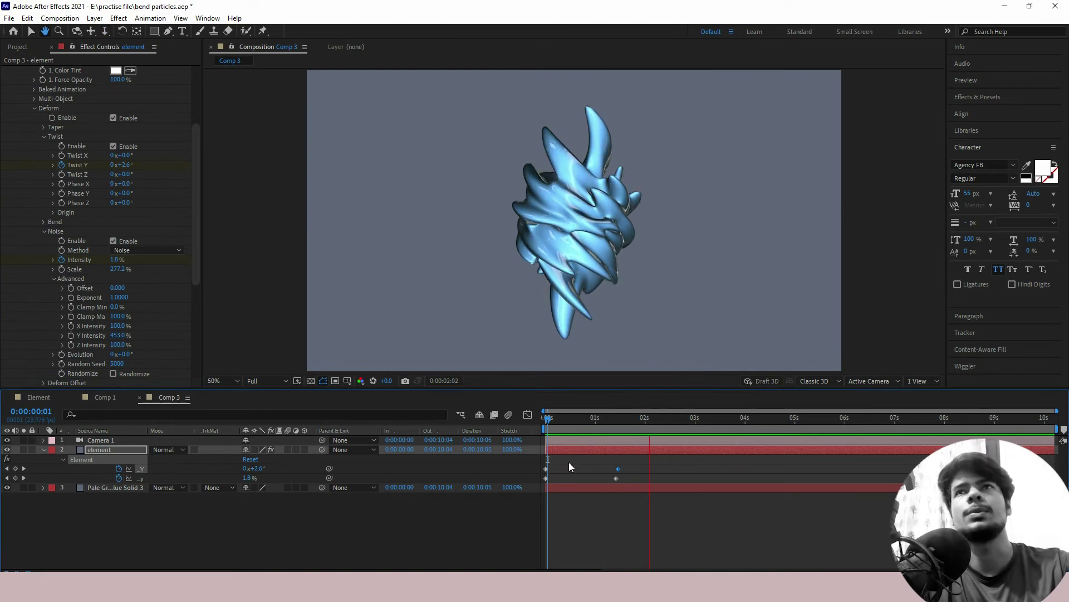
pyautogui.moveTo(602, 422); pyautogui.dragTo(612, 419)
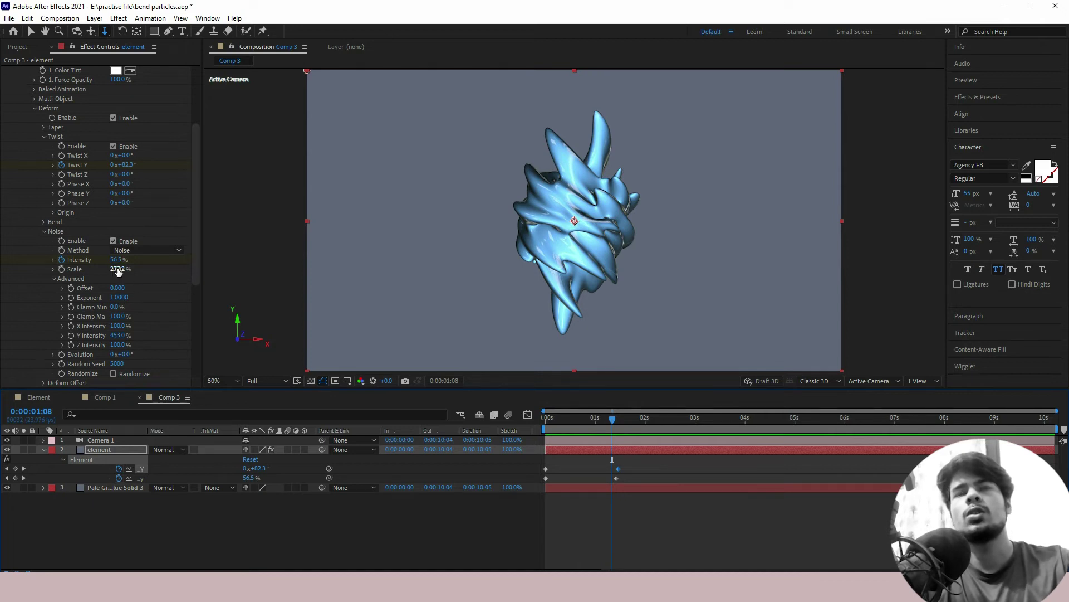
pyautogui.moveTo(118, 271); pyautogui.dragTo(114, 271)
pyautogui.moveTo(112, 326); pyautogui.dragTo(114, 325)
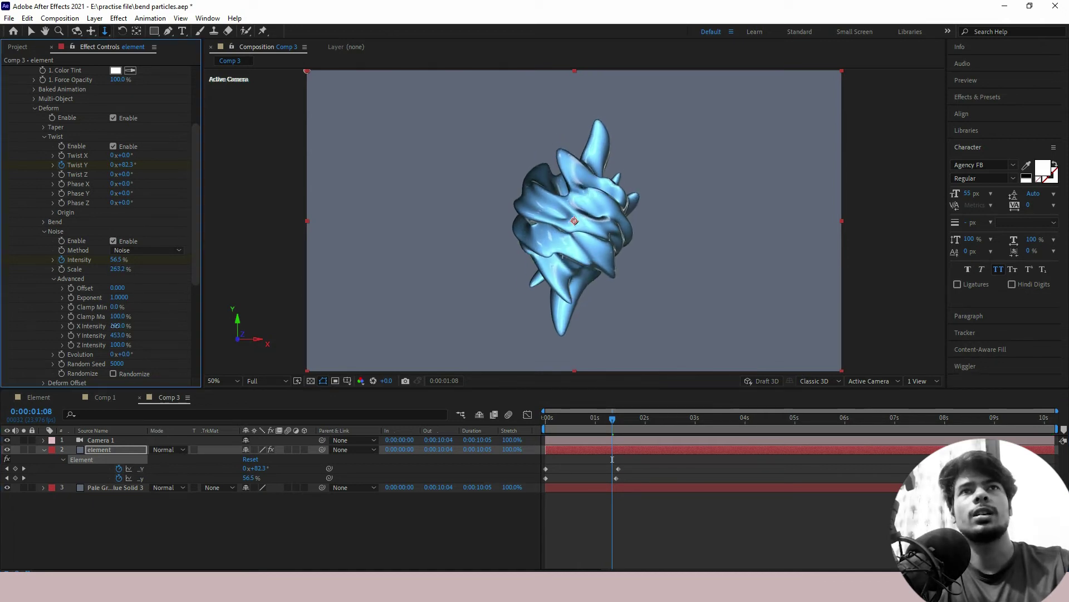
pyautogui.hotkey('ctrl', 'z')
pyautogui.hotkey('ctrl', 'z')
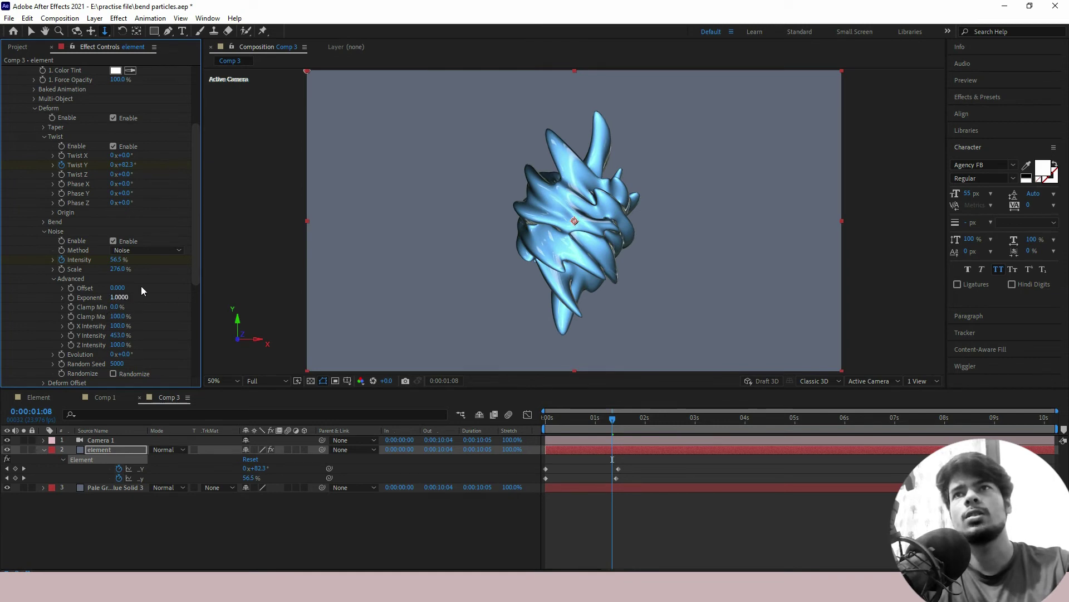
pyautogui.moveTo(120, 297)
pyautogui.mouseDown()
pyautogui.moveTo(408, 230)
pyautogui.moveTo(197, 273)
pyautogui.mouseUp()
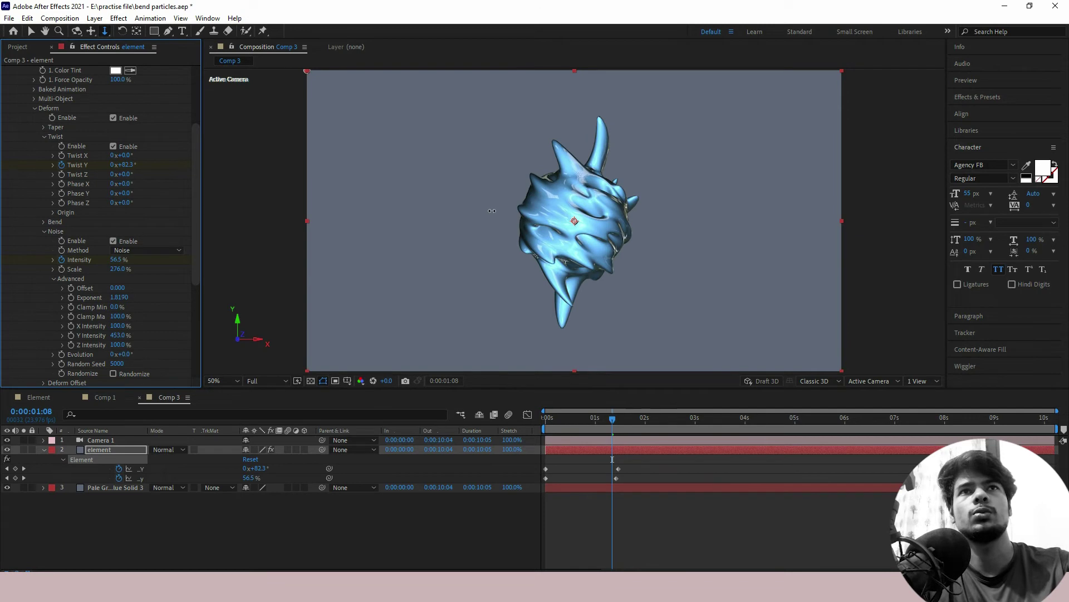
pyautogui.scroll(-3, 197, 273)
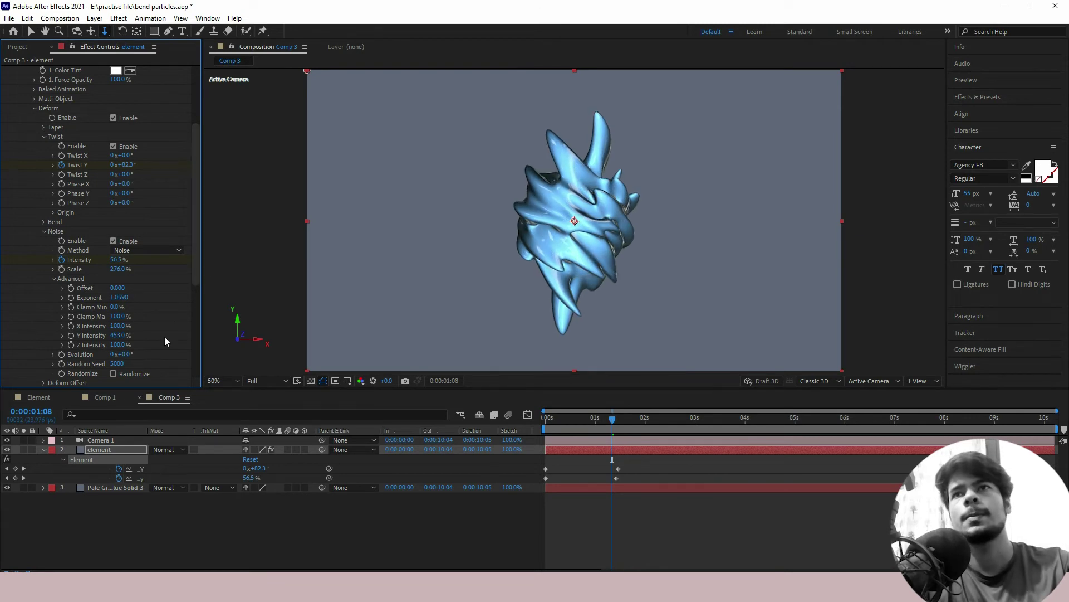
# - Set the noise Y Intensity to 1100% and preview the result
pyautogui.click(116, 260)
pyautogui.write('1100')
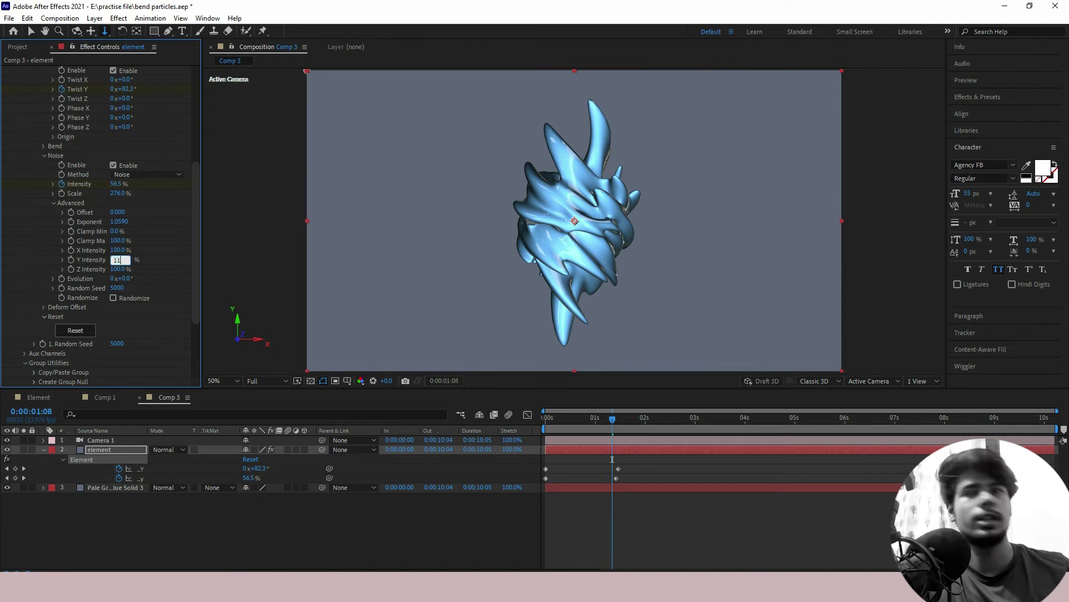
pyautogui.press('Return')
pyautogui.press('space')
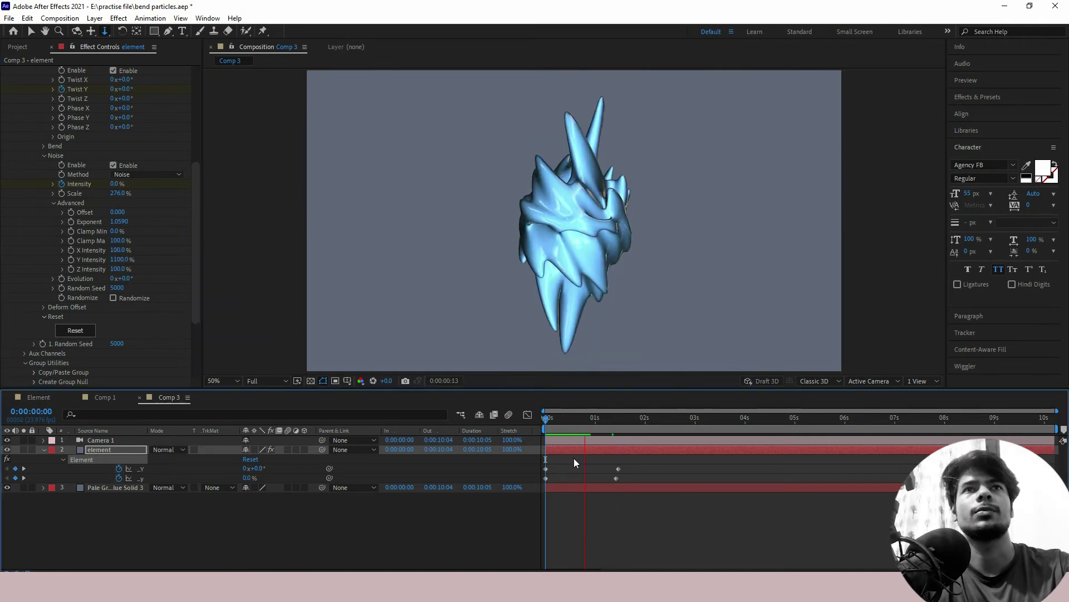
pyautogui.press('space')
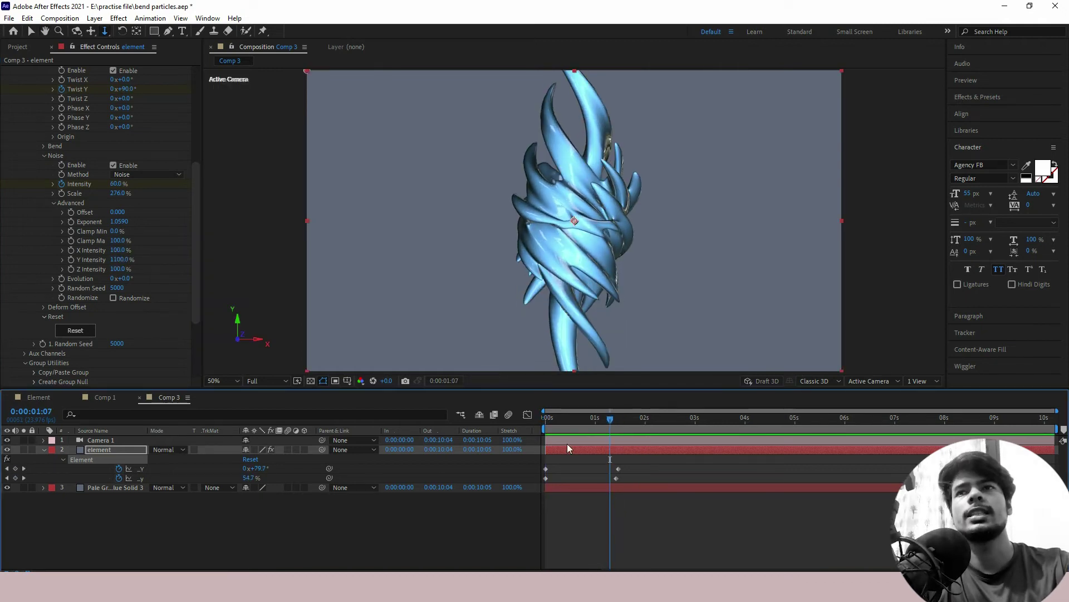
# - Keyframe Camera 1 Position from 960,540,-1190.9 at 0 s to 960,660,-1537.9 at 6 s
pyautogui.click(594, 440)
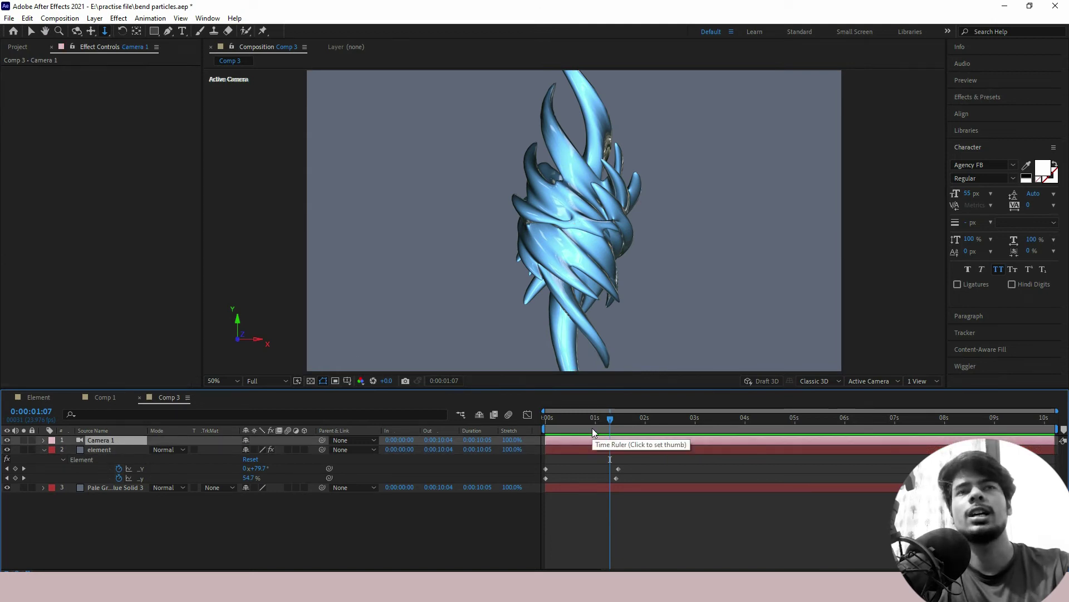
pyautogui.press('Home')
pyautogui.press('p')
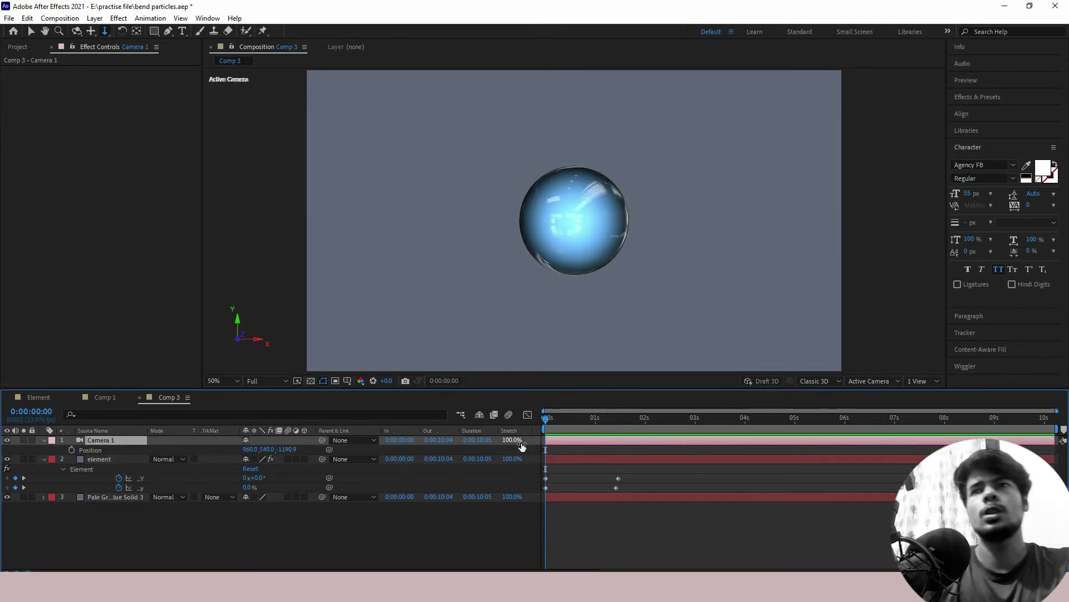
pyautogui.click(71, 450)
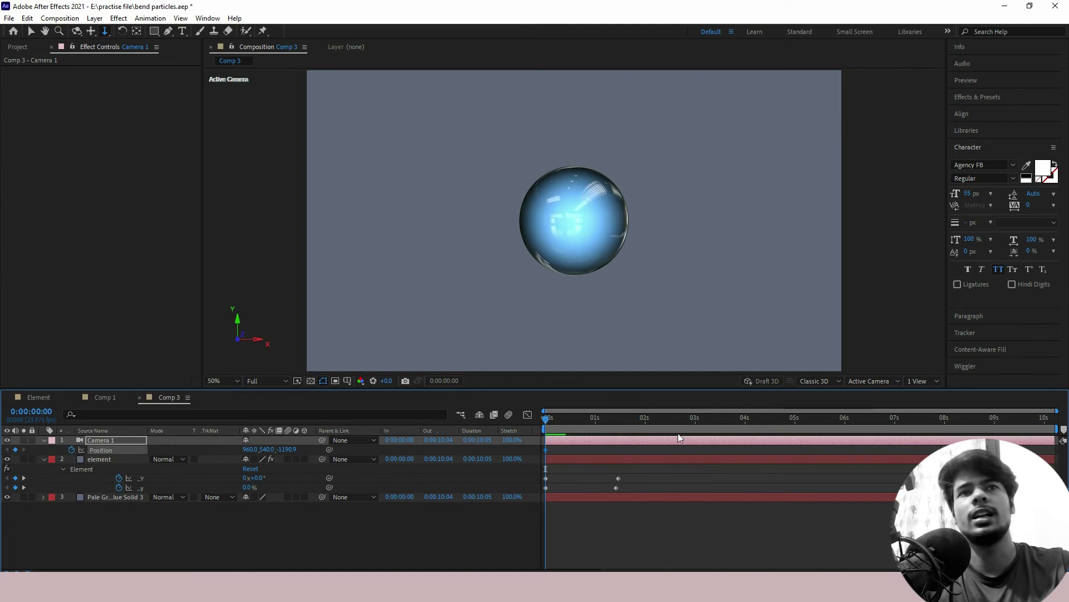
pyautogui.moveTo(685, 419); pyautogui.dragTo(801, 417)
pyautogui.moveTo(287, 449); pyautogui.dragTo(132, 487)
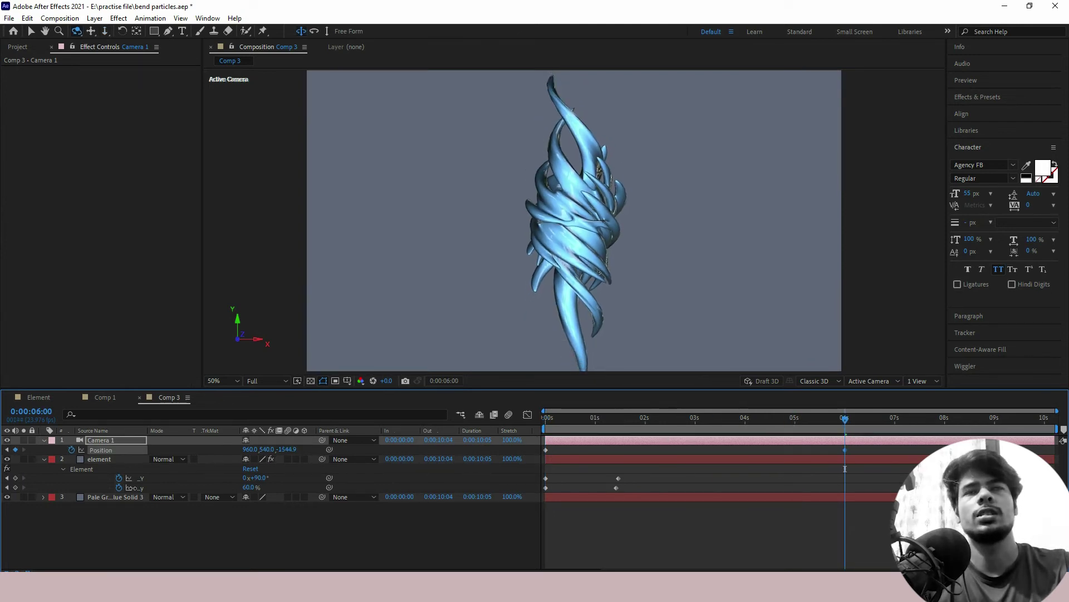
pyautogui.moveTo(269, 449); pyautogui.dragTo(345, 449)
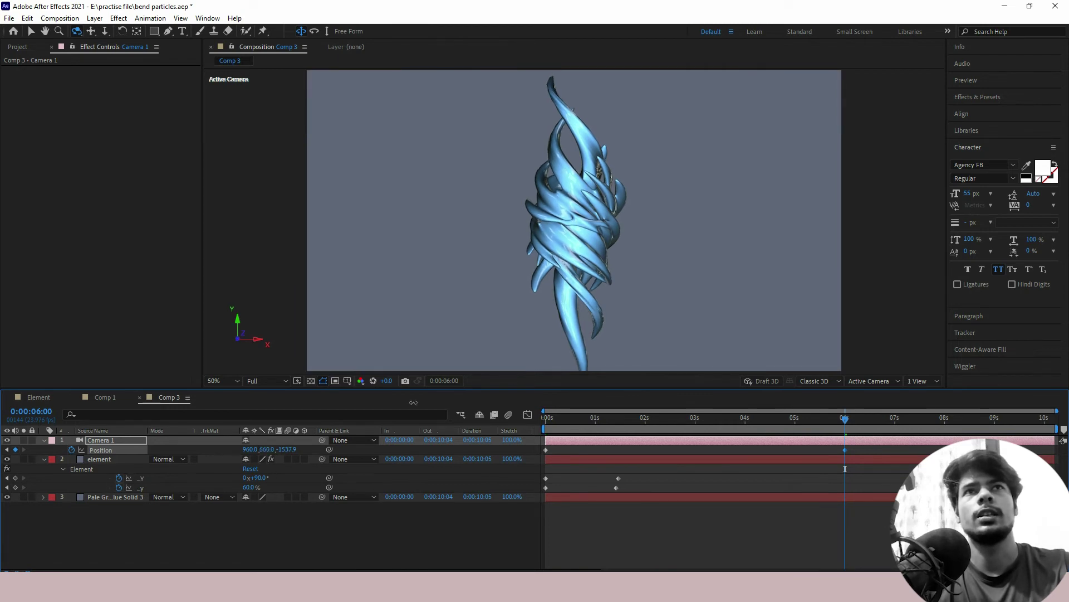
pyautogui.moveTo(269, 449); pyautogui.dragTo(237, 423)
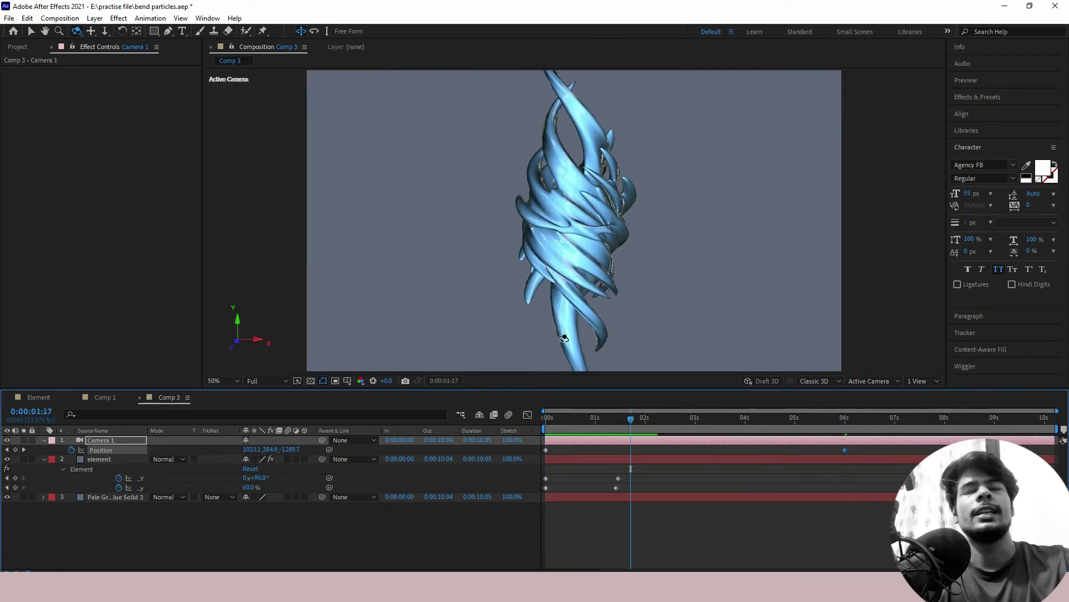
# - Add a time*20 expression to the element's particle Y Rotation and preview the spin
pyautogui.click(131, 462)
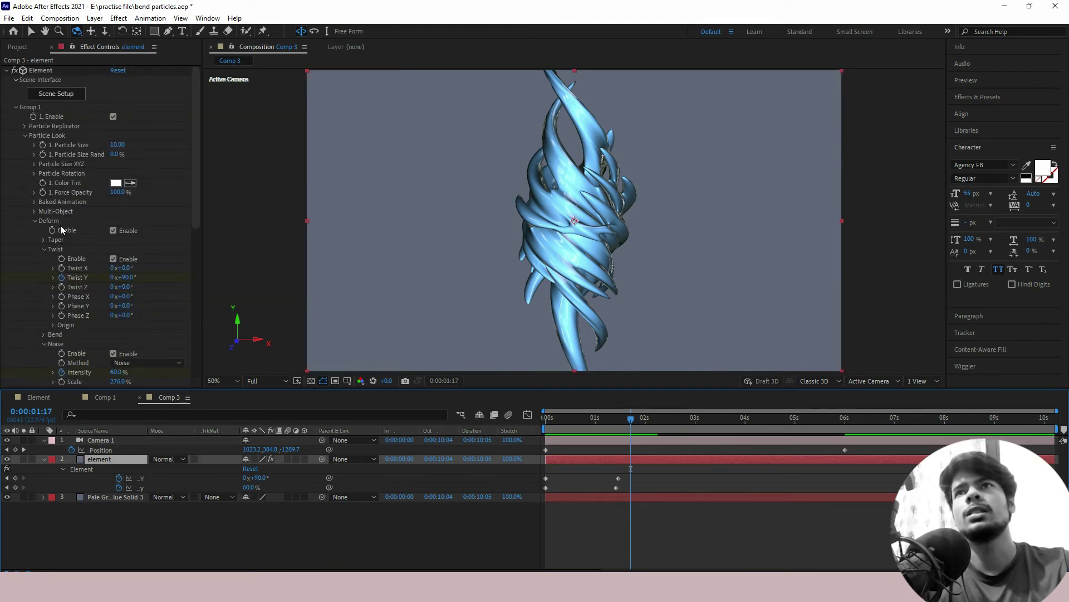
pyautogui.click(35, 173)
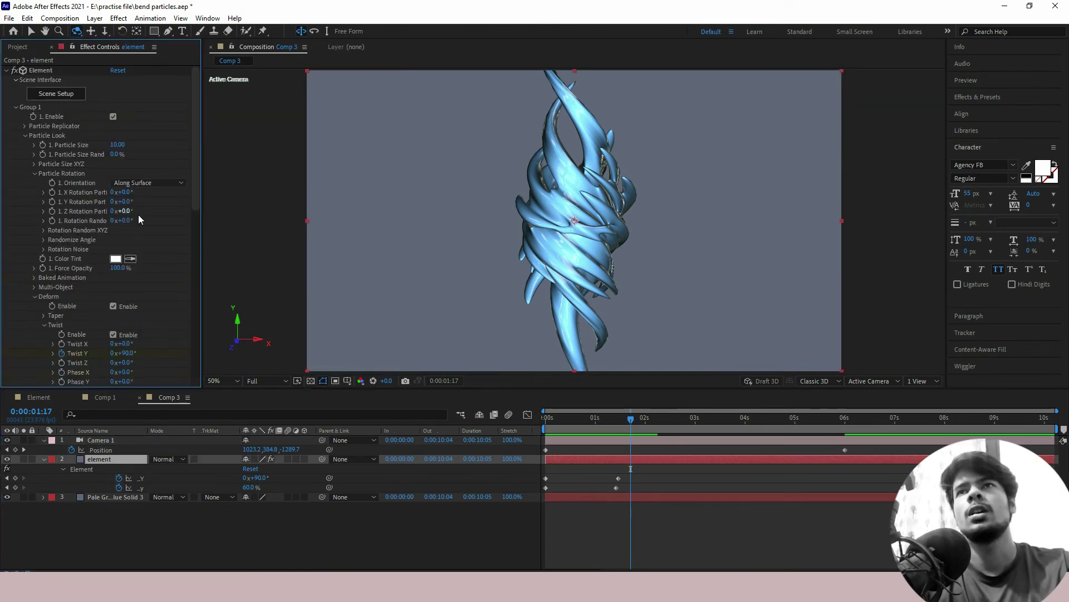
pyautogui.moveTo(130, 201); pyautogui.dragTo(98, 200)
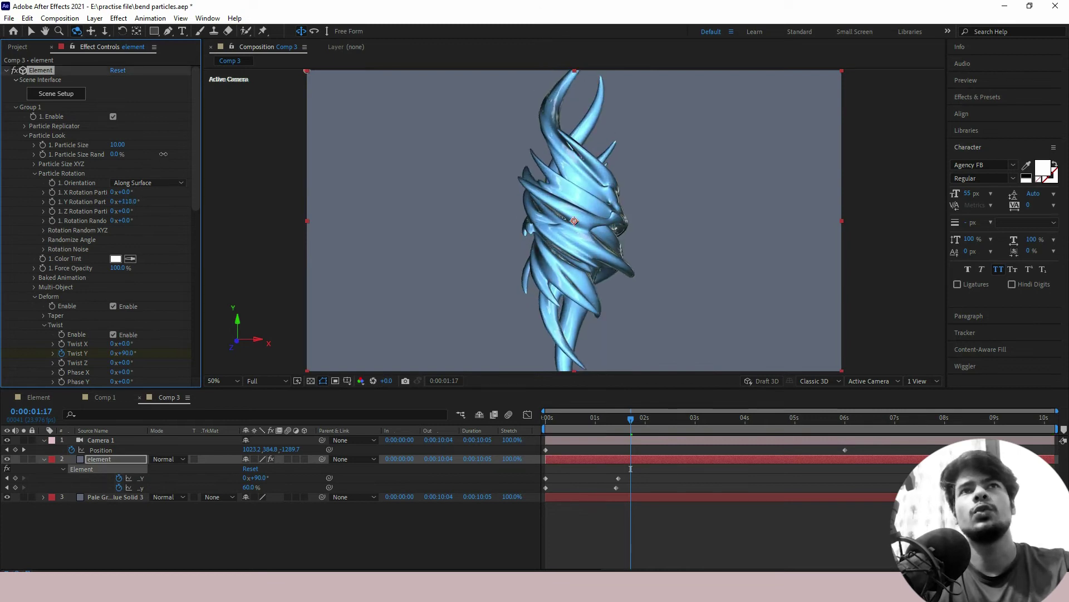
pyautogui.hotkey('ctrl', 'z')
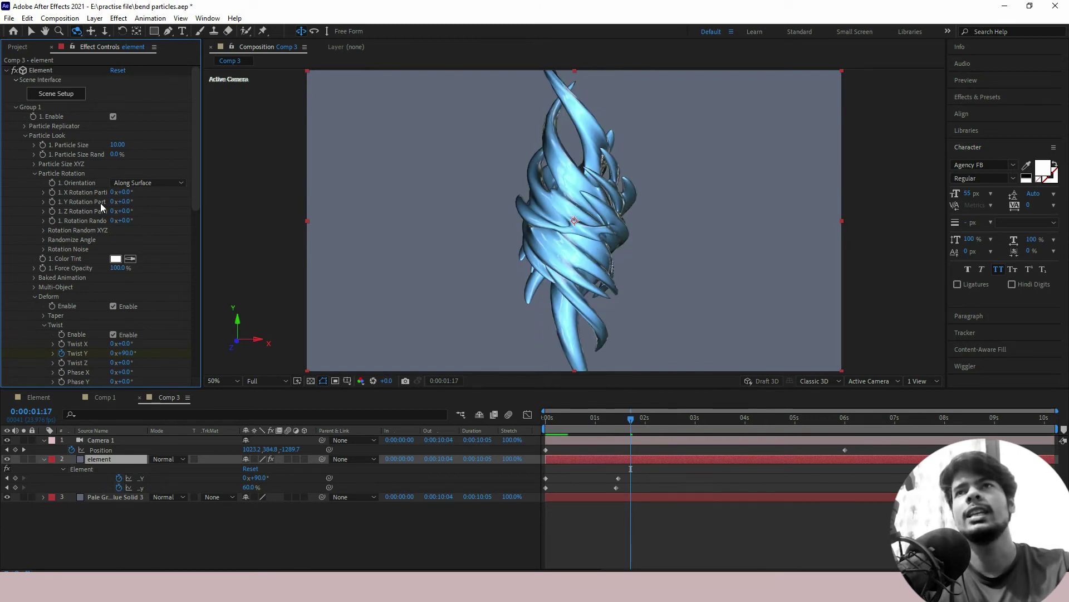
pyautogui.keyDown('alt'); pyautogui.click(52, 202); pyautogui.keyUp('alt')
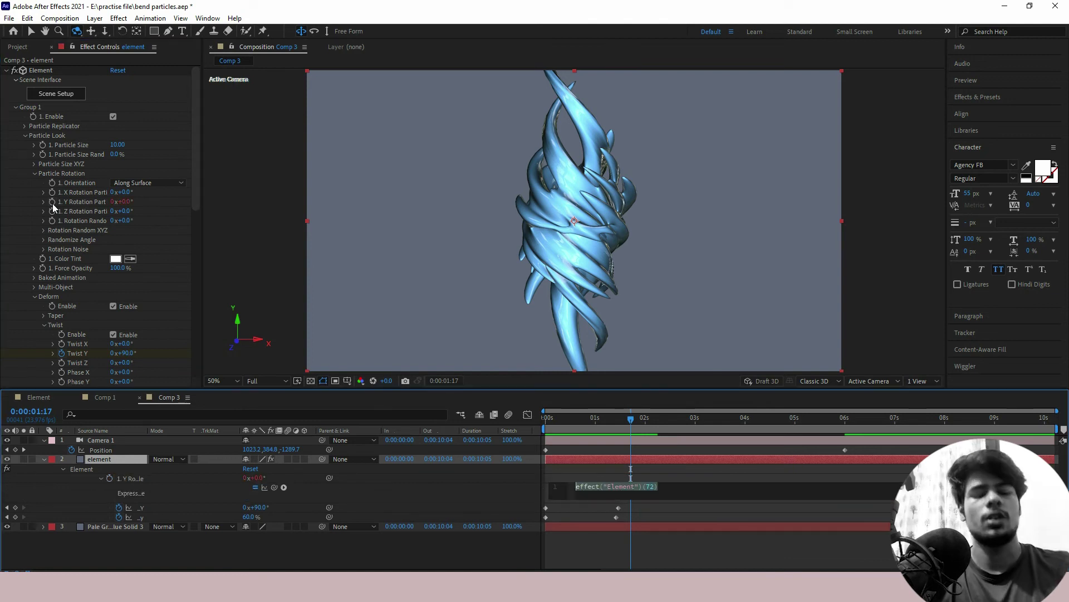
pyautogui.write('time')
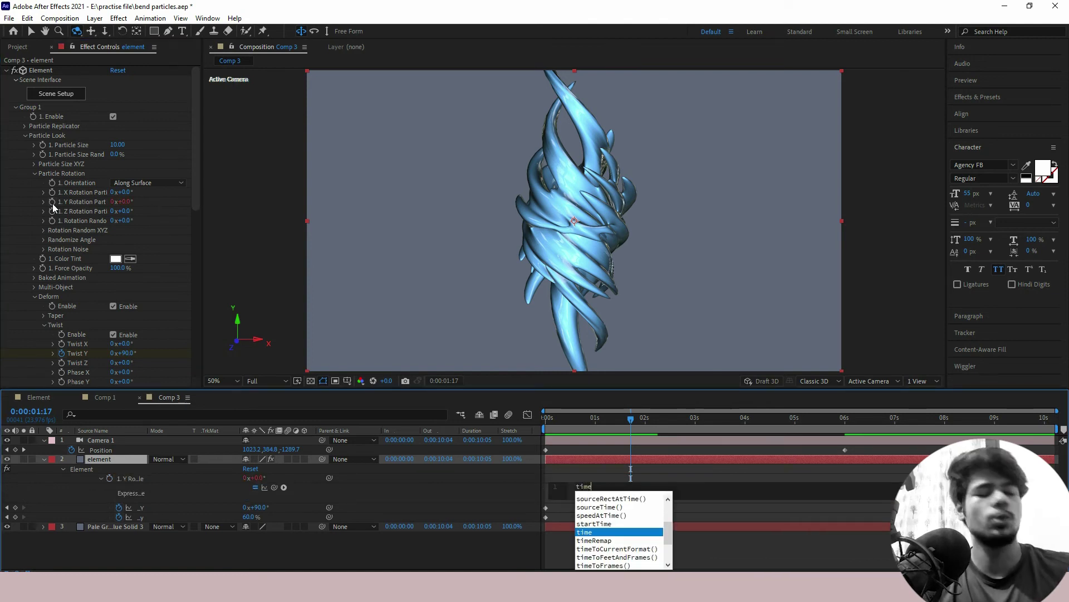
pyautogui.write('*20')
pyautogui.press('KP_Enter')
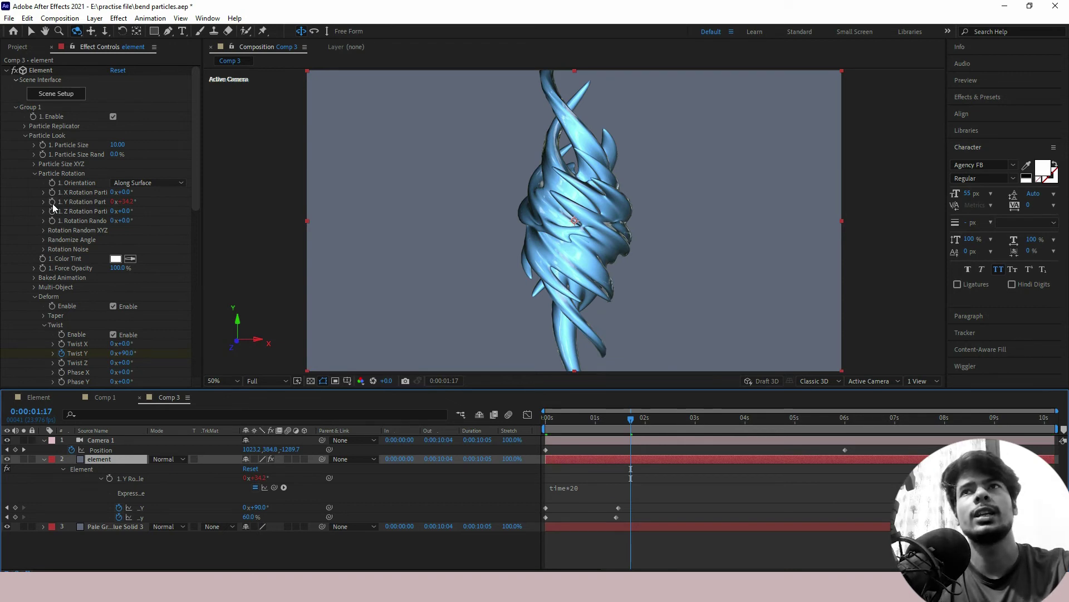
pyautogui.press('space')
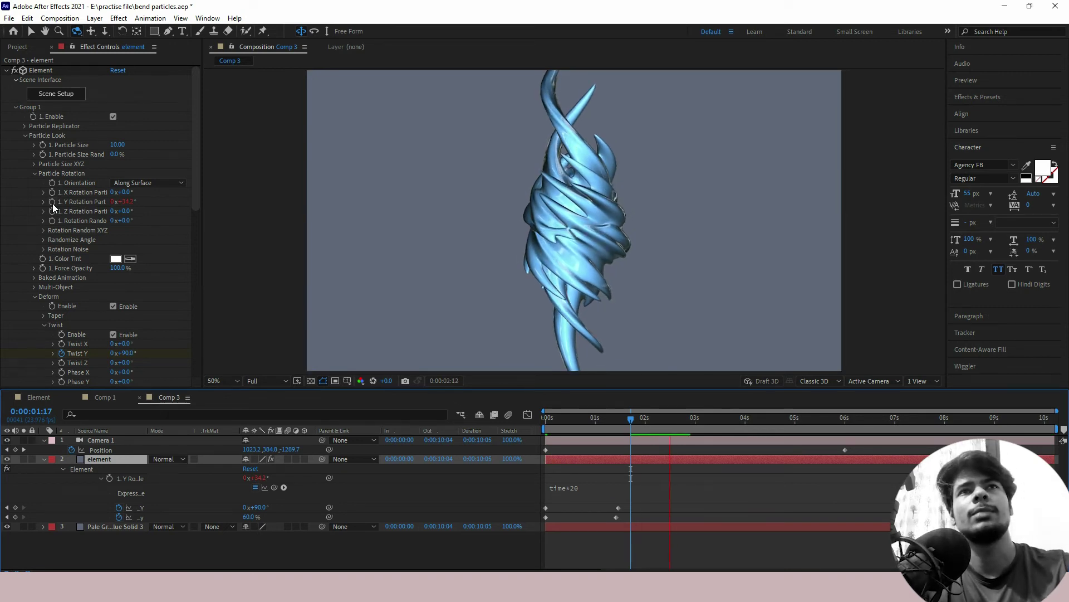
pyautogui.press('space')
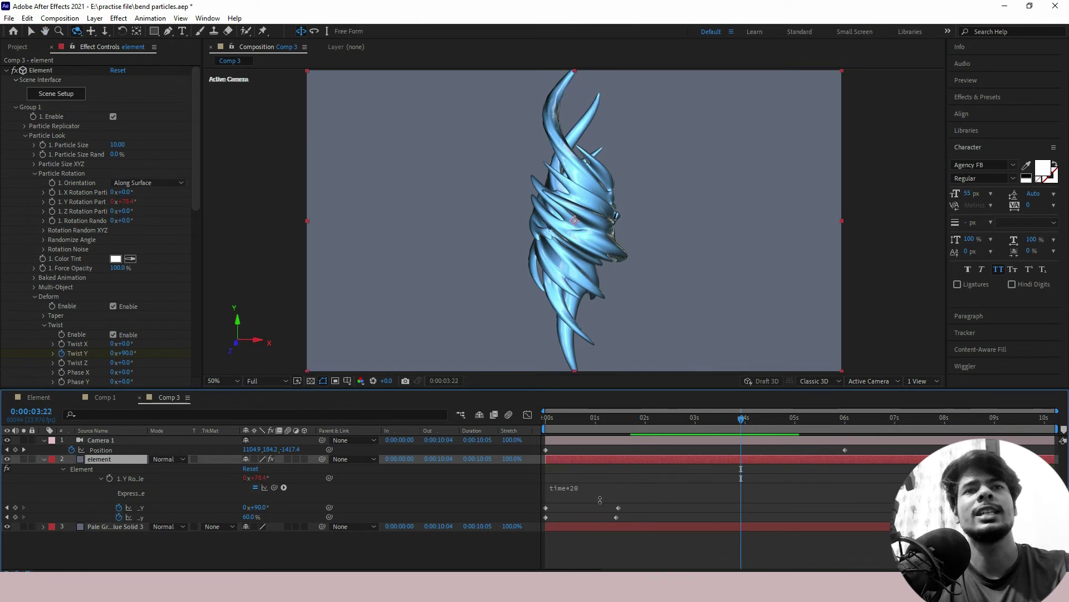
# - Change the Y Rotation expression to time*50 and preview the faster rotation
pyautogui.click(600, 493)
pyautogui.press('BackSpace')
pyautogui.press('BackSpace')
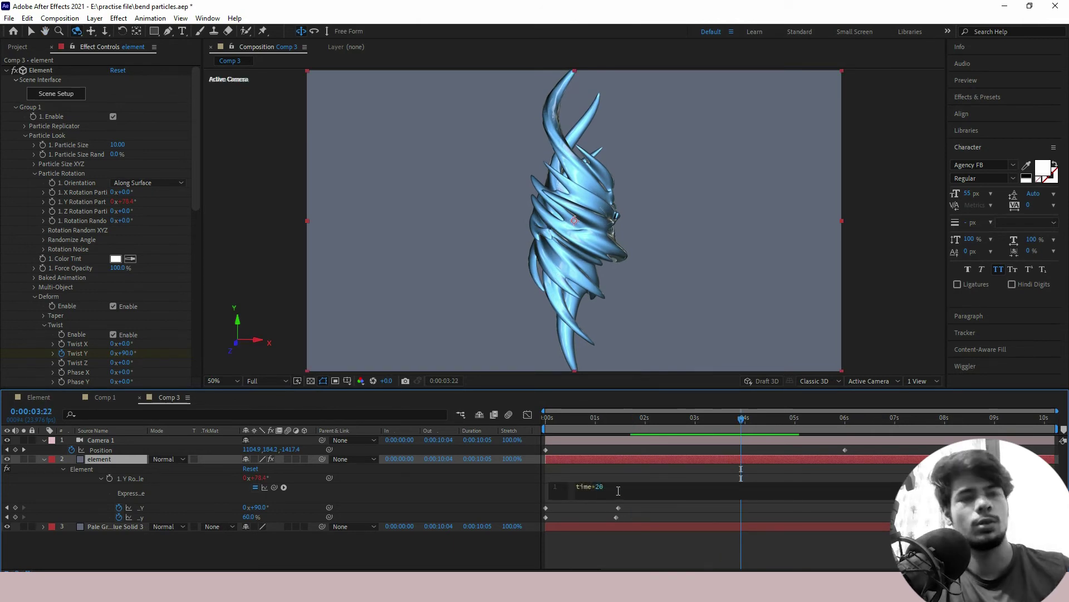
pyautogui.write('50')
pyautogui.press('KP_Enter')
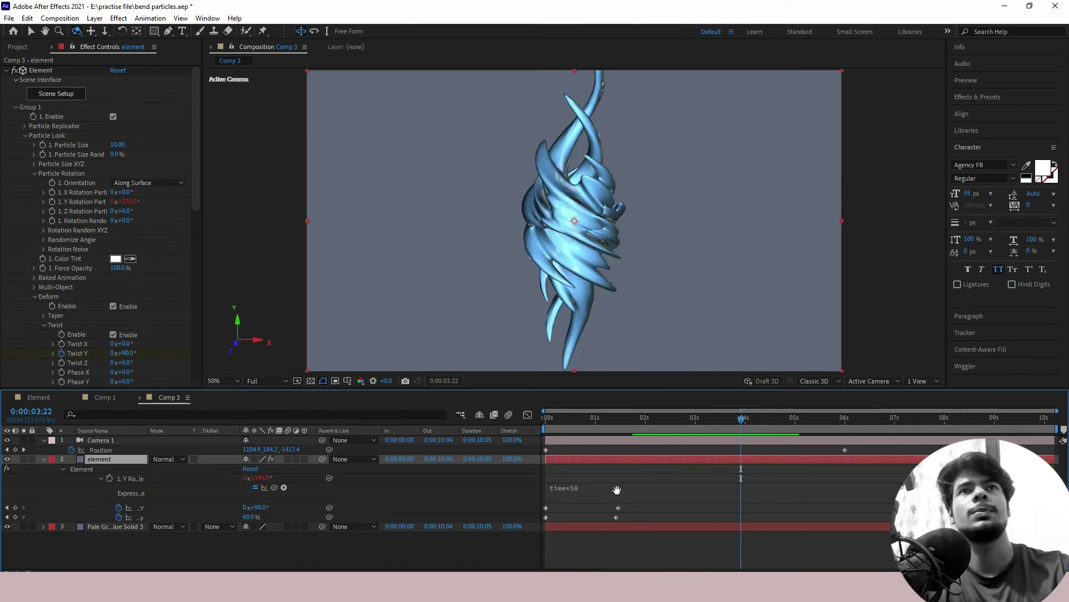
pyautogui.press('space')
pyautogui.press('space')
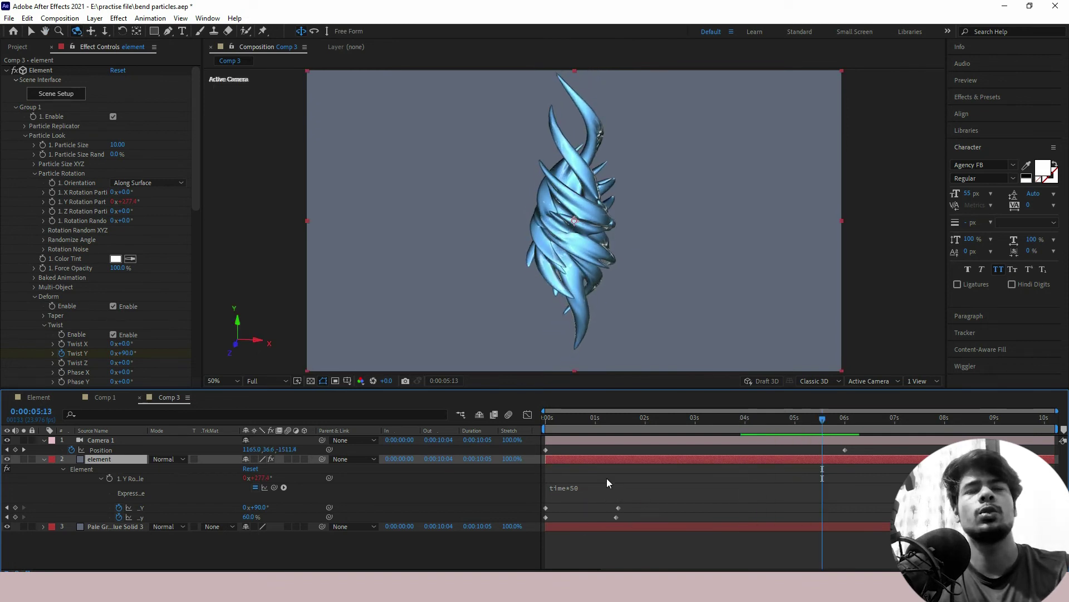
pyautogui.moveTo(637, 427); pyautogui.dragTo(630, 428)
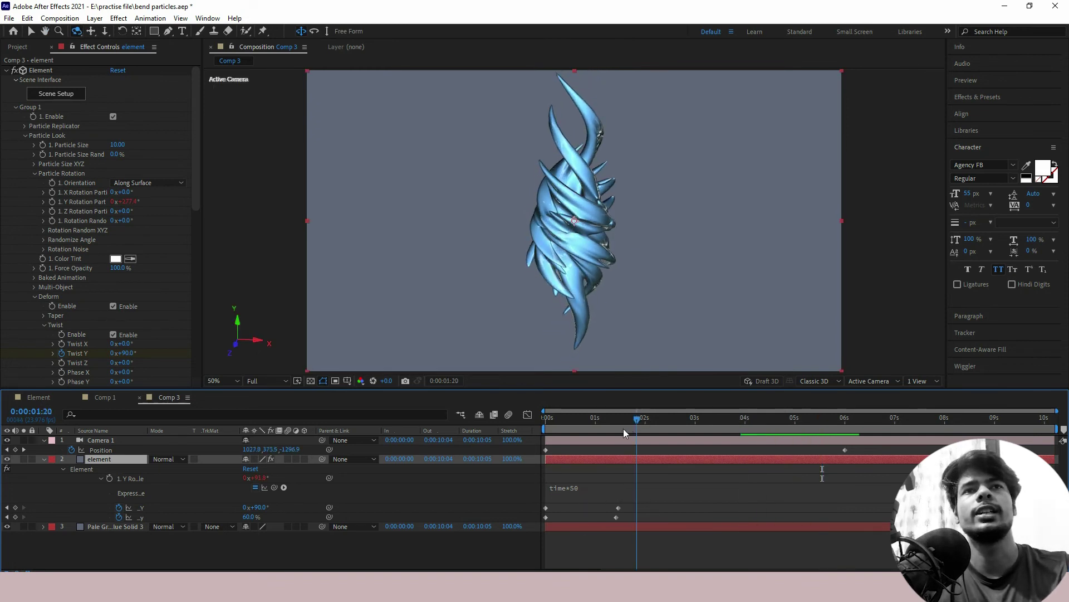
# - Enable ambient occlusion under Render Settings, comparing the shape with it off and on
pyautogui.click(15, 107)
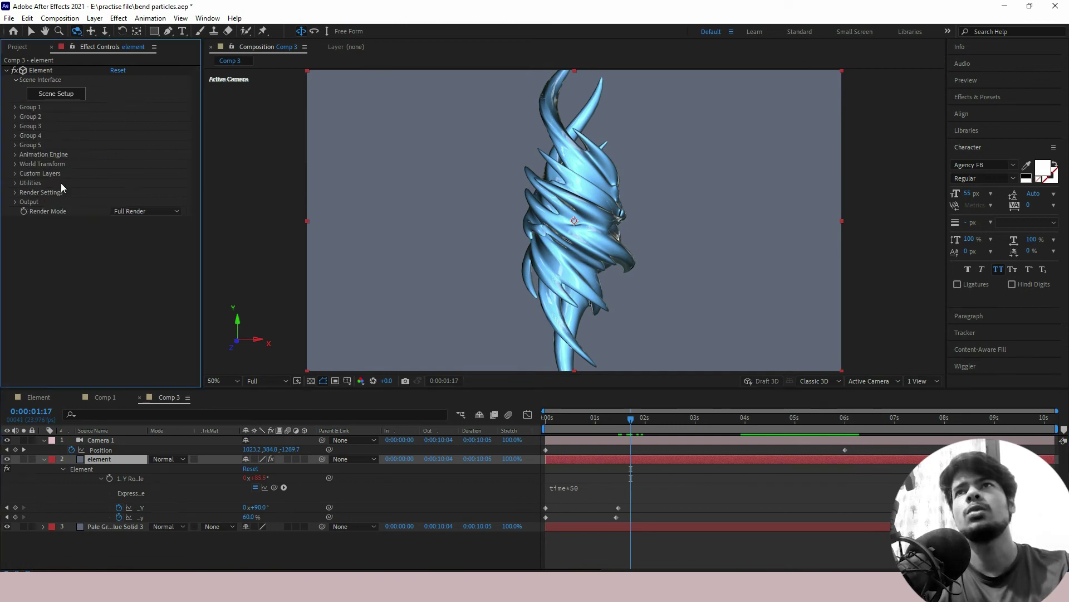
pyautogui.click(16, 193)
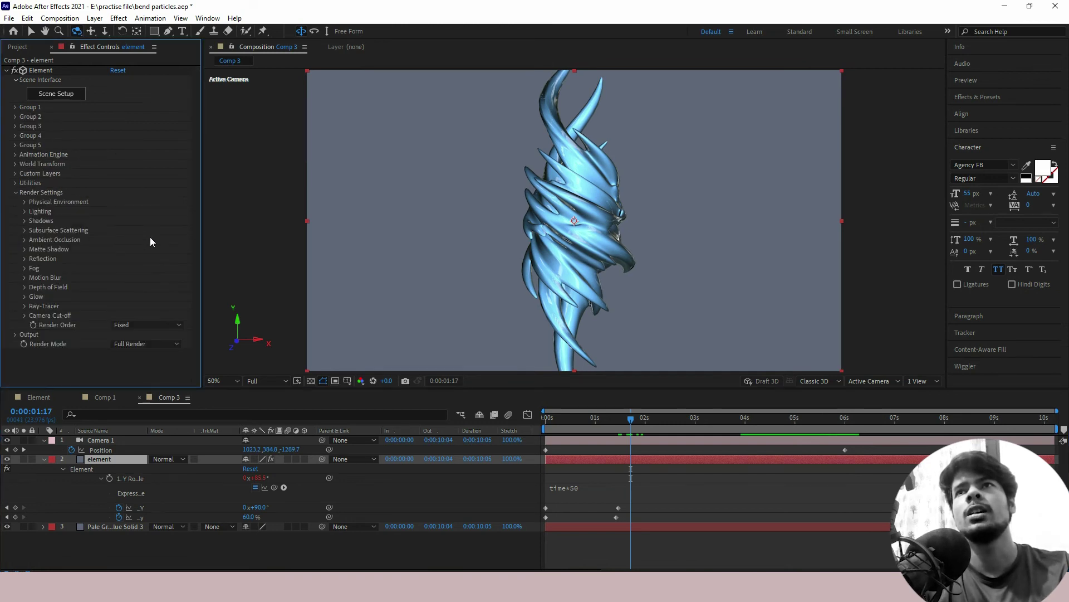
pyautogui.click(25, 239)
pyautogui.click(113, 250)
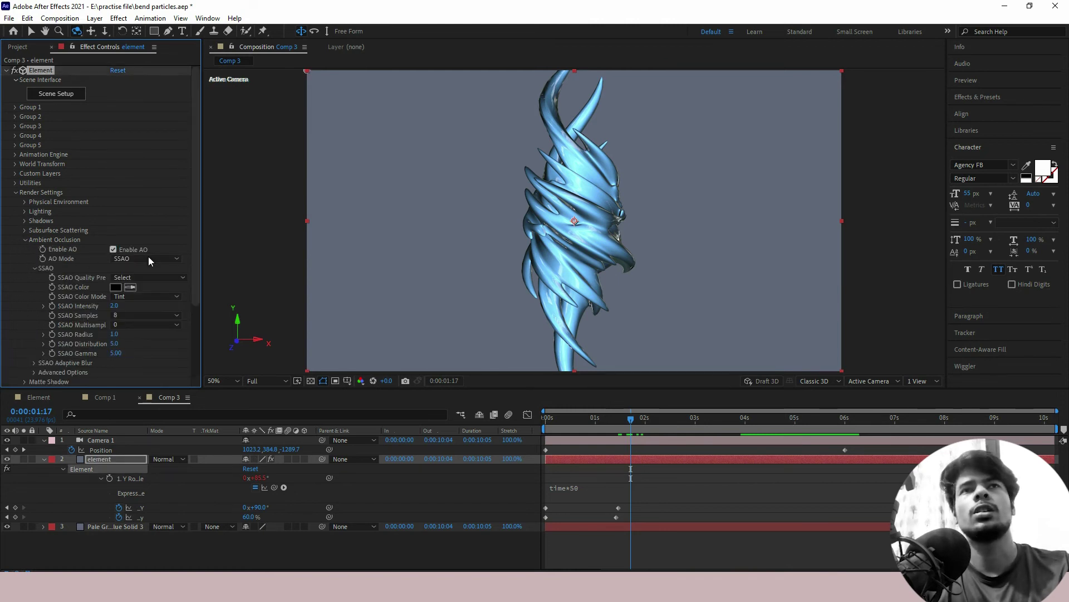
pyautogui.scroll(3, 574, 213)
pyautogui.scroll(1, 574, 213)
pyautogui.moveTo(573, 213); pyautogui.dragTo(538, 267)
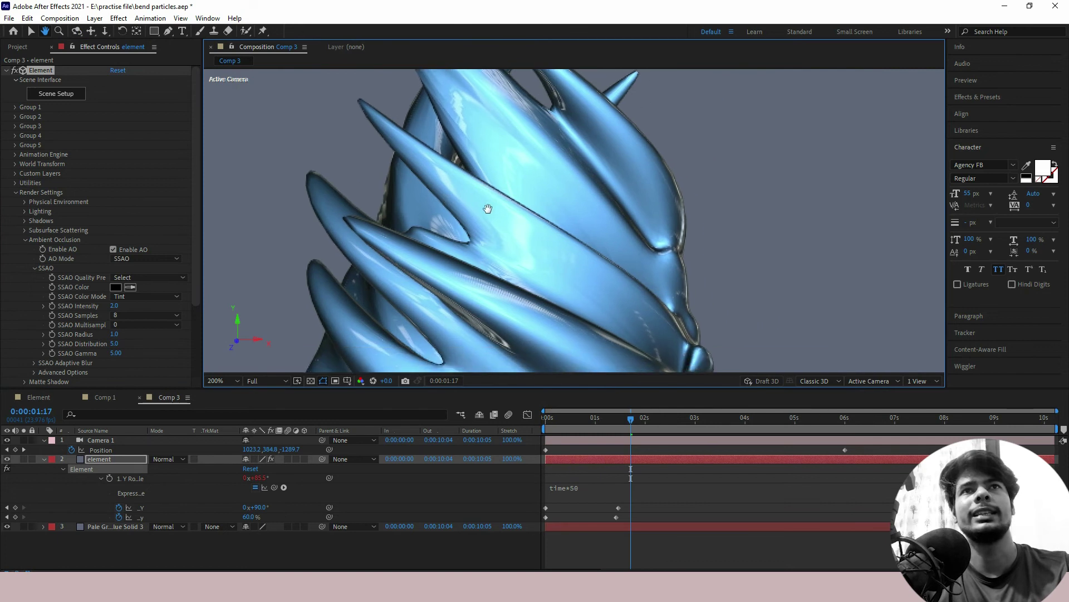
pyautogui.press('space')
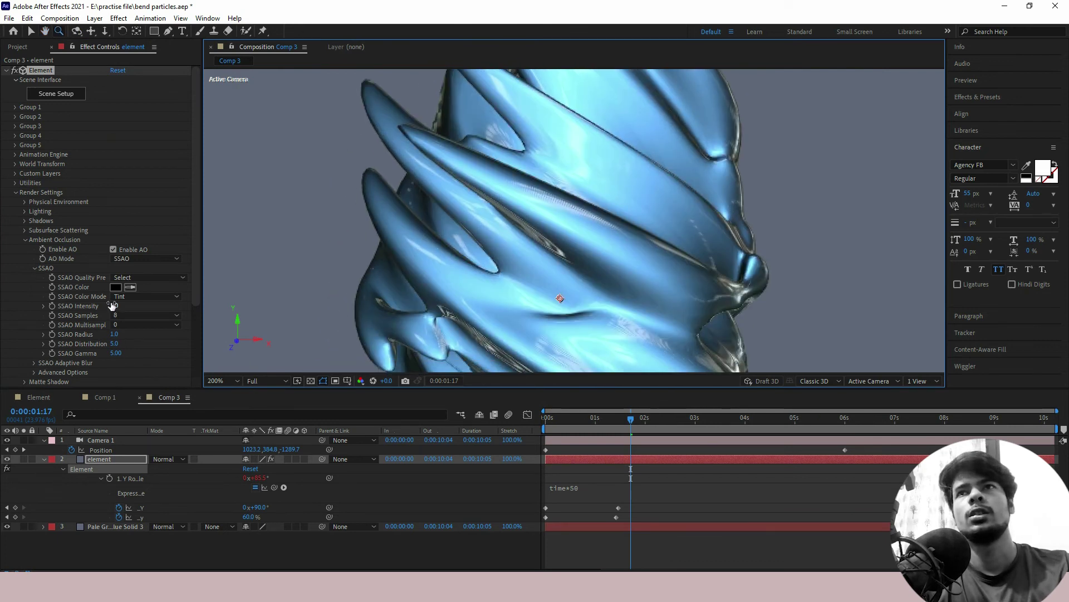
pyautogui.click(115, 249)
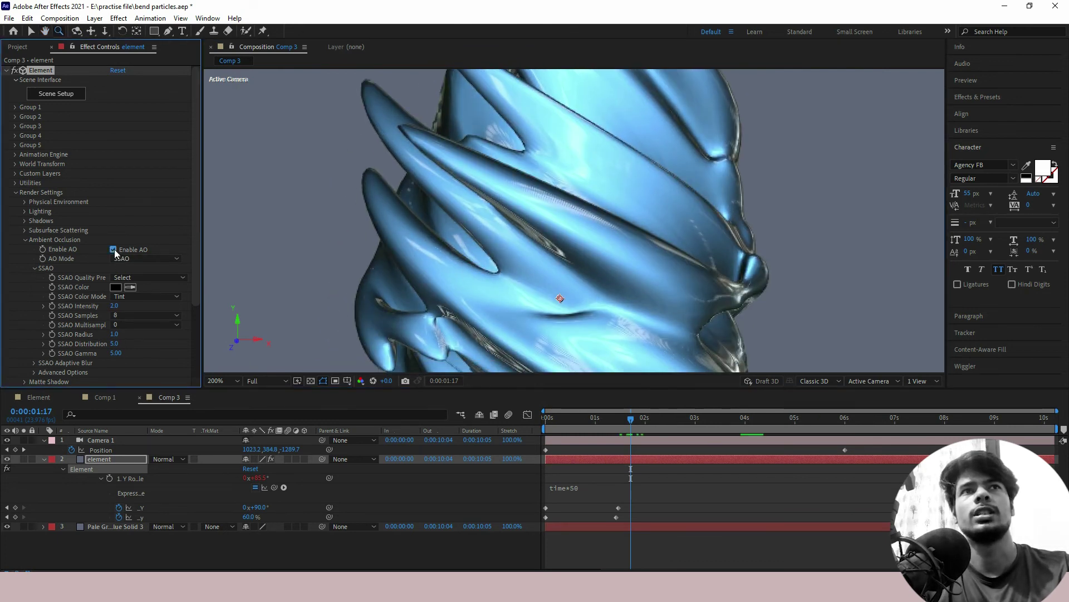
pyautogui.click(114, 249)
# - Set the AO Mode to Ray-Traced and zoom out to fit the composition
pyautogui.click(152, 259)
pyautogui.click(152, 260)
pyautogui.click(153, 260)
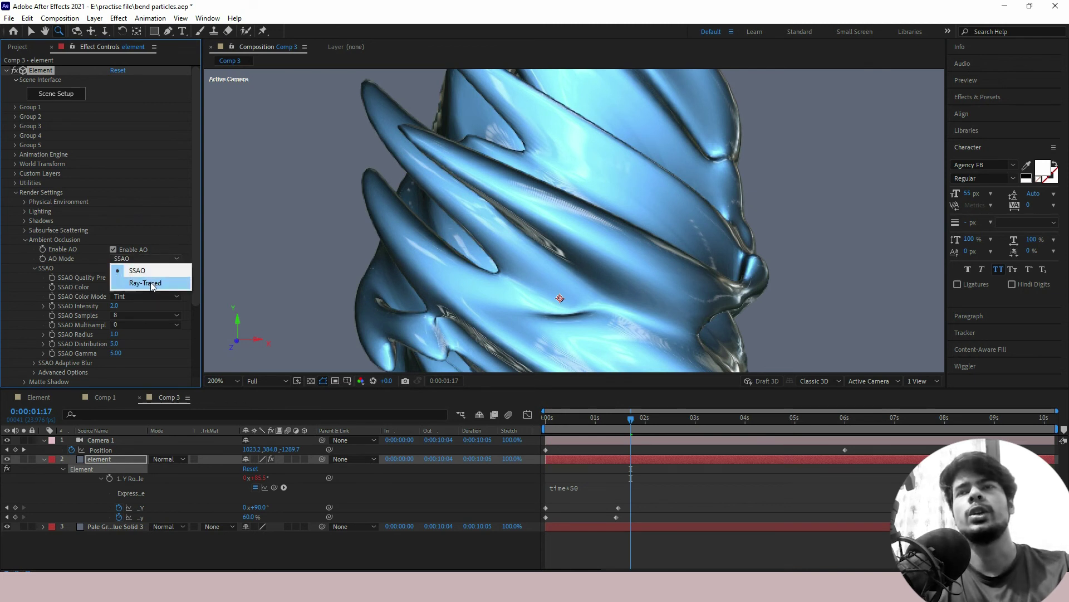
pyautogui.click(151, 284)
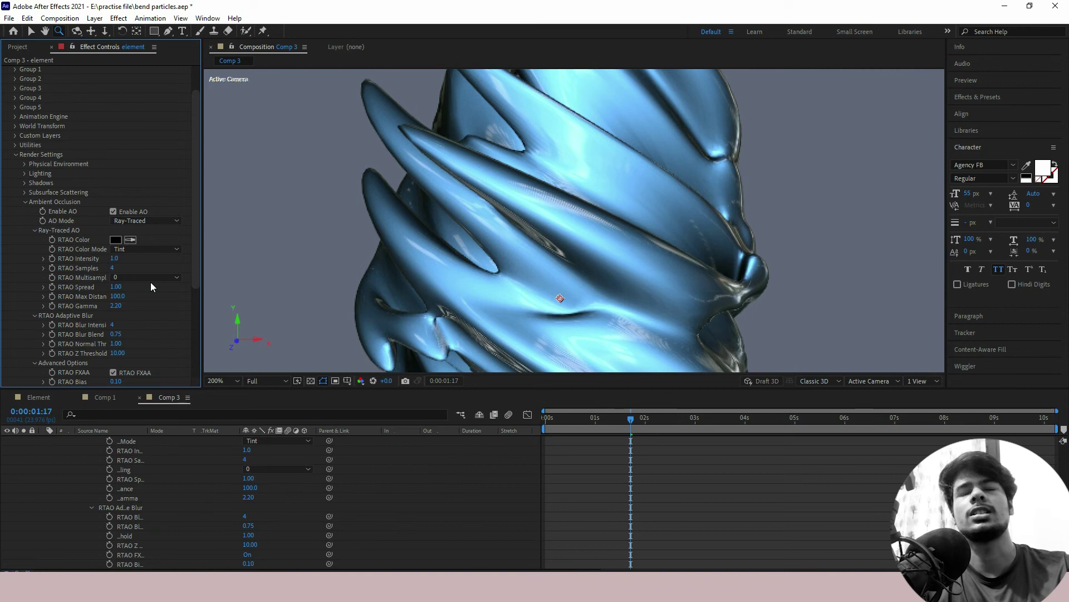
pyautogui.moveTo(310, 263); pyautogui.dragTo(508, 301)
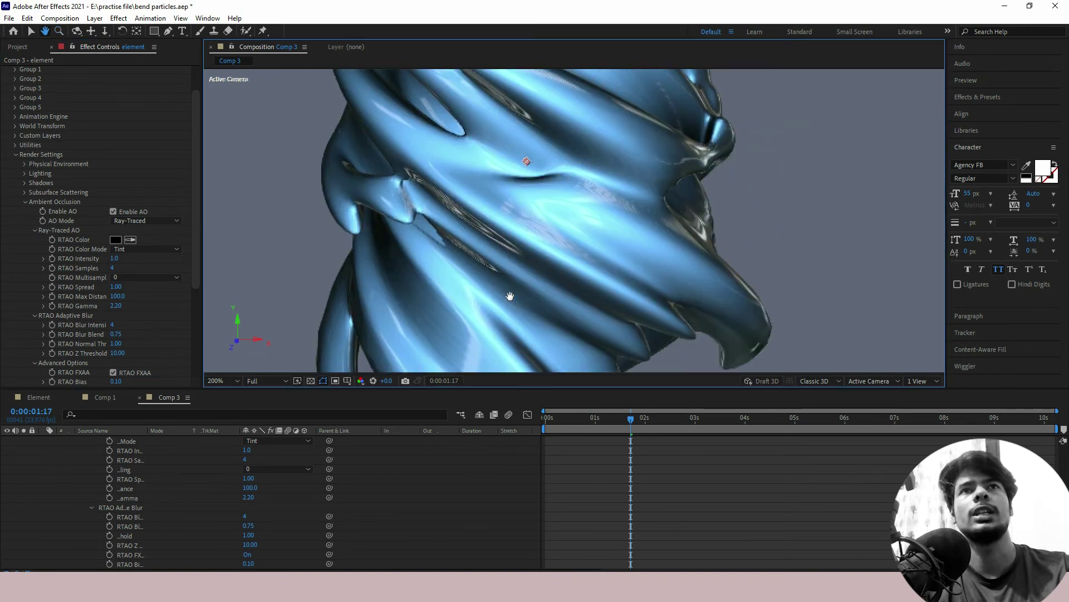
pyautogui.hotkey('shift', '/')
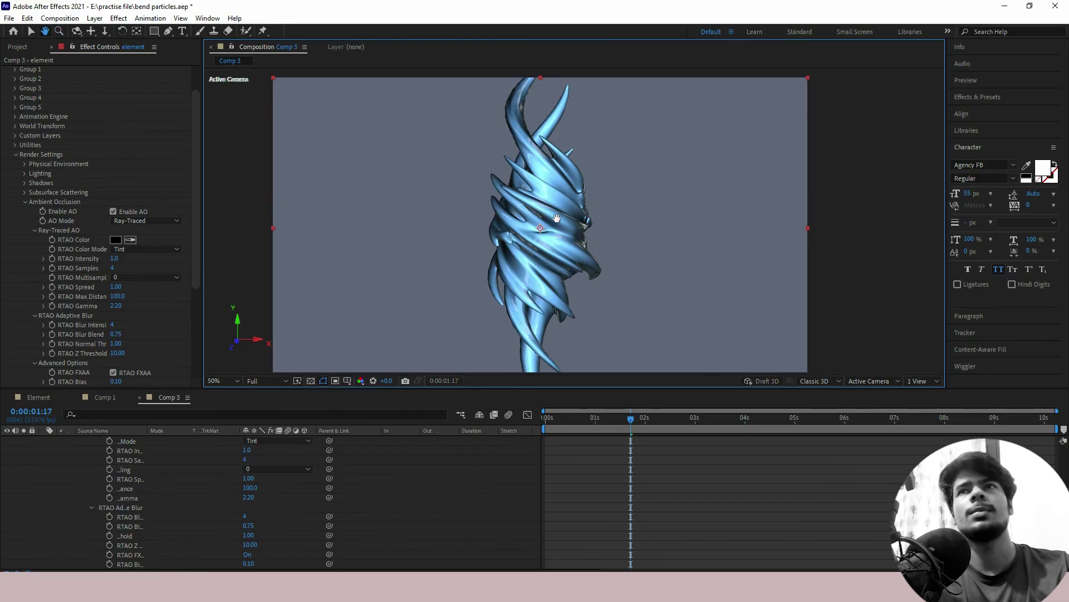
# - Tick Show in BG under Physical Environment so the room appears behind the shape
pyautogui.click(24, 164)
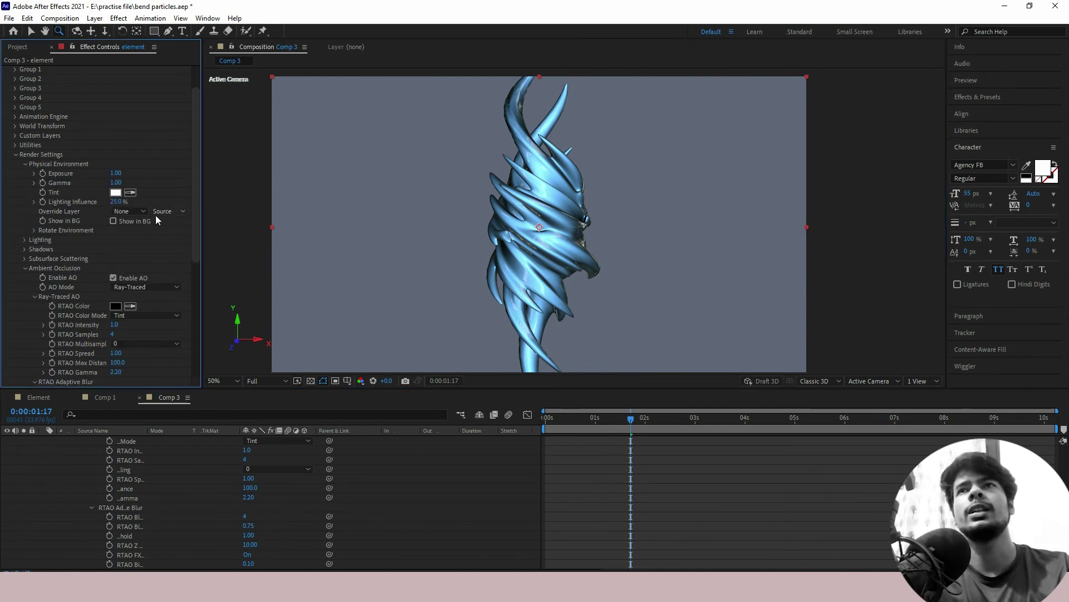
pyautogui.click(114, 221)
pyautogui.moveTo(616, 250); pyautogui.dragTo(612, 200)
pyautogui.press('z')
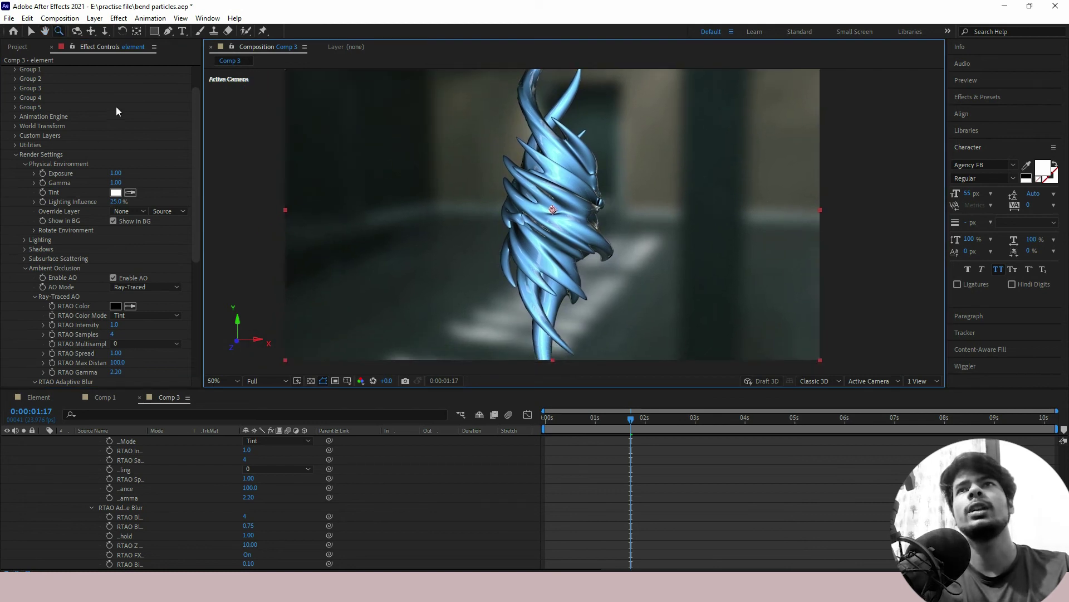
pyautogui.moveTo(199, 112); pyautogui.dragTo(195, 58)
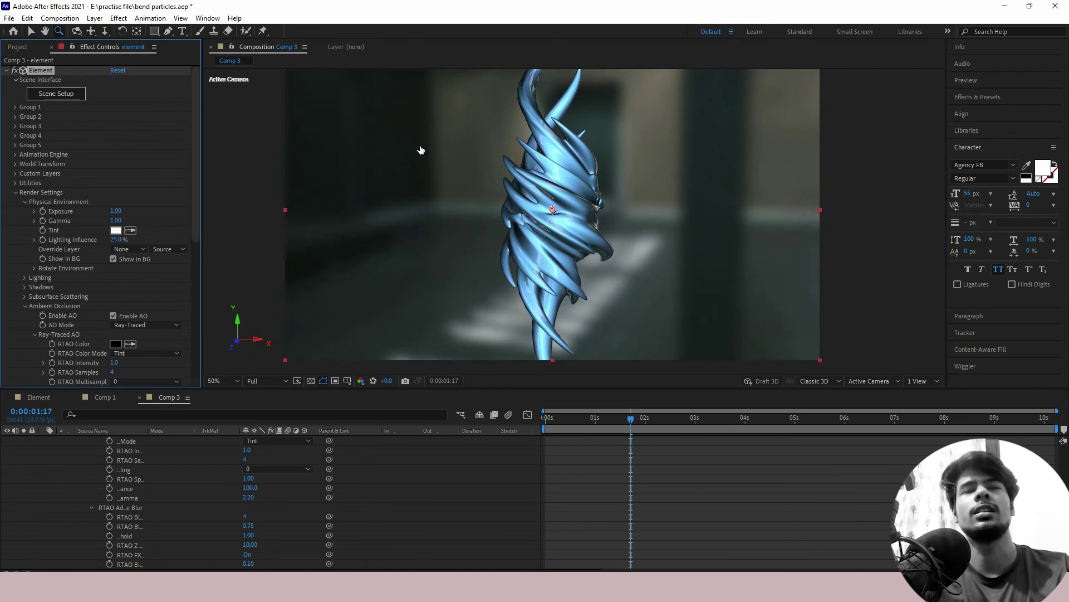
pyautogui.click(56, 93)
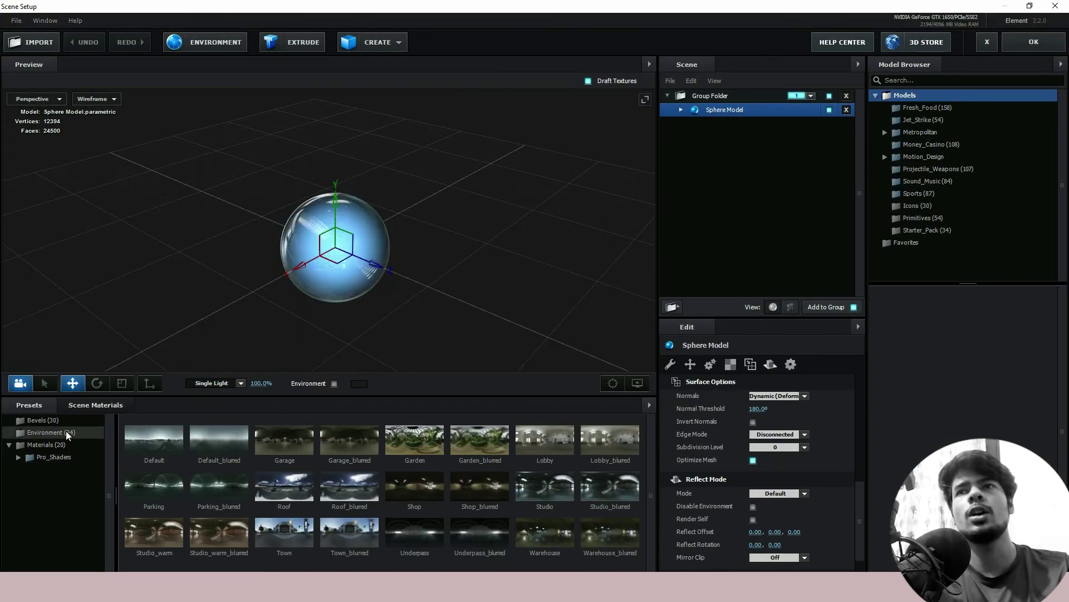
# - Close Scene Setup and raise the Physical Environment Exposure from 1.00 to 1.54
pyautogui.click(1034, 42)
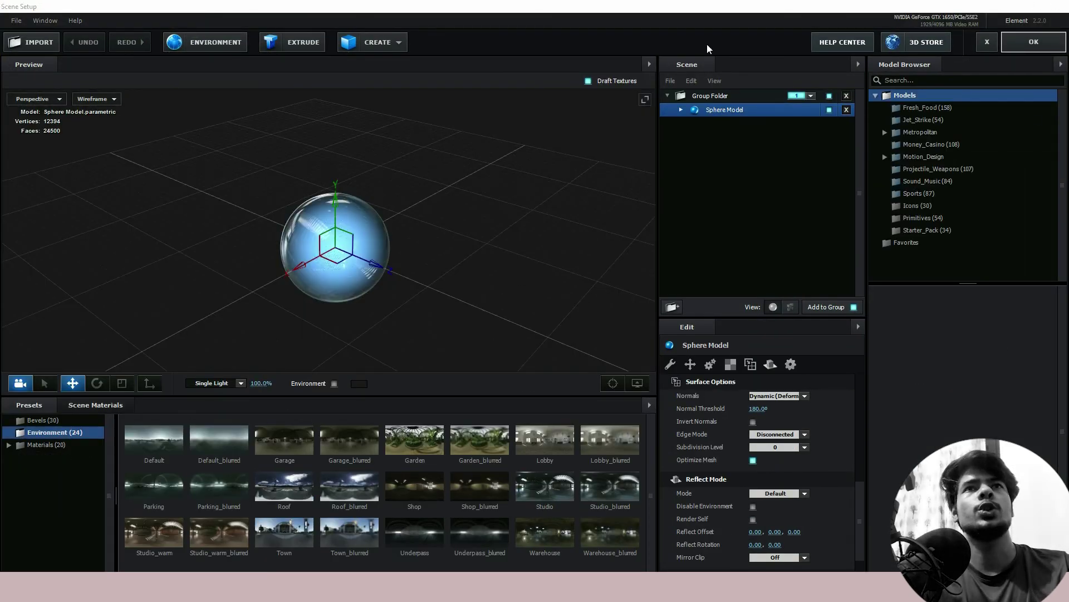
pyautogui.moveTo(119, 214); pyautogui.dragTo(129, 196)
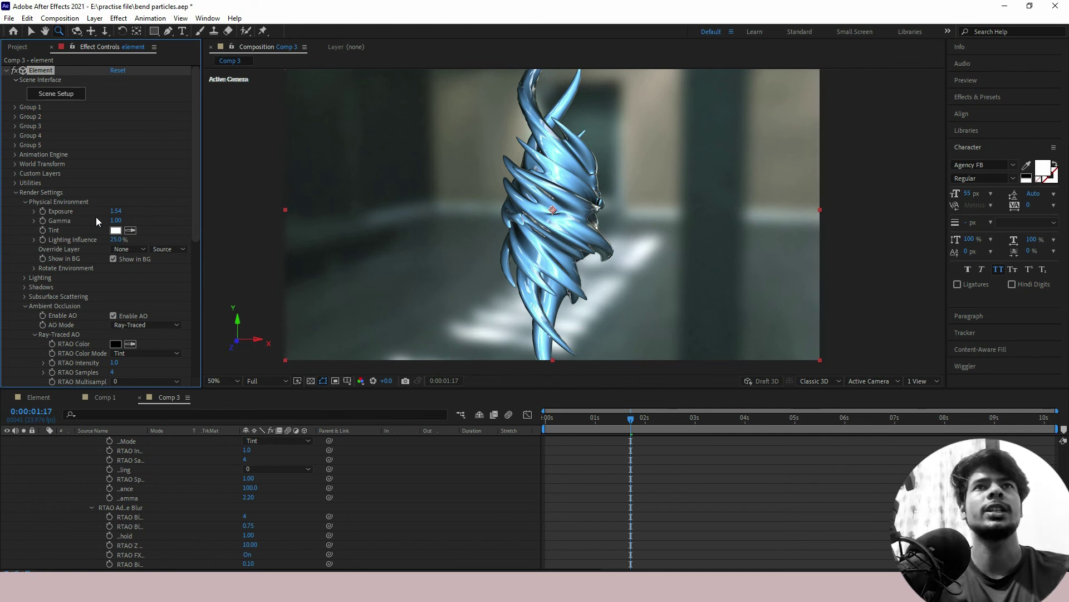
# - Set environment Gamma to 1.31, move to 0:00:03:21, and expand Group 1
pyautogui.moveTo(115, 220); pyautogui.dragTo(133, 216)
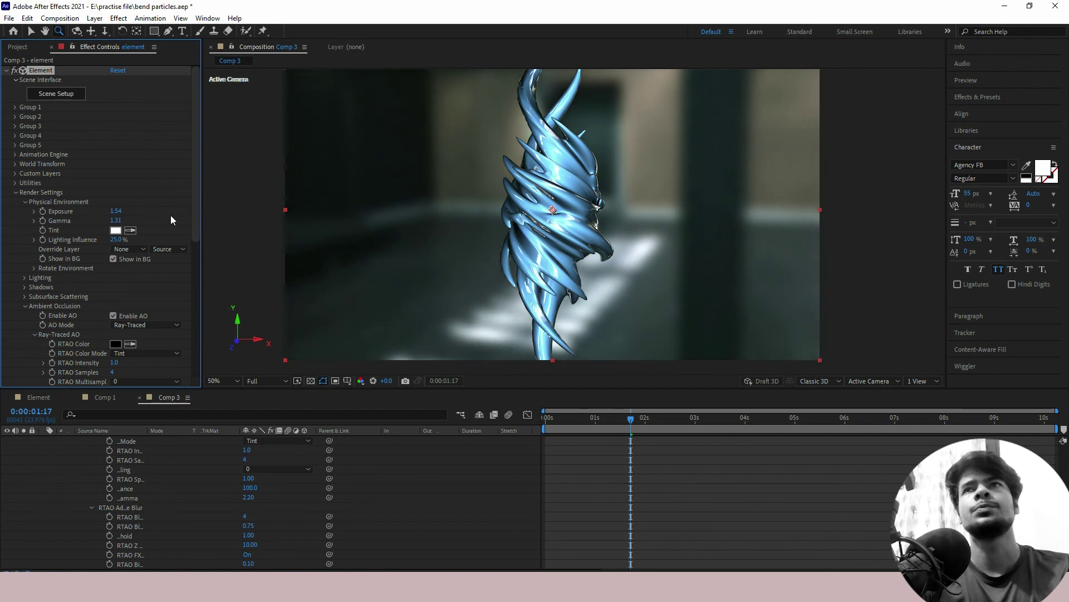
pyautogui.click(679, 419)
pyautogui.moveTo(686, 426); pyautogui.dragTo(738, 426)
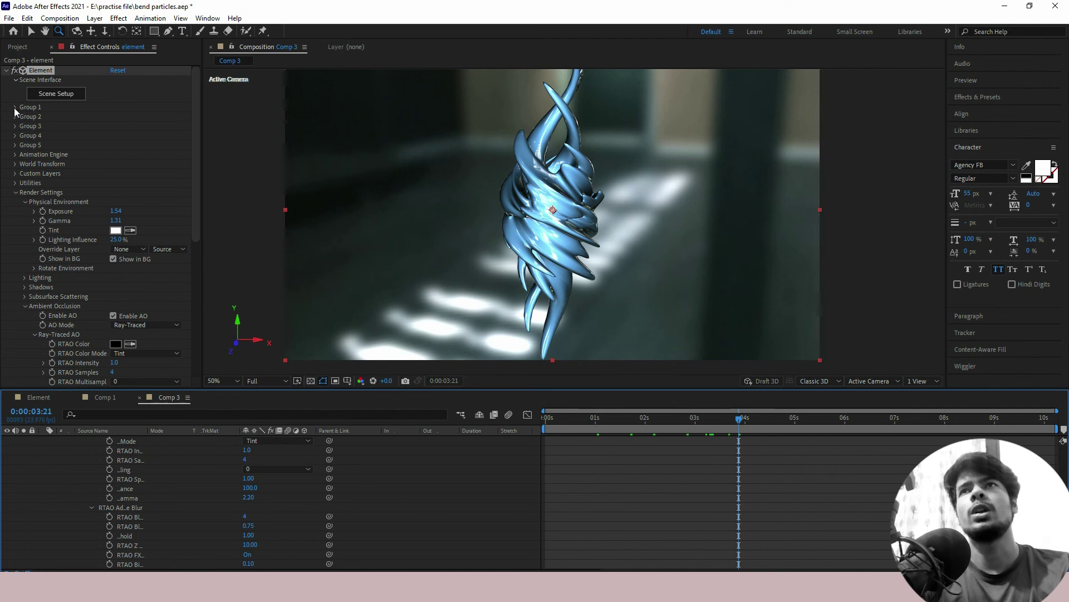
pyautogui.click(15, 107)
pyautogui.scroll(-1, 119, 188)
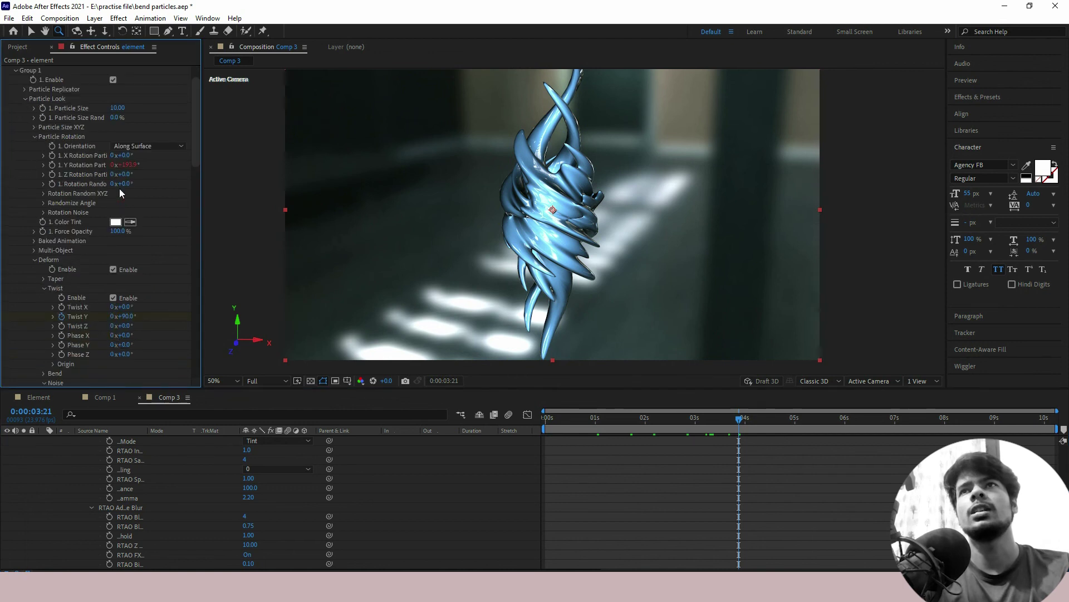
# - Set the Particle Replicator shape to Ring with a particle count of 4
pyautogui.click(24, 89)
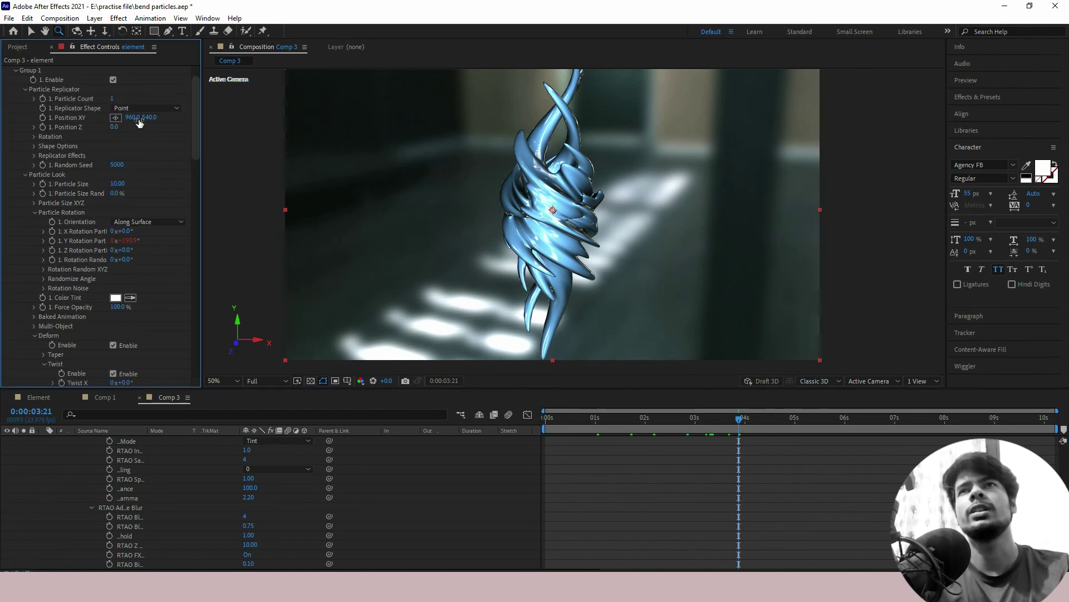
pyautogui.click(131, 107)
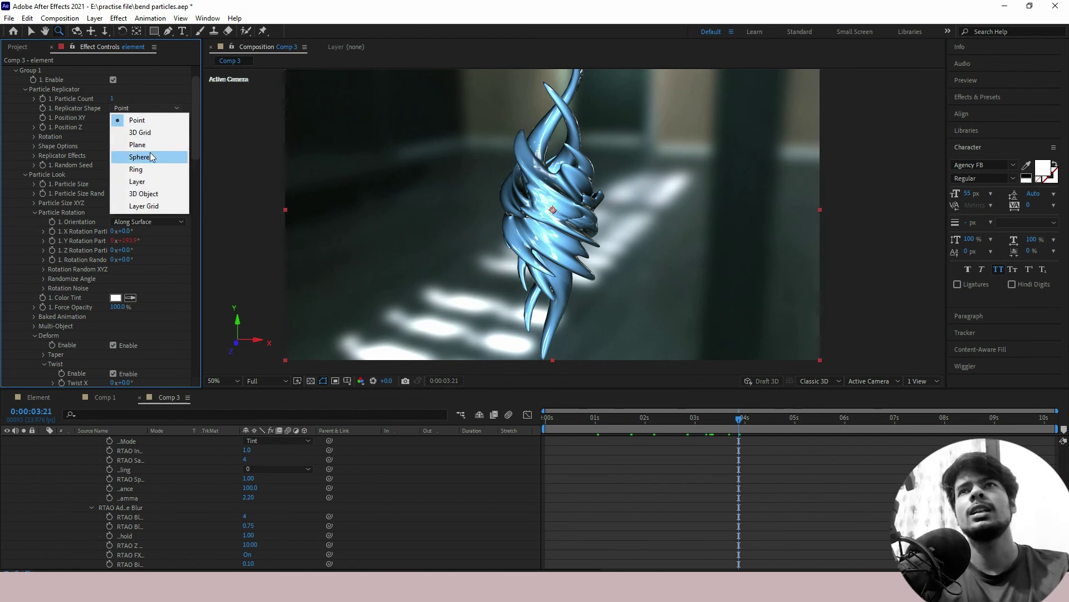
pyautogui.click(138, 169)
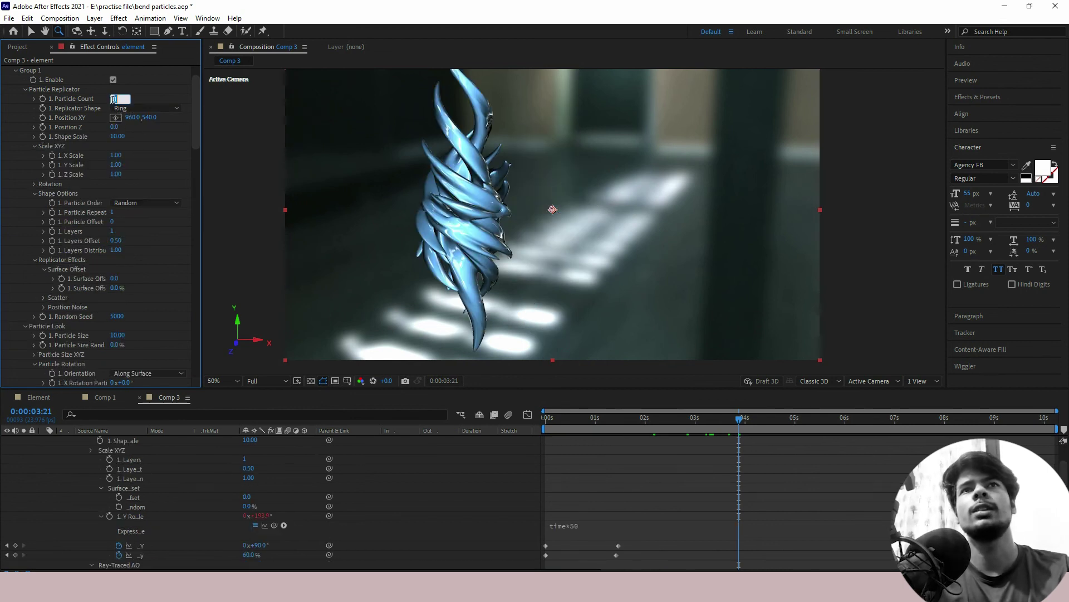
pyautogui.write('4')
pyautogui.press('Return')
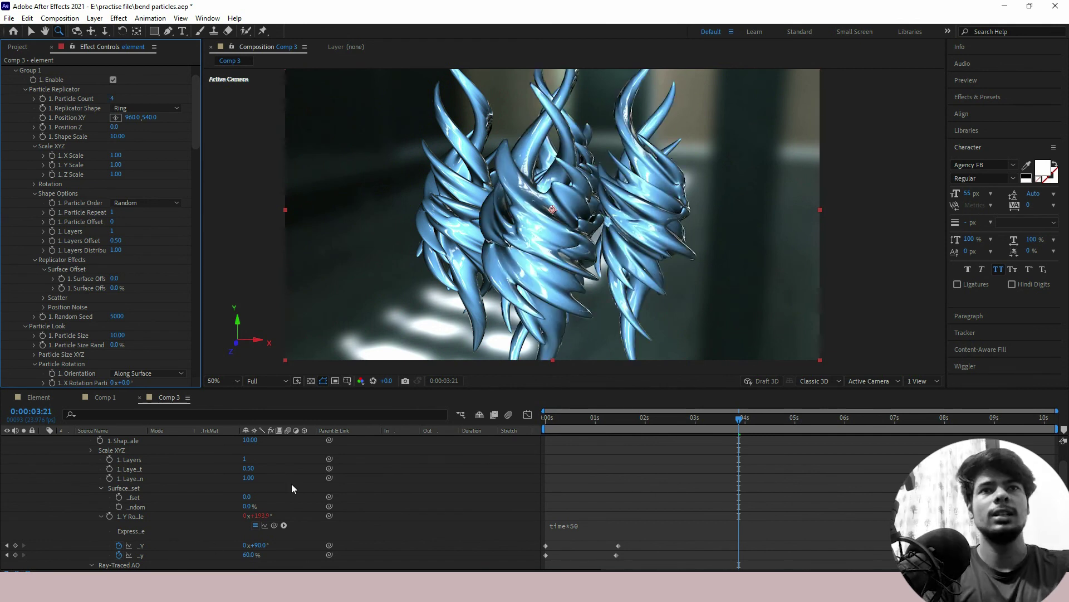
pyautogui.press('u')
# - Fit the composition to the viewer and preview the animation from the first frame
pyautogui.moveTo(613, 425); pyautogui.dragTo(717, 432)
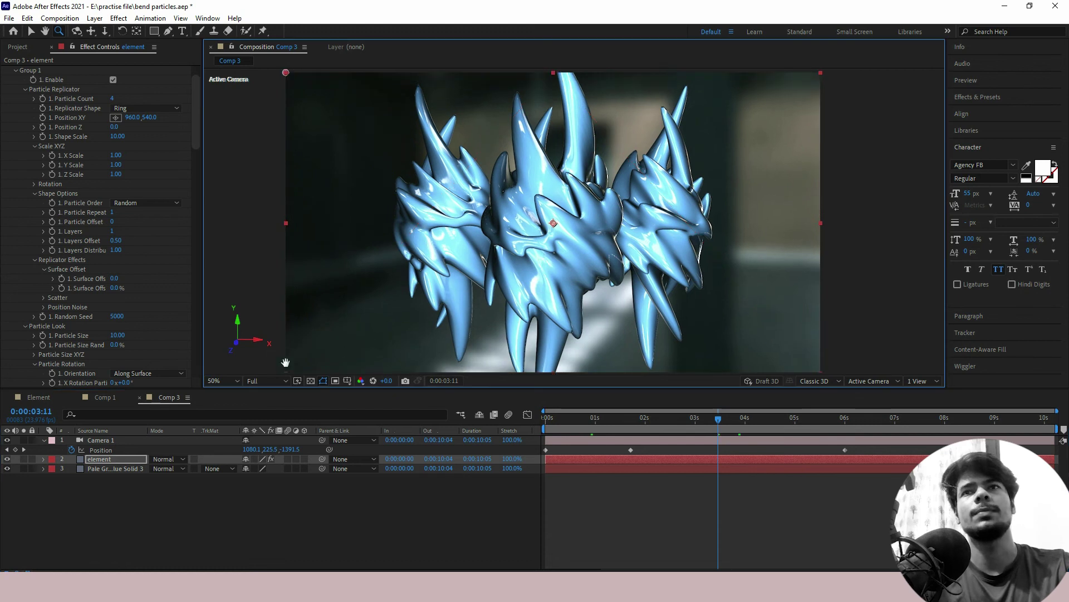
pyautogui.click(241, 382)
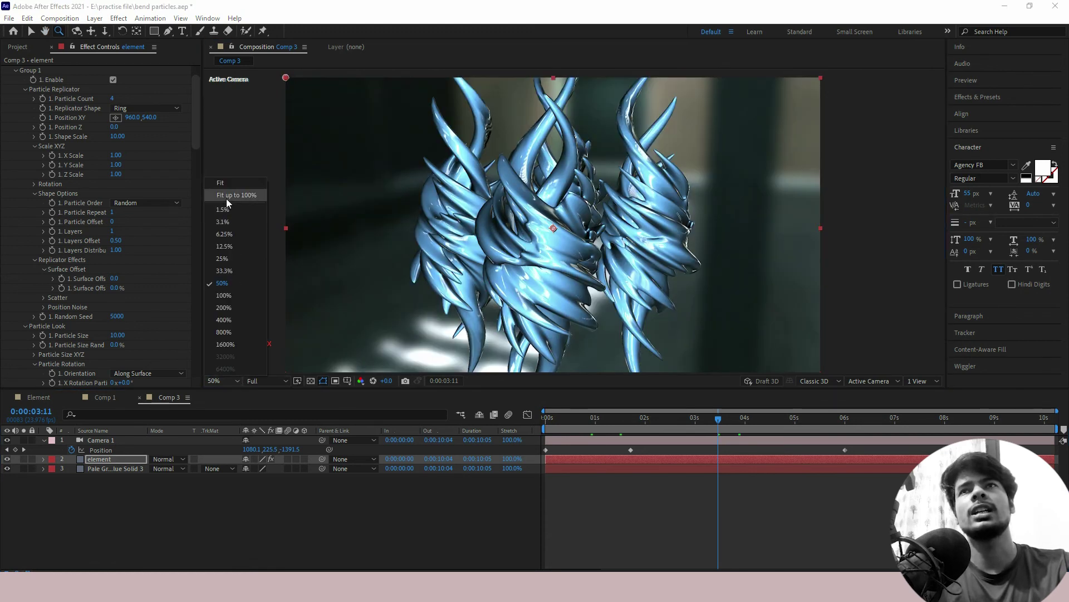
pyautogui.click(234, 195)
pyautogui.click(546, 419)
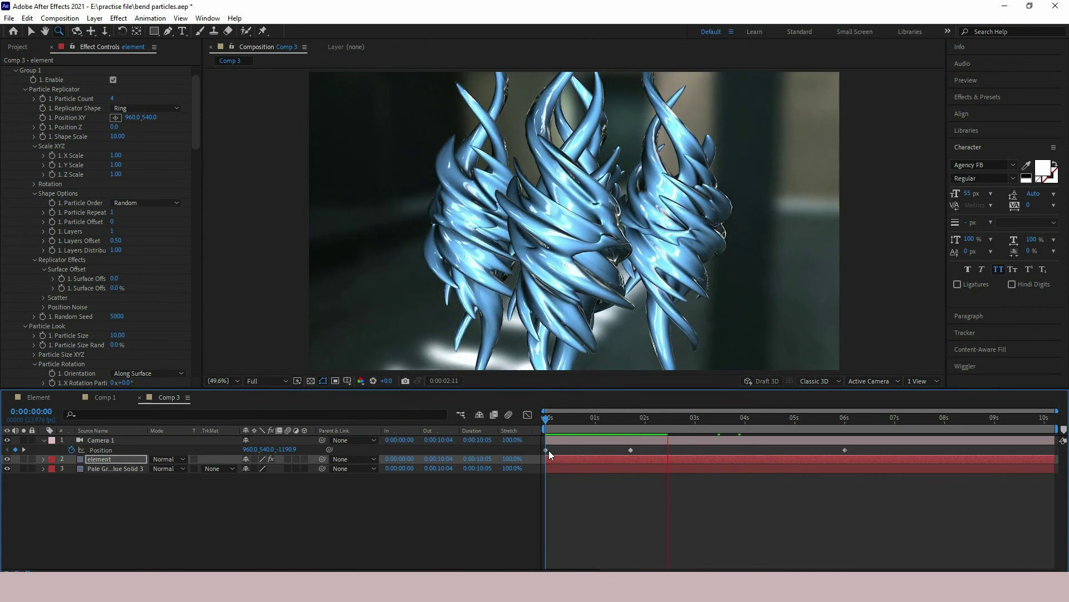
pyautogui.press('space')
pyautogui.press('space')
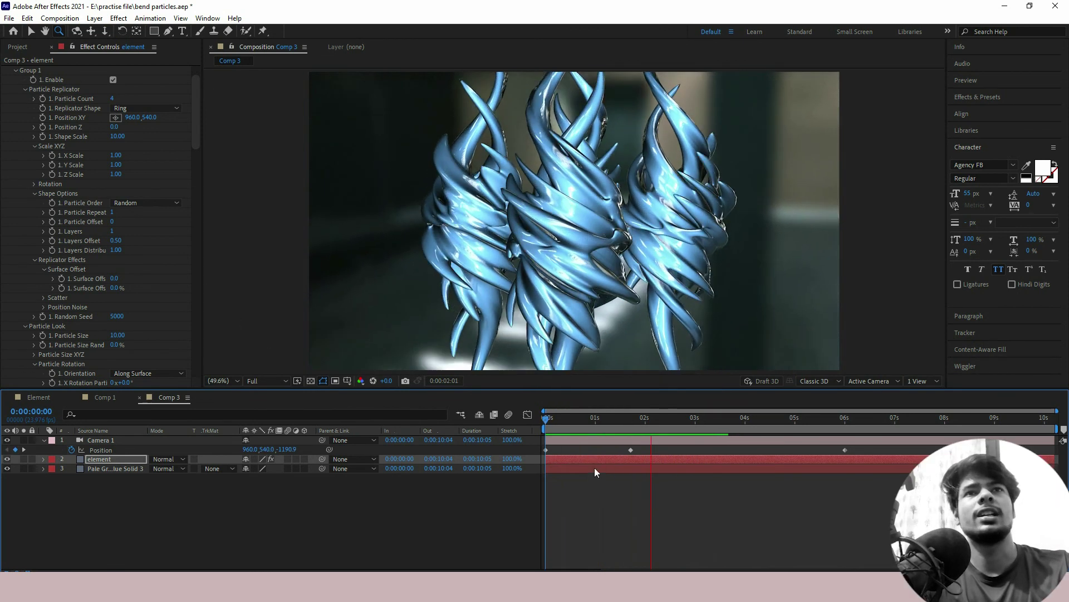
pyautogui.press('space')
# - Change the Replicator Shape from Ring to Sphere and play the animation through
pyautogui.click(155, 109)
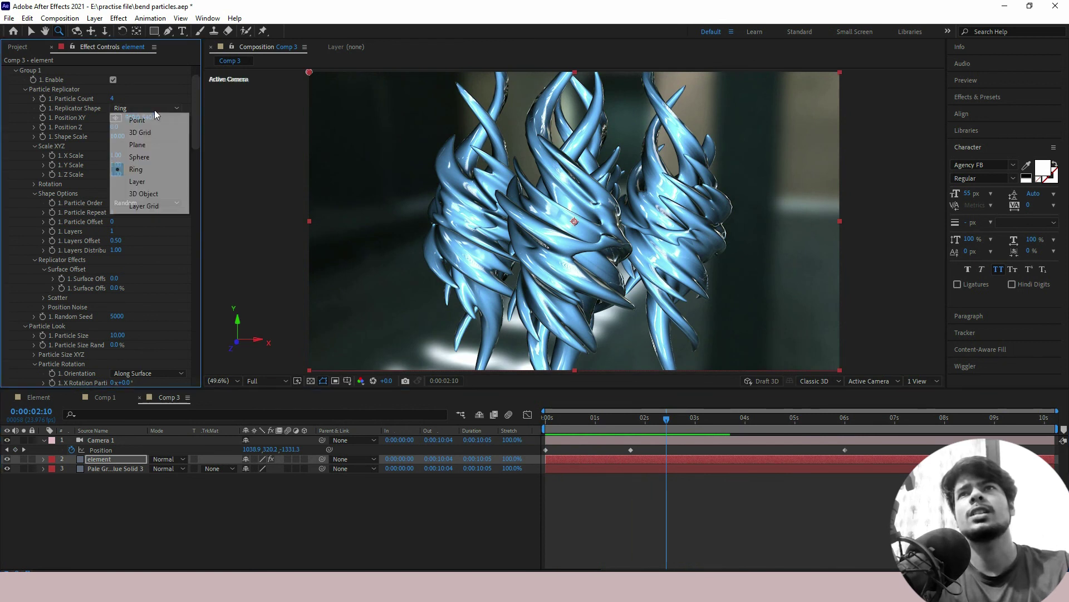
pyautogui.click(148, 157)
pyautogui.press('u')
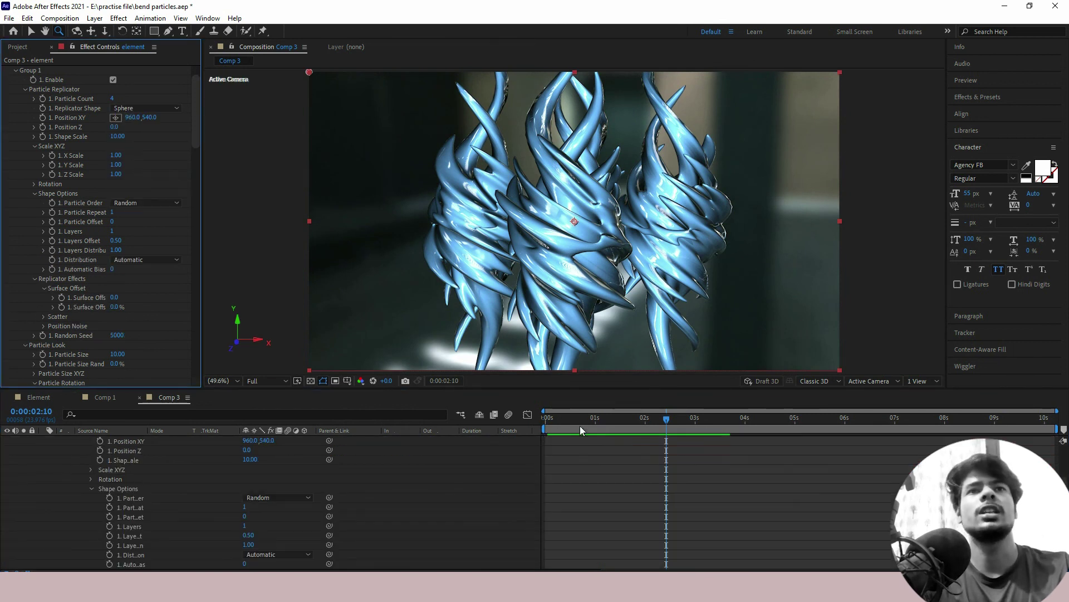
pyautogui.press('space')
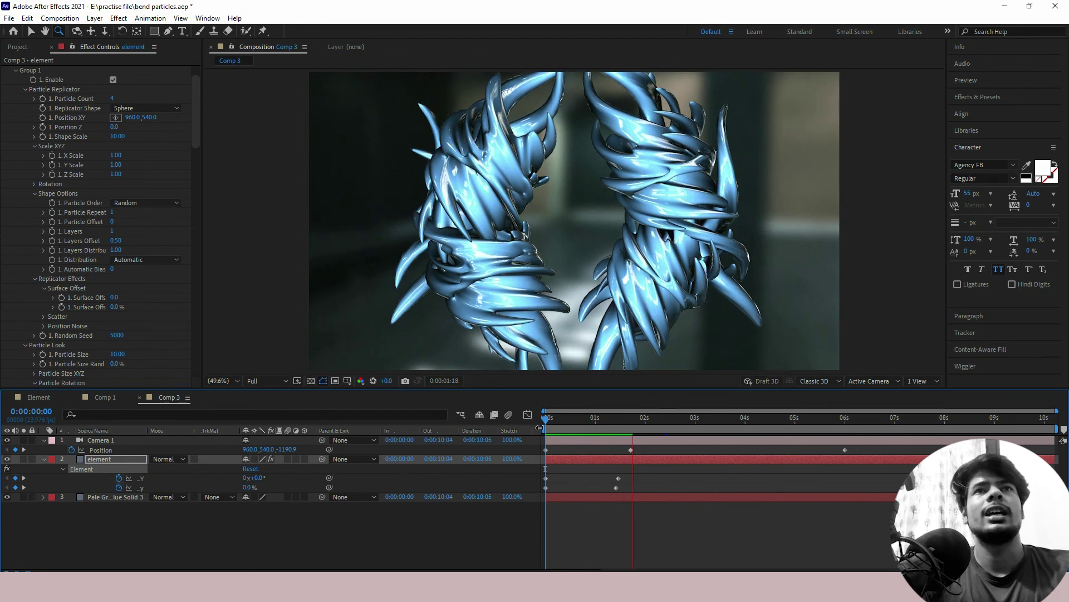
pyautogui.press('space')
pyautogui.press('space')
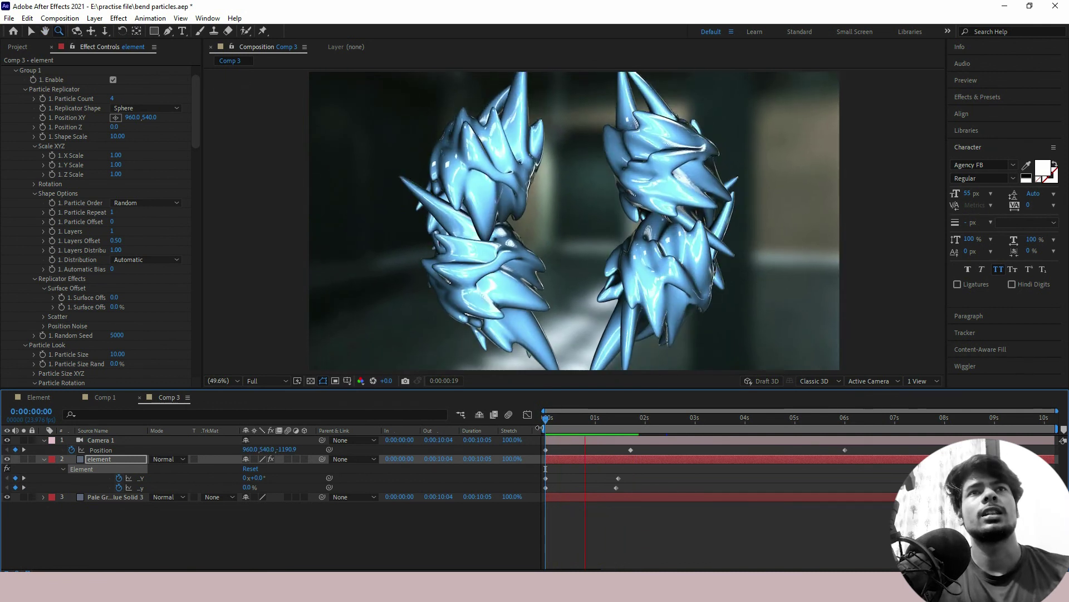